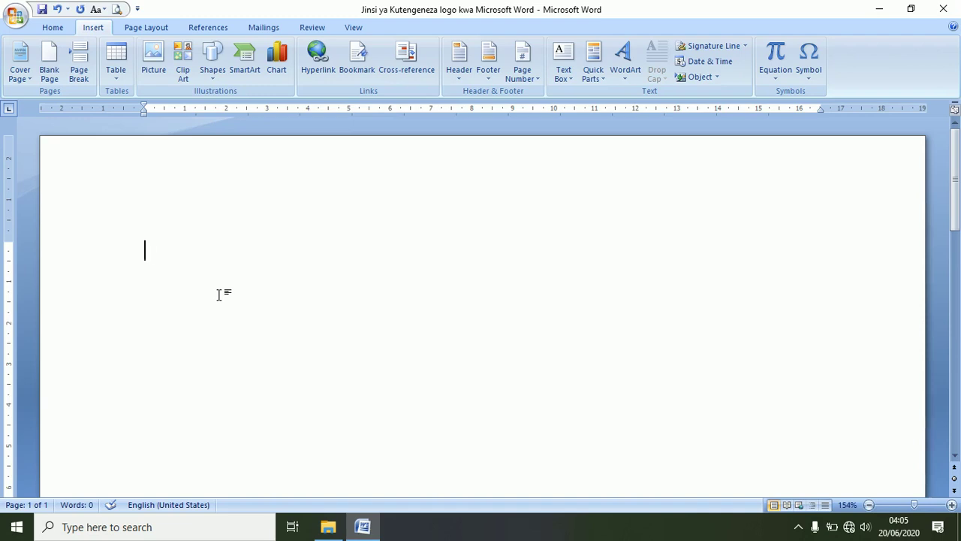
# Insert the book picture and shrink it from 9.32 × 16.51 cm to about 5.84 × 10.35 cm.
pyautogui.click(154, 61)
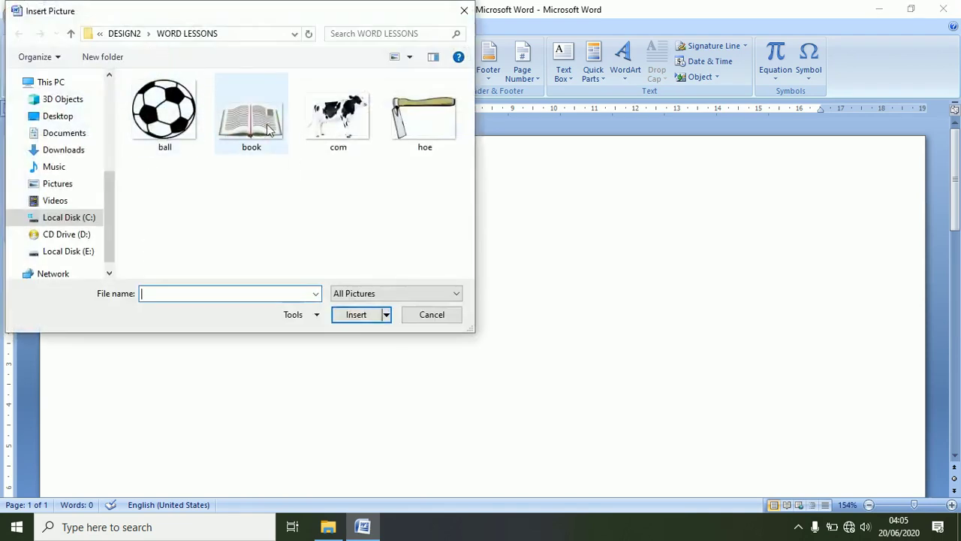
pyautogui.click(254, 127)
pyautogui.click(360, 316)
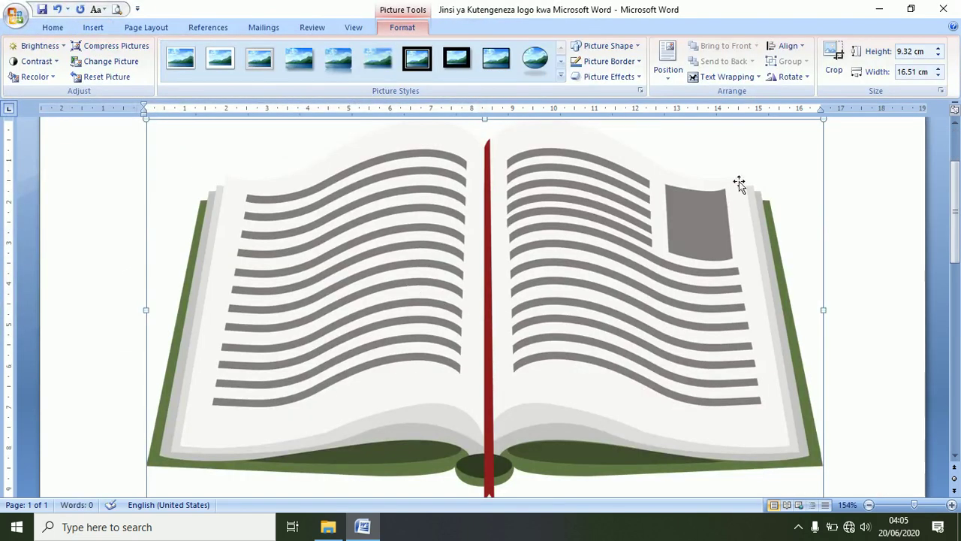
pyautogui.moveTo(823, 118); pyautogui.dragTo(568, 285)
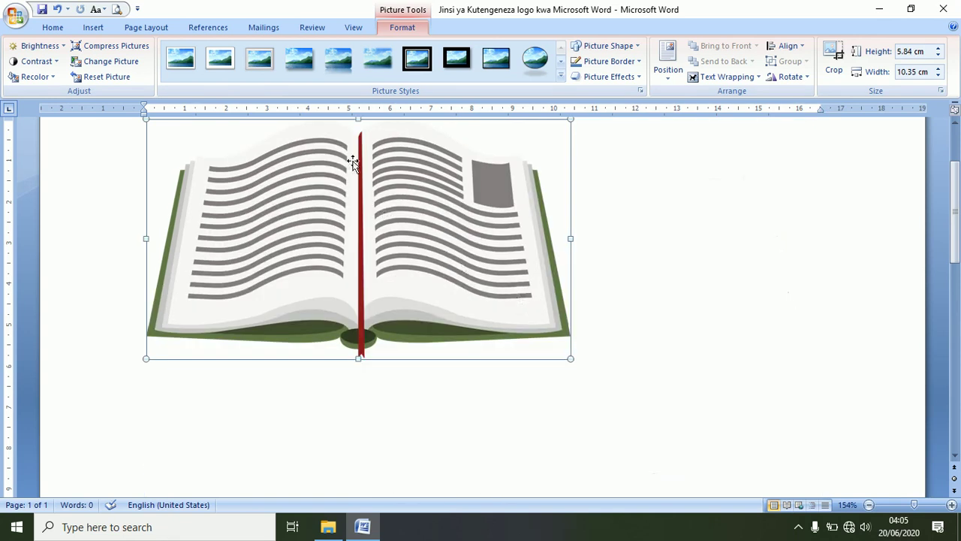
# Switch the page to Landscape orientation and reposition the book picture near the top left.
pyautogui.click(145, 28)
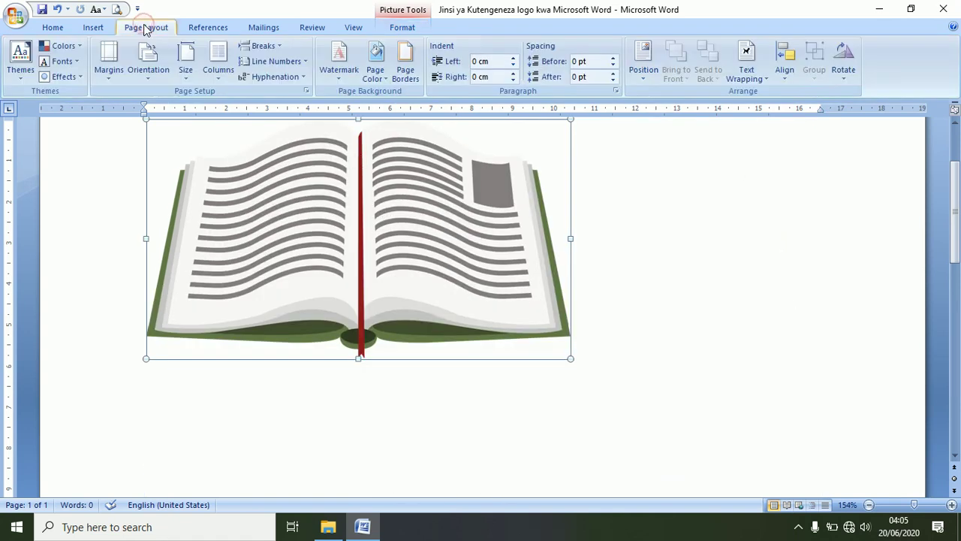
pyautogui.click(147, 74)
pyautogui.click(163, 28)
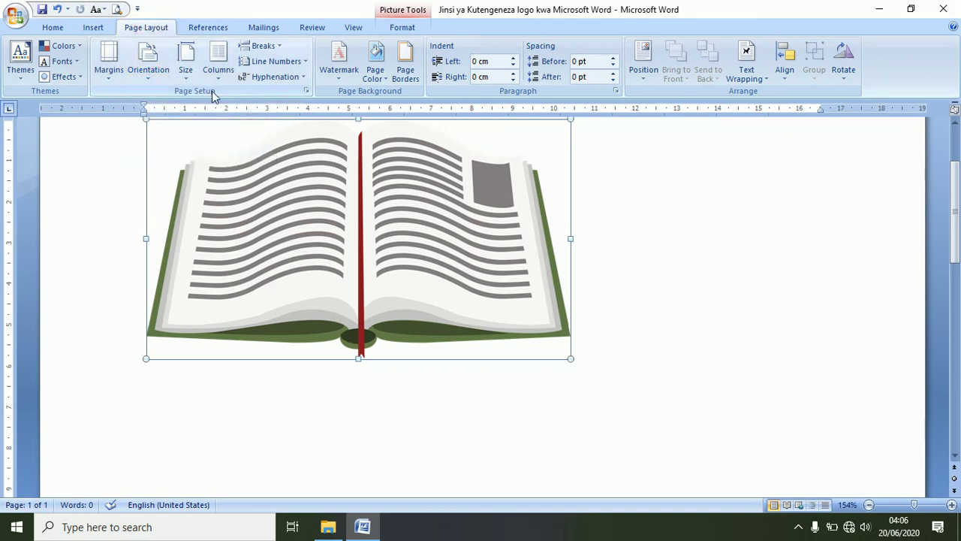
pyautogui.click(147, 77)
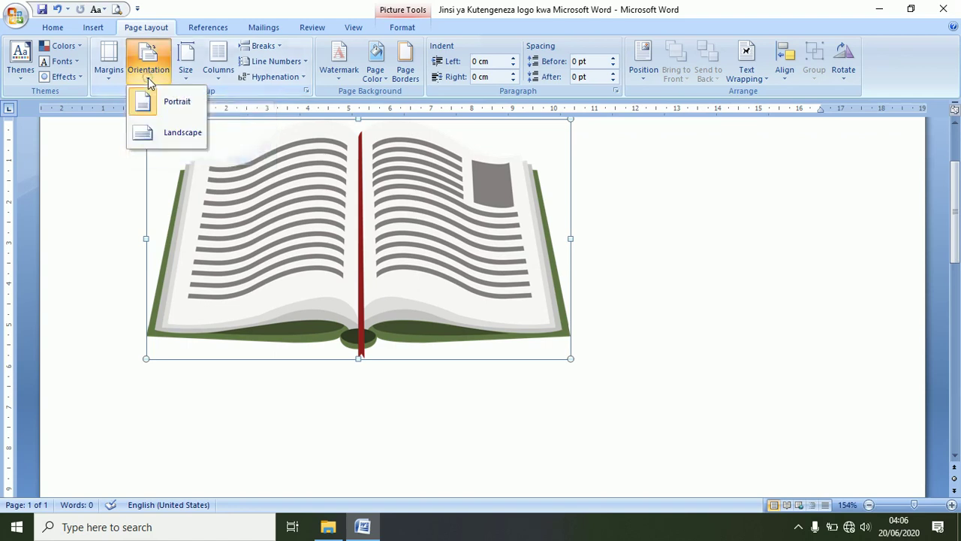
pyautogui.click(145, 134)
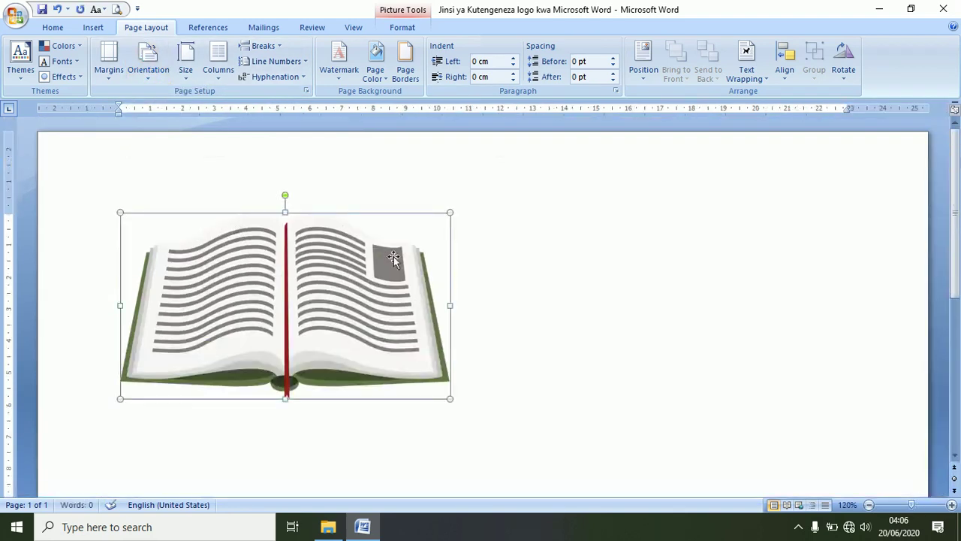
pyautogui.moveTo(351, 296); pyautogui.dragTo(232, 284)
pyautogui.moveTo(294, 295); pyautogui.dragTo(348, 289)
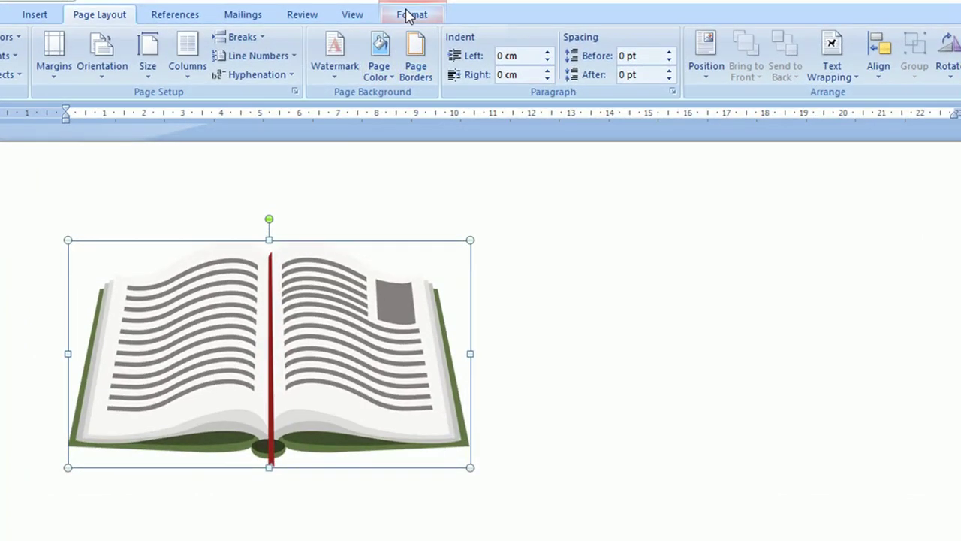
# Set the book picture's text wrapping to In Front of Text.
pyautogui.click(408, 17)
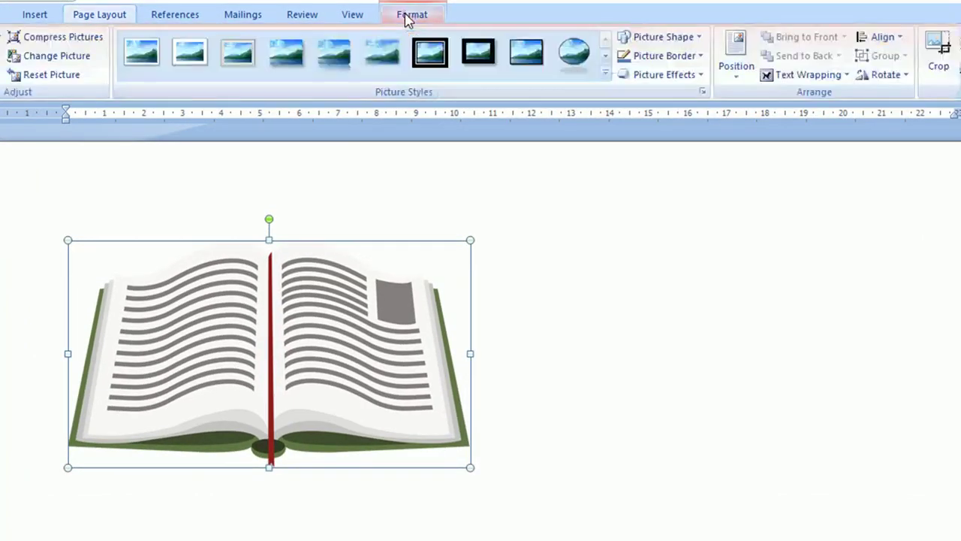
pyautogui.click(819, 79)
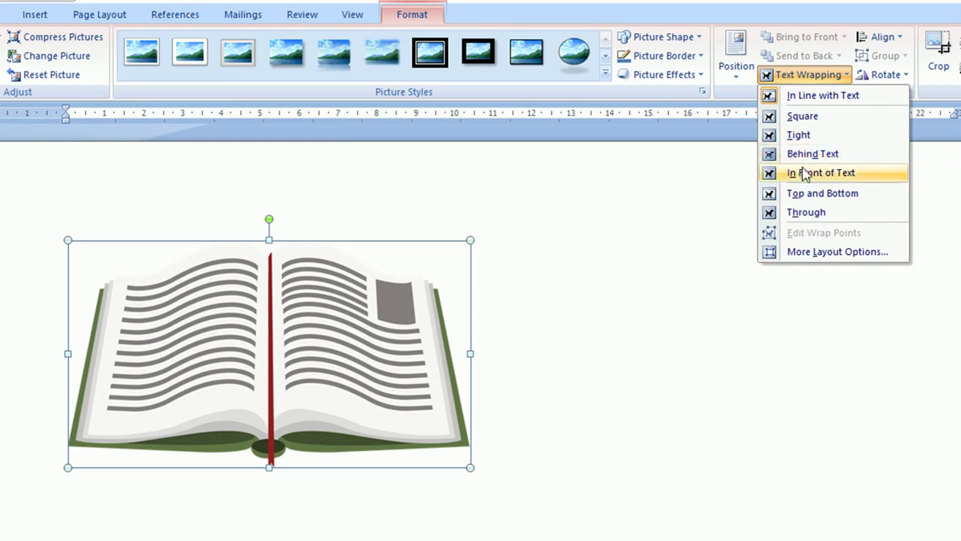
pyautogui.click(802, 175)
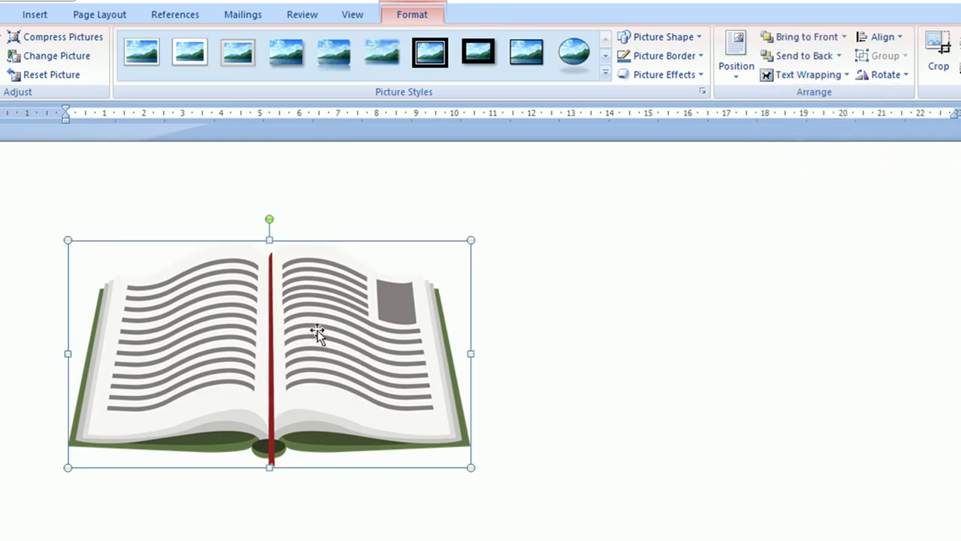
# Move the book picture to the page centre, shrink it to 9.31 × 5.26 cm and lower it.
pyautogui.moveTo(427, 338); pyautogui.dragTo(676, 340)
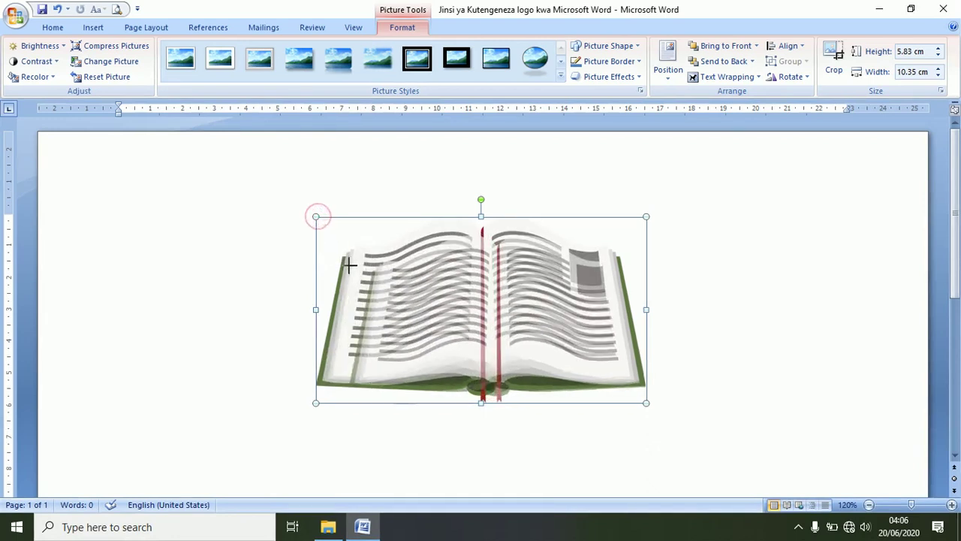
pyautogui.moveTo(316, 219); pyautogui.dragTo(347, 235)
pyautogui.moveTo(478, 301); pyautogui.dragTo(476, 326)
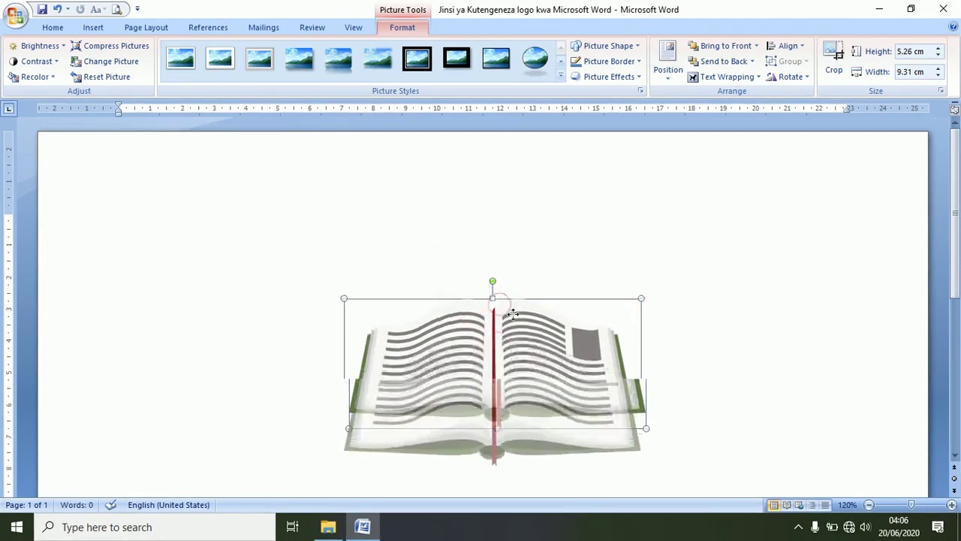
pyautogui.moveTo(499, 304); pyautogui.dragTo(495, 342)
pyautogui.moveTo(955, 214); pyautogui.dragTo(955, 218)
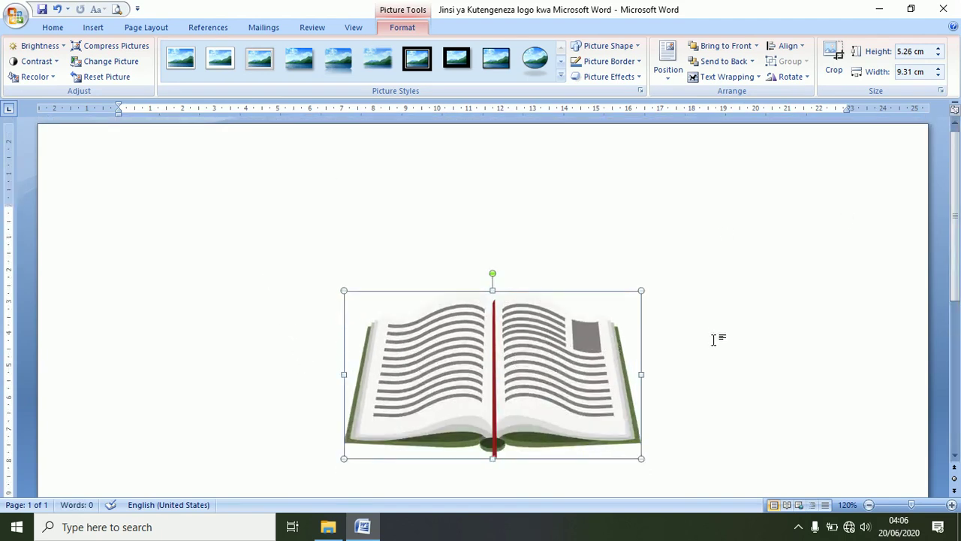
pyautogui.click(93, 27)
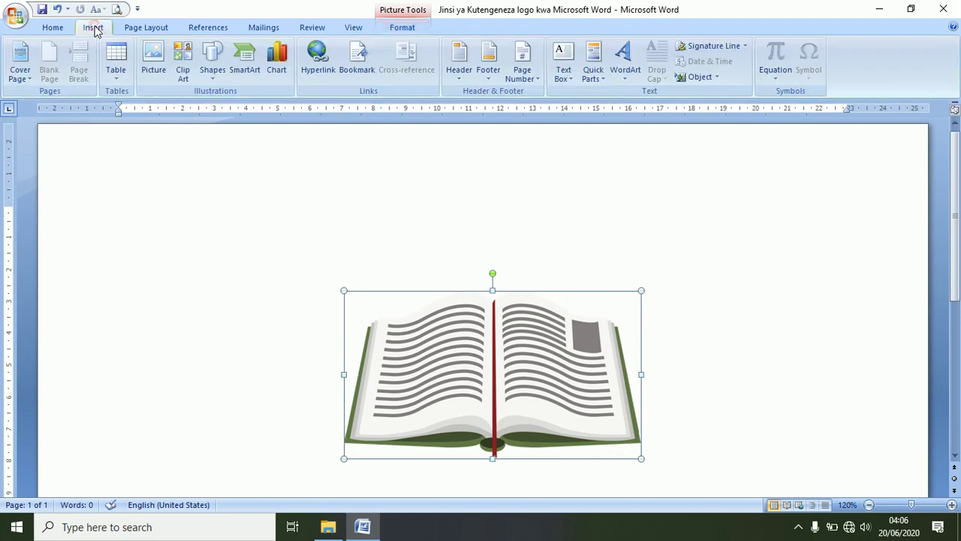
# Draw a block arc around the book and make its band thinner.
pyautogui.click(214, 79)
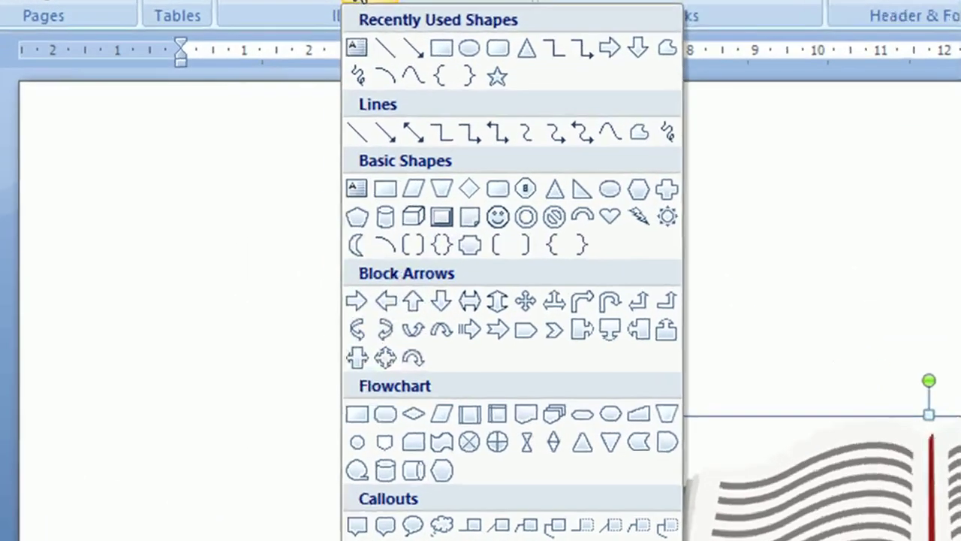
pyautogui.click(579, 210)
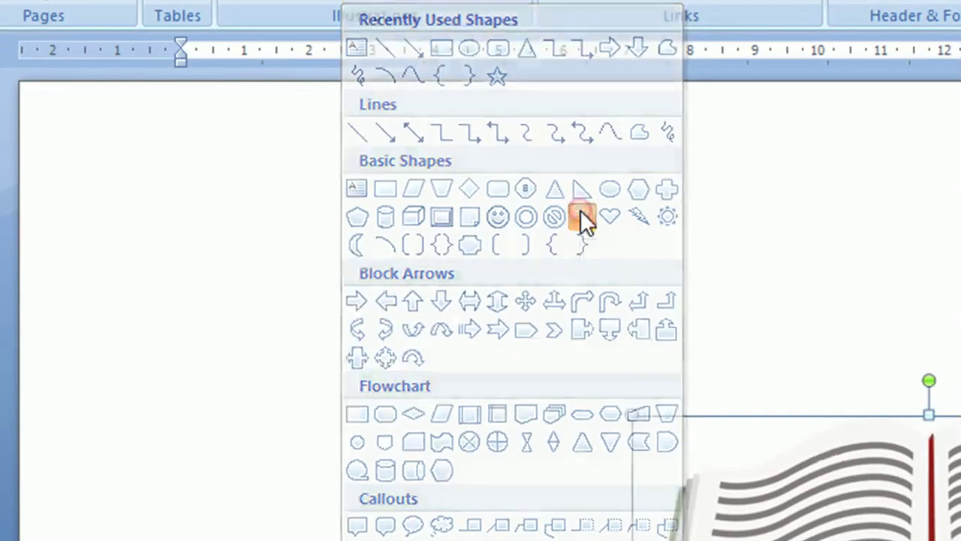
pyautogui.moveTo(271, 234); pyautogui.dragTo(376, 311)
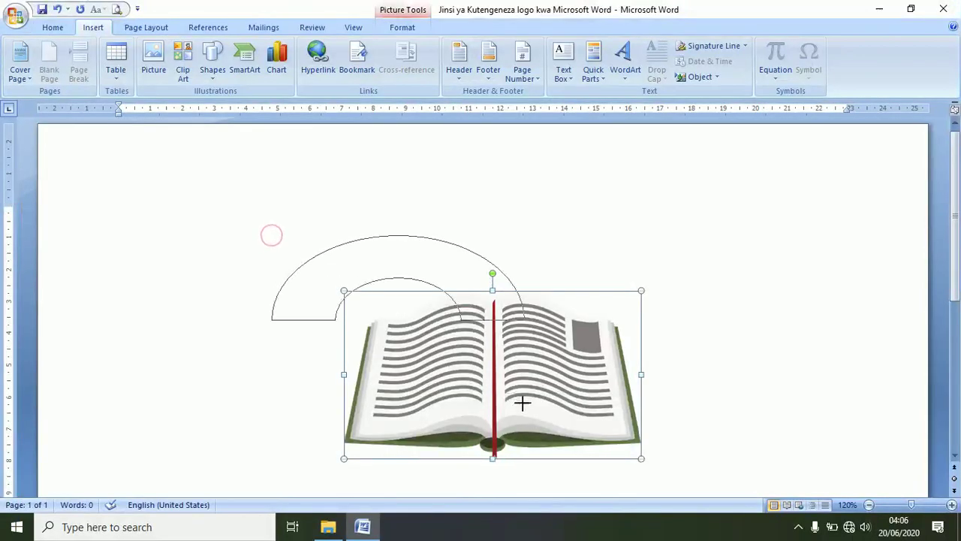
pyautogui.moveTo(607, 460); pyautogui.dragTo(619, 398)
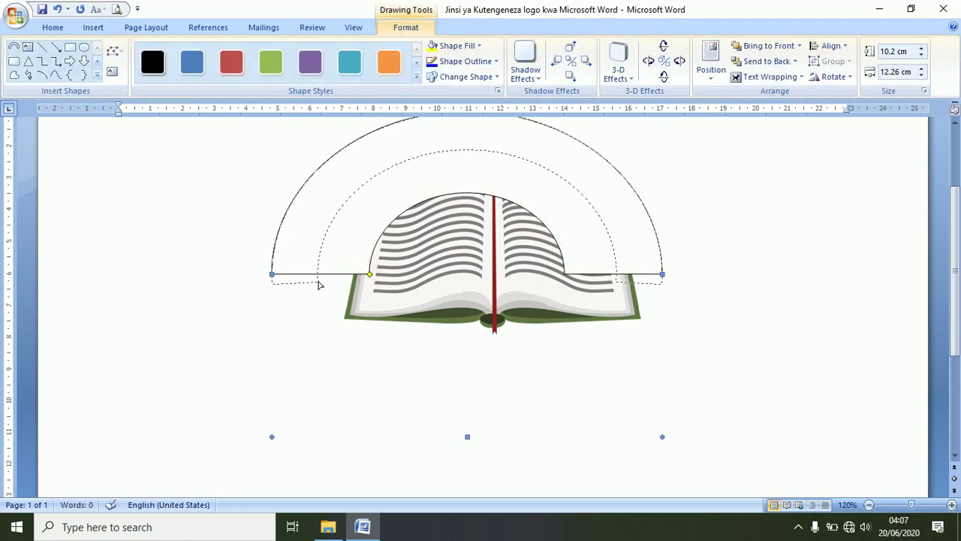
pyautogui.moveTo(320, 284); pyautogui.dragTo(317, 283)
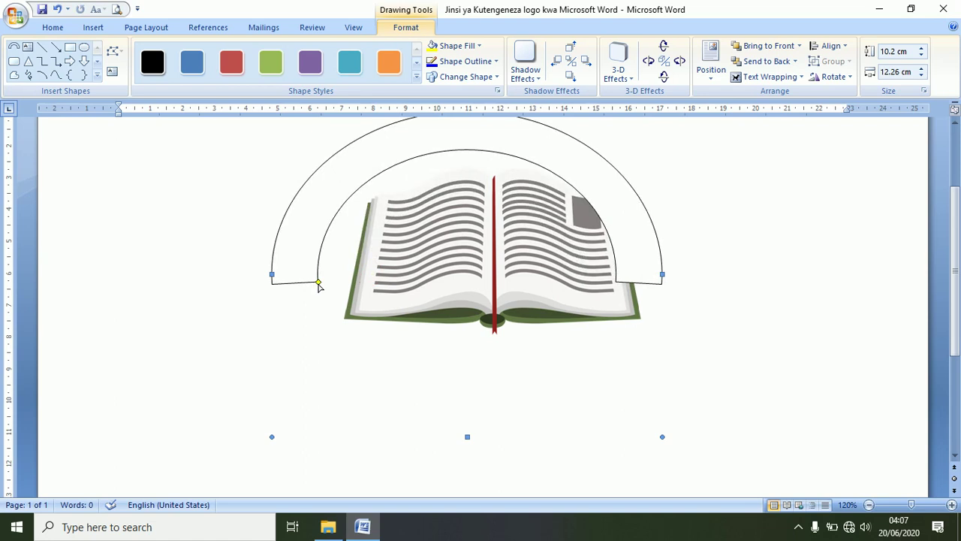
# Give the block arc a 3 pt black outline.
pyautogui.click(495, 63)
pyautogui.moveTo(476, 215)
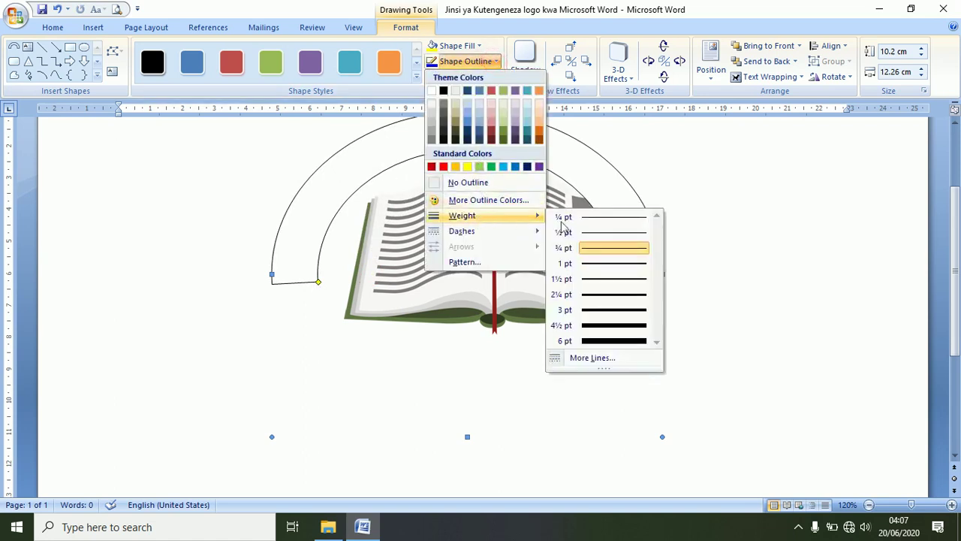
pyautogui.click(615, 310)
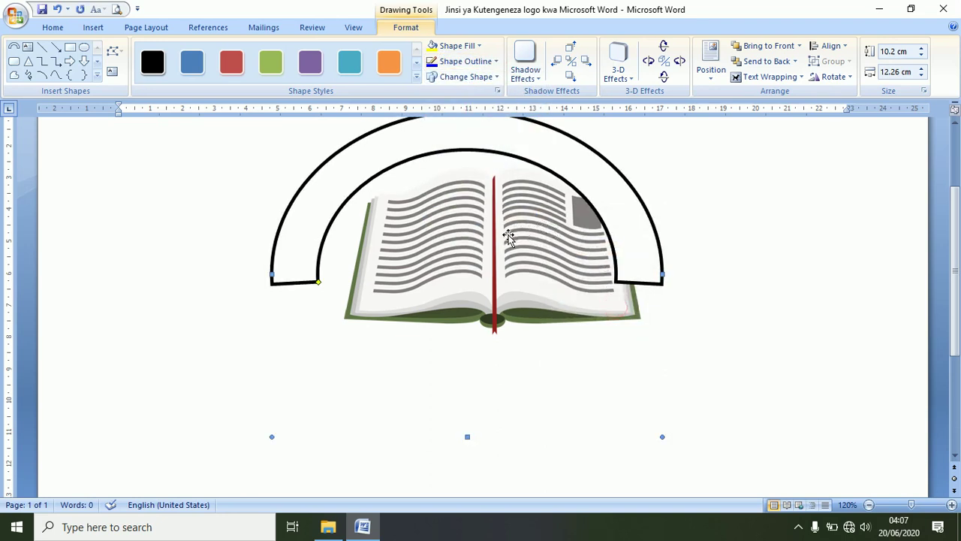
pyautogui.click(508, 236)
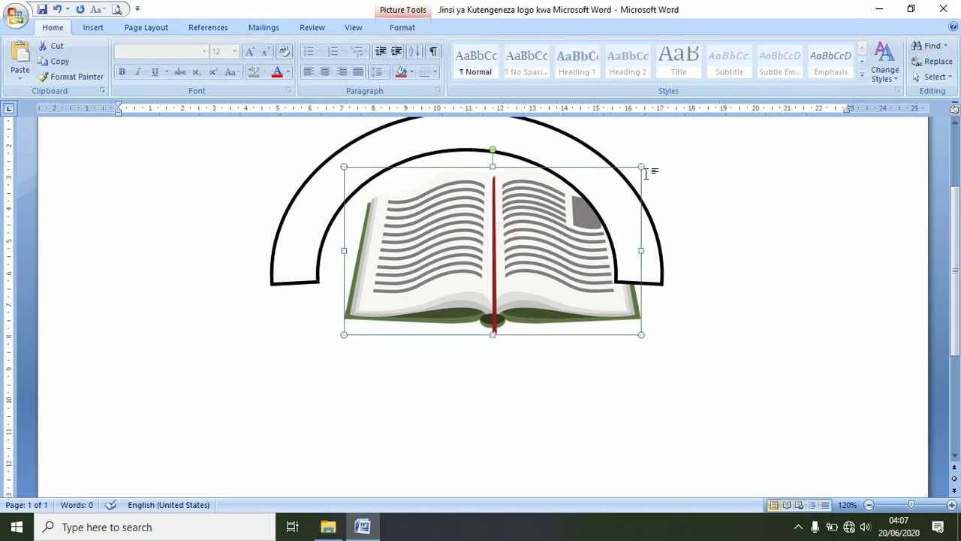
# Shrink the book picture further and raise it so it sits inside the block arc.
pyautogui.moveTo(639, 166); pyautogui.dragTo(563, 211)
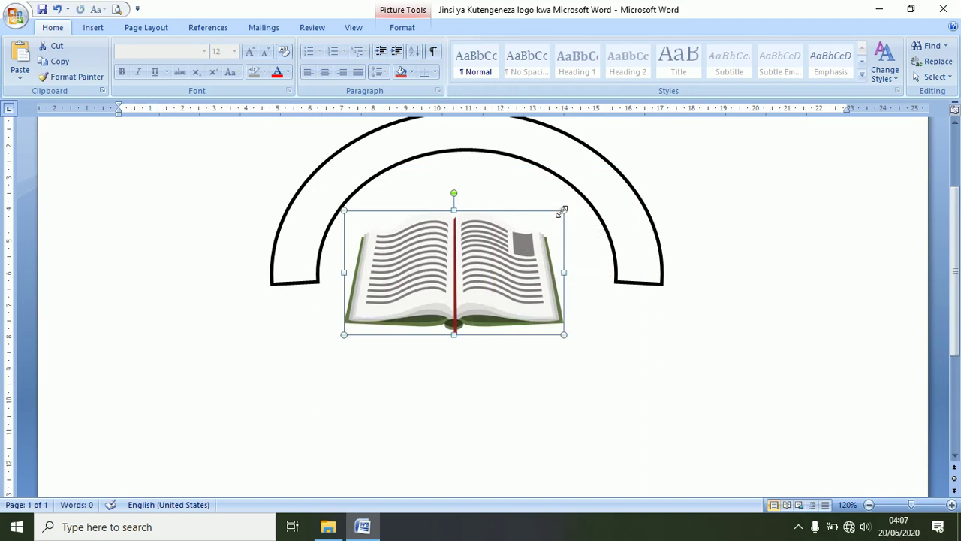
pyautogui.moveTo(562, 212); pyautogui.dragTo(536, 226)
pyautogui.moveTo(498, 285); pyautogui.dragTo(515, 229)
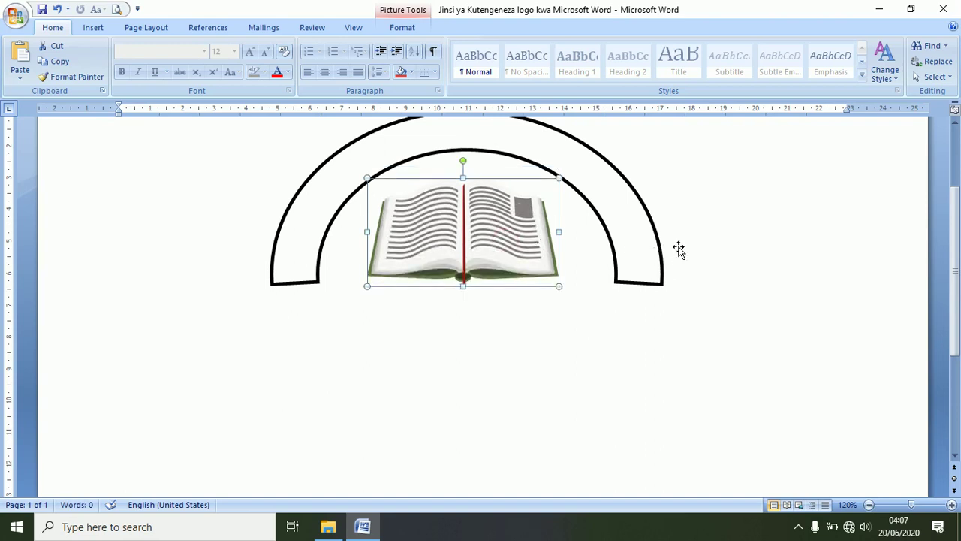
pyautogui.click(606, 223)
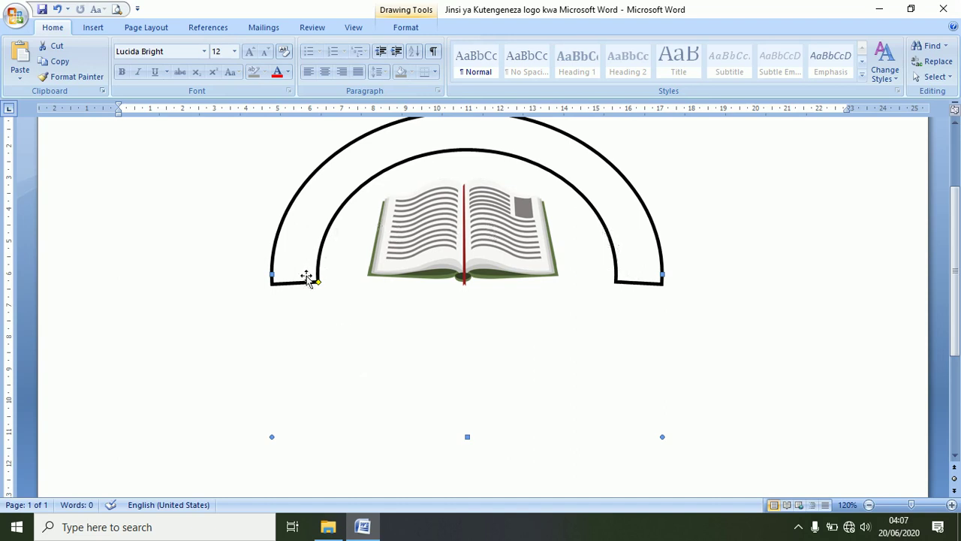
pyautogui.click(295, 284)
pyautogui.click(751, 412)
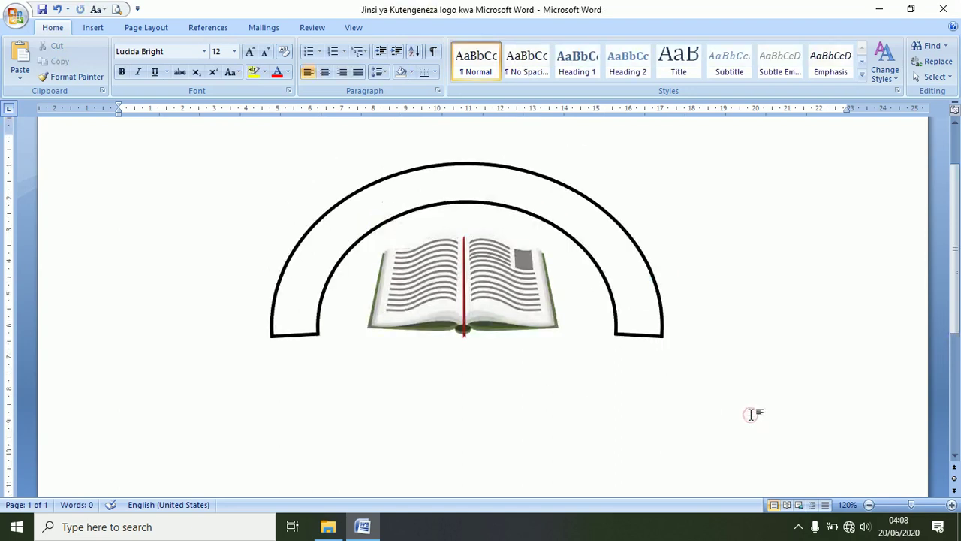
# Paste a copy of the block arc and rotate it to face downward beneath the book.
pyautogui.hotkey('ctrl', 'v')
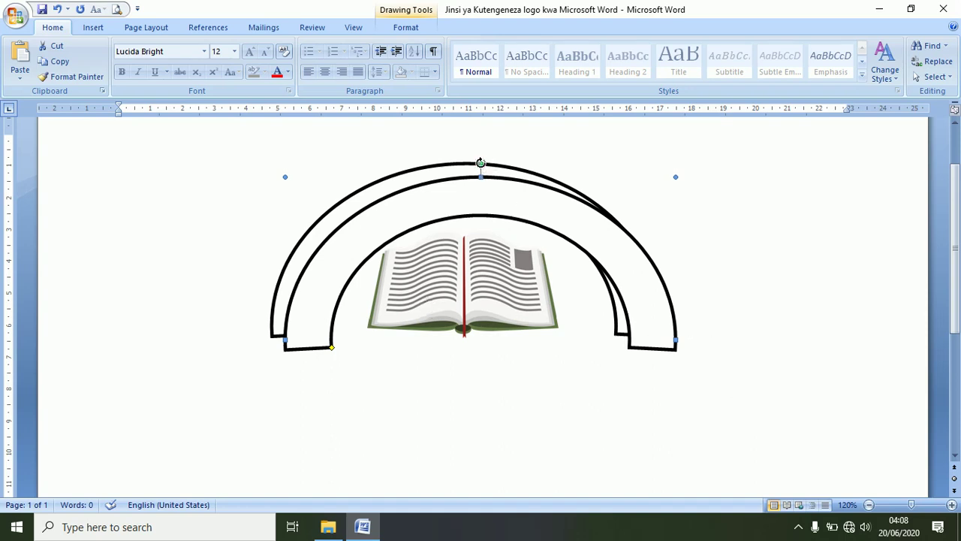
pyautogui.moveTo(480, 162)
pyautogui.mouseDown()
pyautogui.moveTo(714, 347)
pyautogui.moveTo(486, 433)
pyautogui.moveTo(472, 419)
pyautogui.mouseUp()
pyautogui.moveTo(471, 419); pyautogui.dragTo(480, 417)
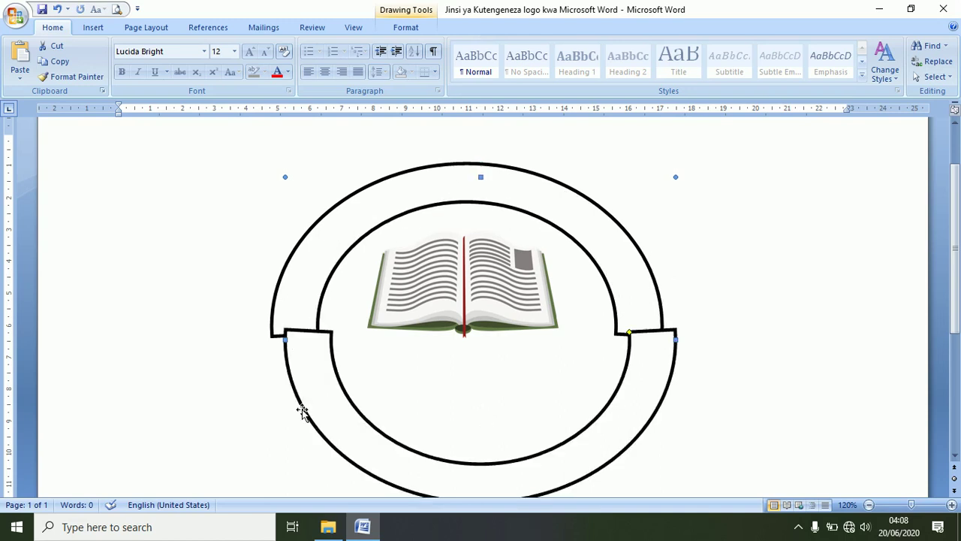
# Nudge the lower arc down and right with the arrow keys to align it.
pyautogui.press('Down')
pyautogui.press('Down')
pyautogui.press('Down')
pyautogui.press('Down')
pyautogui.press('Down')
pyautogui.press('Down')
pyautogui.press('Left')
pyautogui.press('Left')
pyautogui.press('Left')
pyautogui.press('Left')
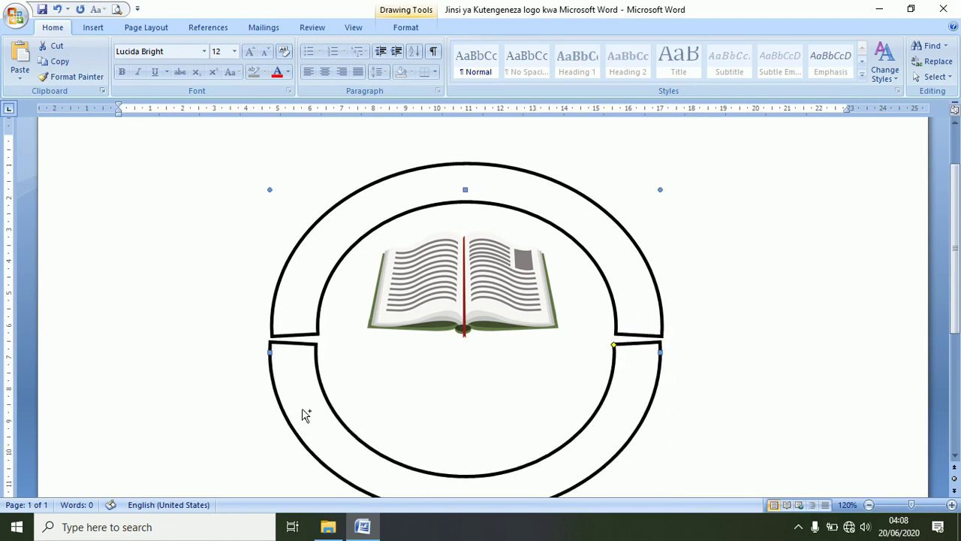
pyautogui.press('Down')
pyautogui.press('Down')
pyautogui.press('Down')
pyautogui.press('Down')
pyautogui.press('Up')
pyautogui.press('Right')
pyautogui.press('Right')
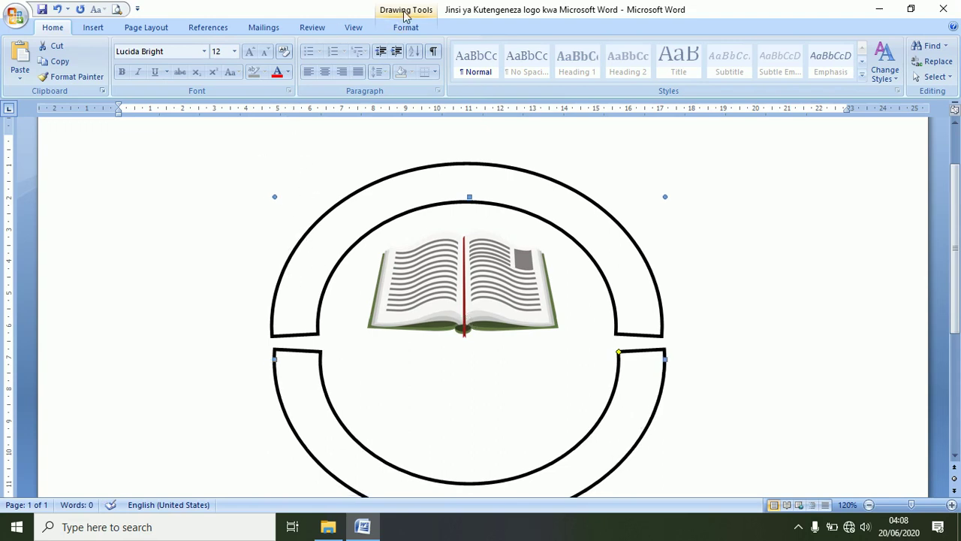
# Insert plain outlined WordArt reading 'NEW VALLEY SECONDARY SCHOOL' across the top of the ring.
pyautogui.click(94, 27)
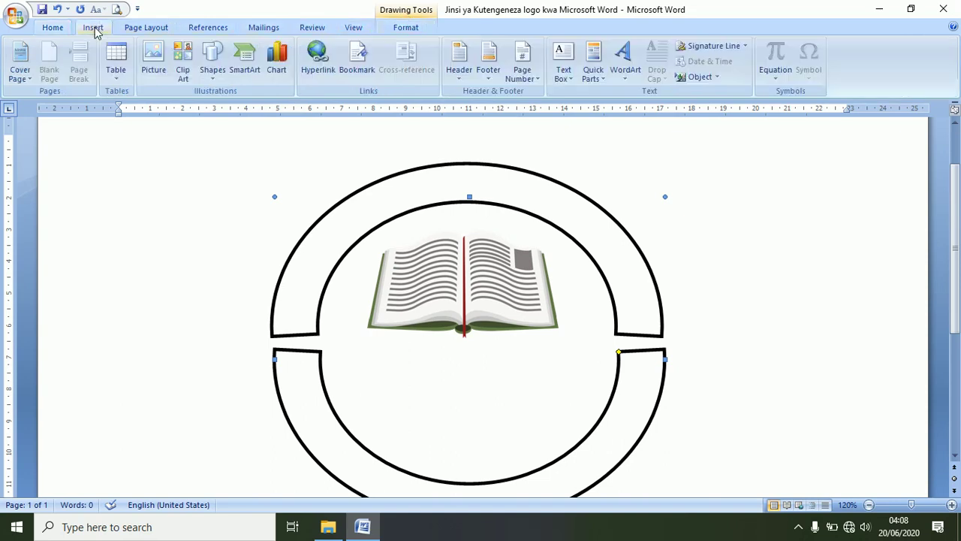
pyautogui.click(623, 62)
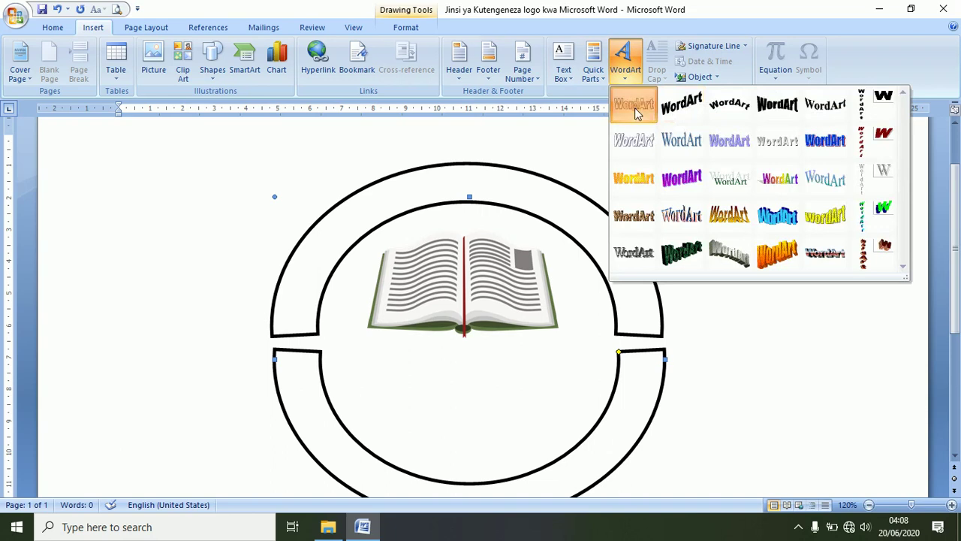
pyautogui.click(632, 105)
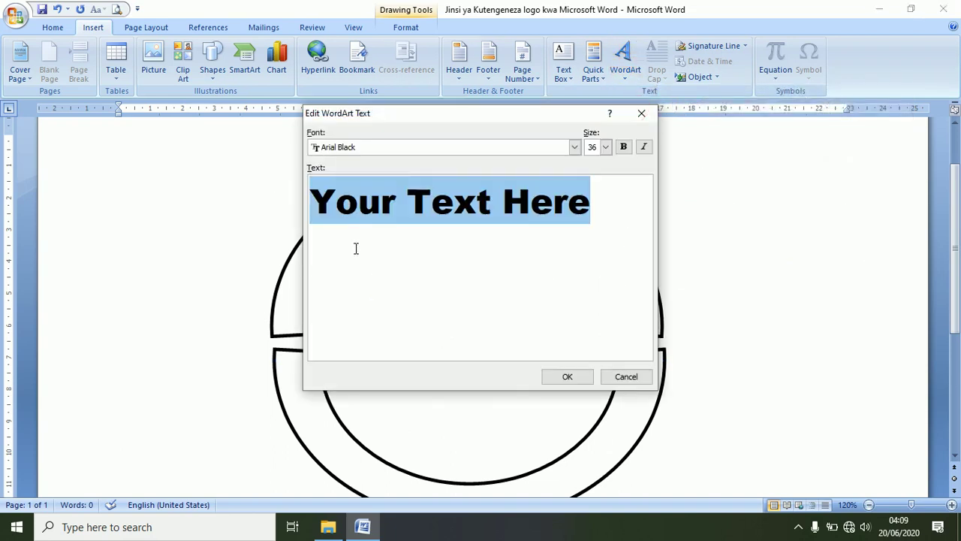
pyautogui.write('NEW ')
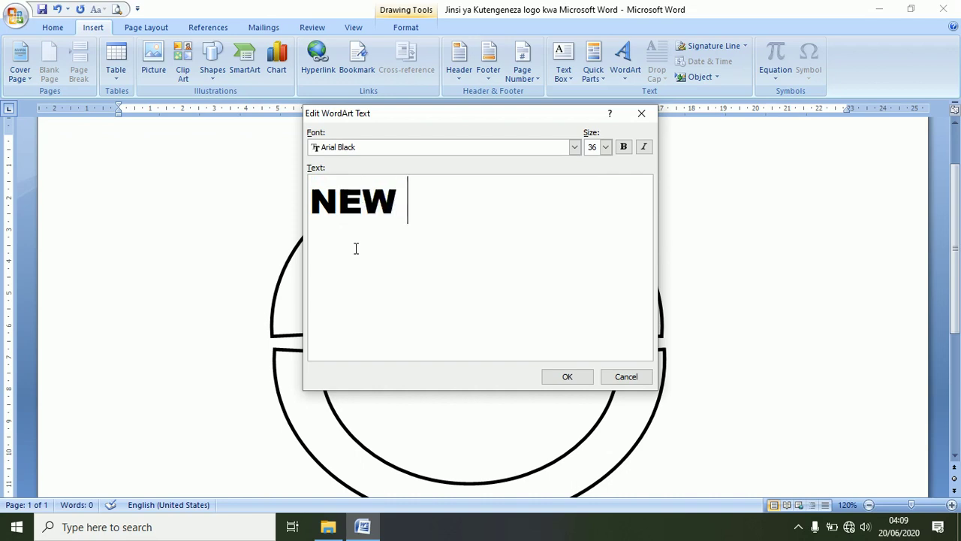
pyautogui.write('VALLEY SEC')
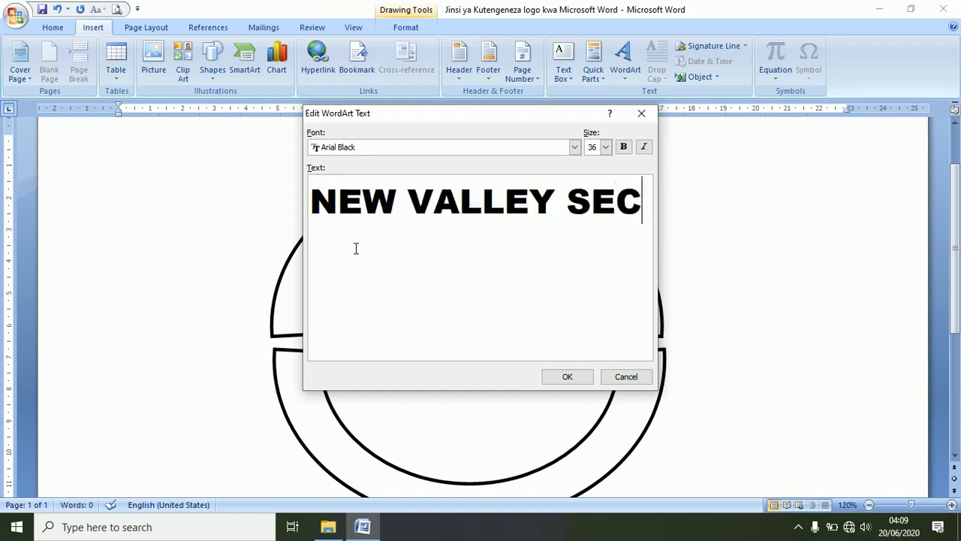
pyautogui.write('ONDARY')
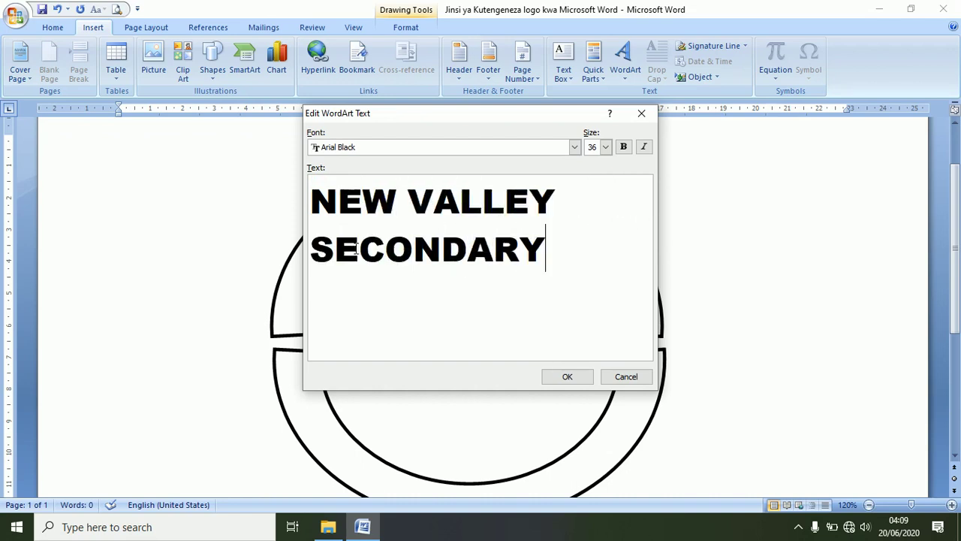
pyautogui.write(' SCHOOL')
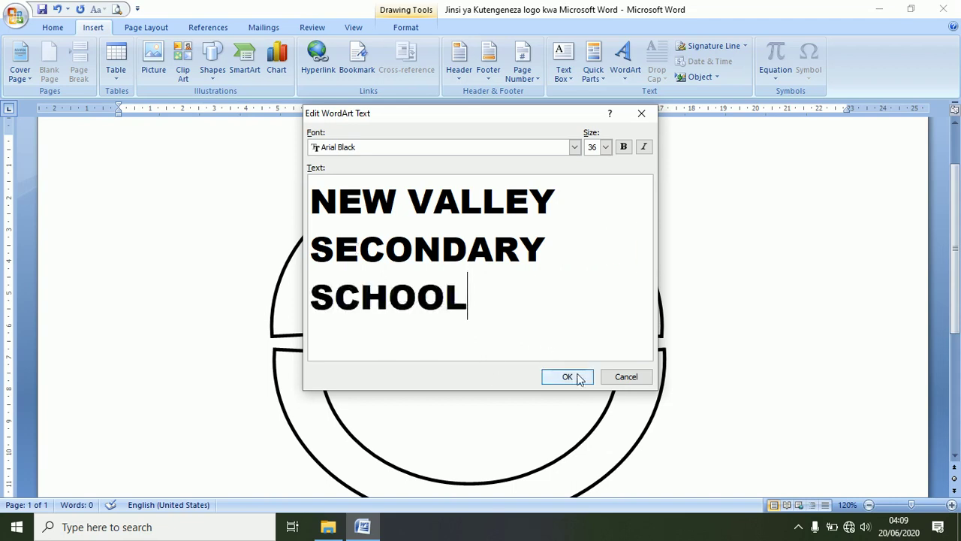
pyautogui.click(568, 377)
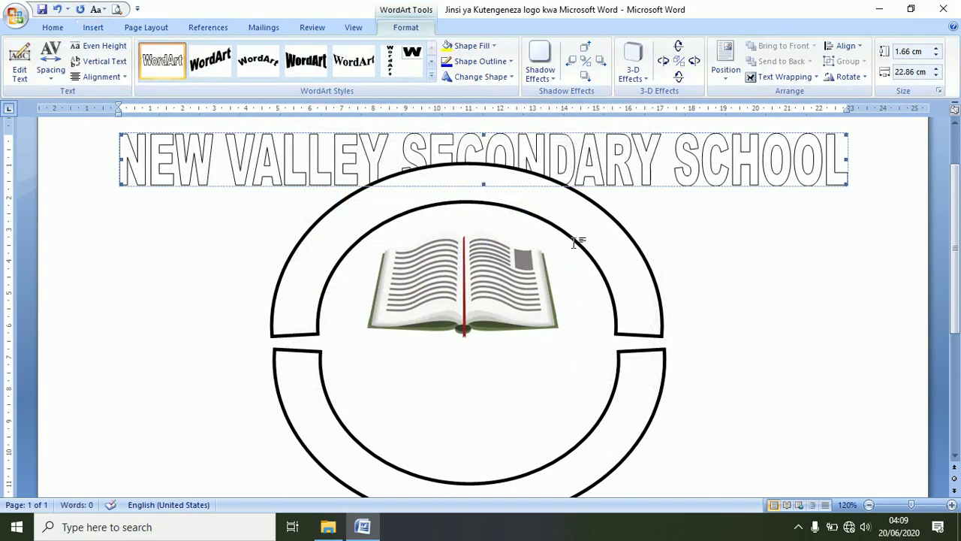
pyautogui.click(512, 61)
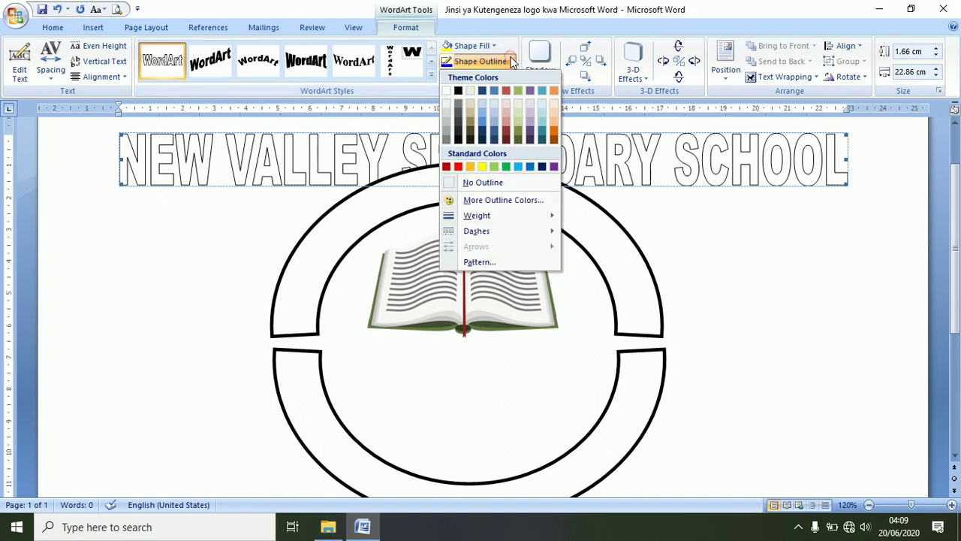
pyautogui.click(511, 61)
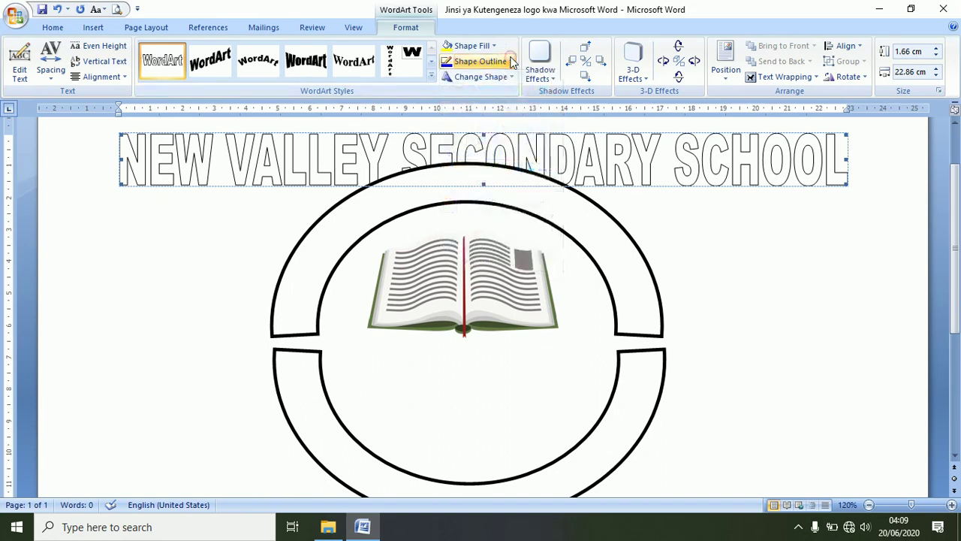
# Apply the Arch Up WordArt shape to the school name.
pyautogui.click(431, 77)
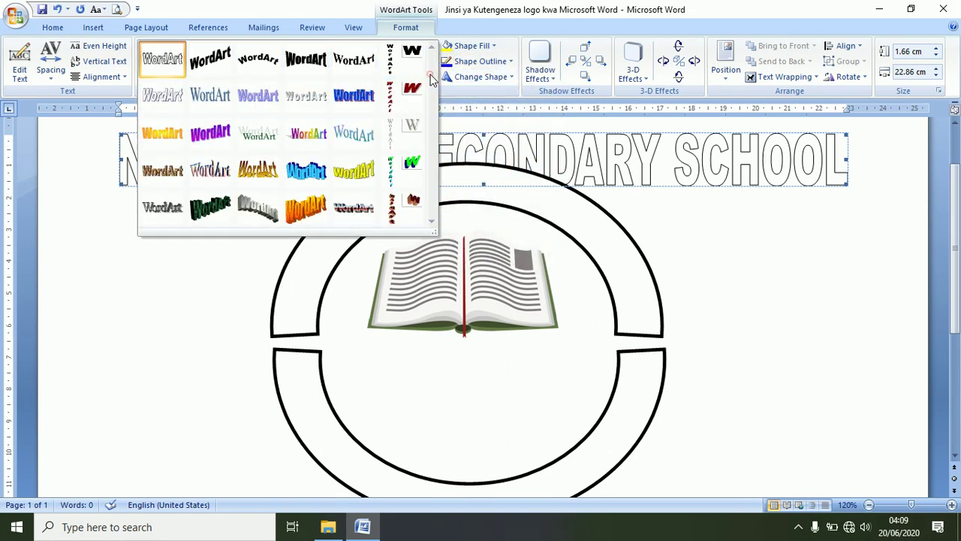
pyautogui.click(498, 24)
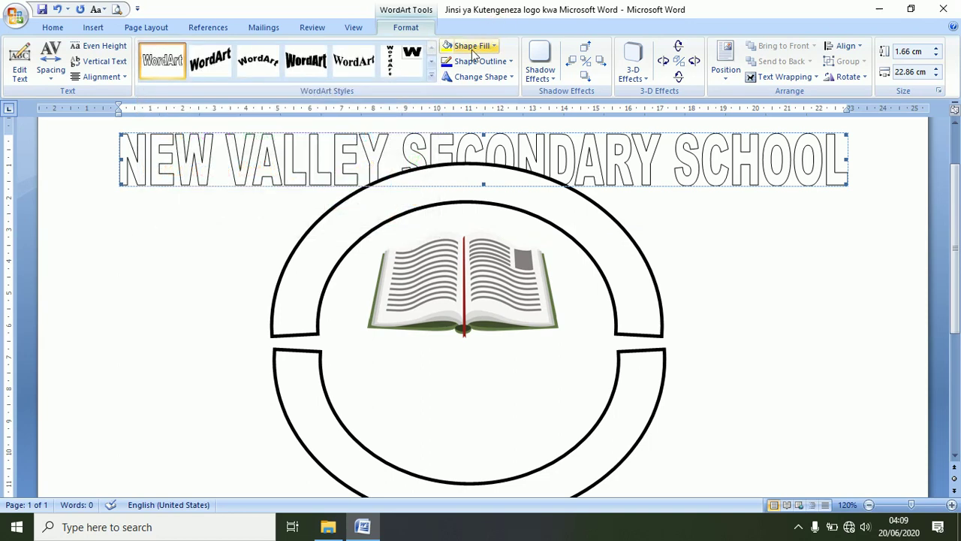
pyautogui.click(513, 77)
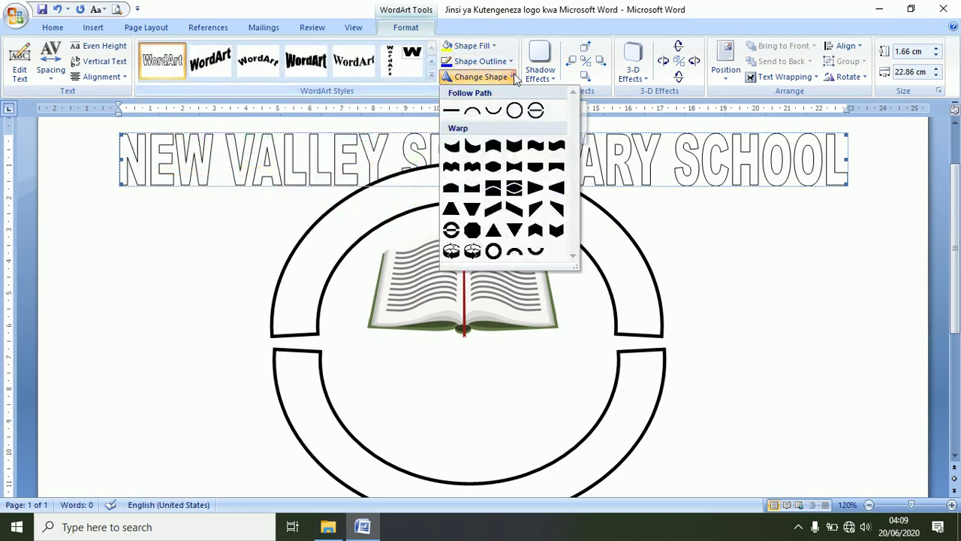
pyautogui.click(474, 113)
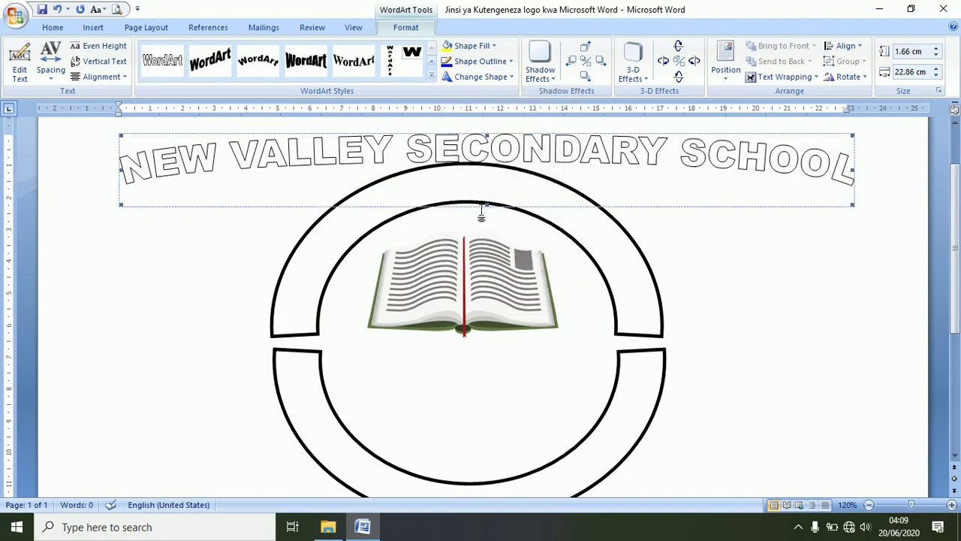
# Deepen the arch and narrow the WordArt from 15.59 cm to 10.18 cm wide.
pyautogui.moveTo(485, 202); pyautogui.dragTo(502, 413)
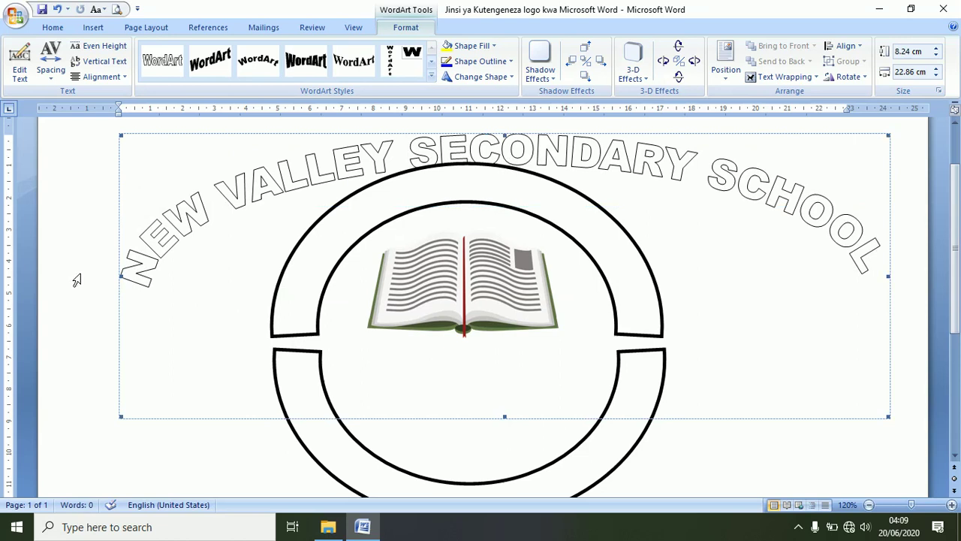
pyautogui.moveTo(120, 275); pyautogui.dragTo(352, 283)
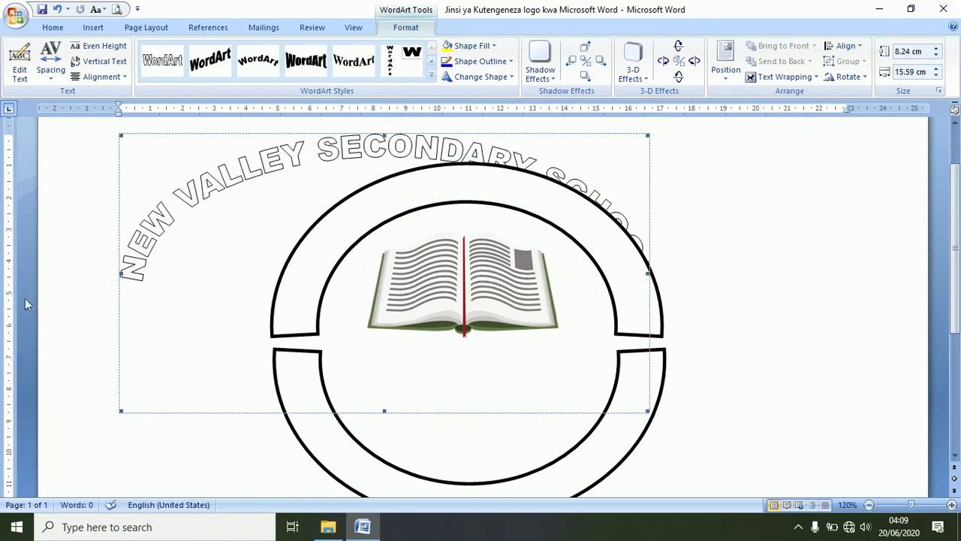
pyautogui.moveTo(123, 272); pyautogui.dragTo(293, 283)
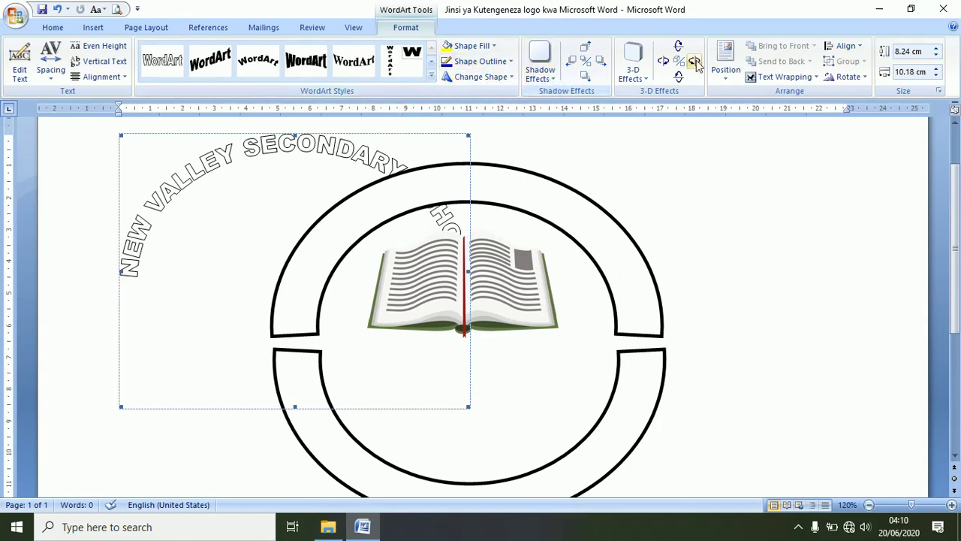
pyautogui.click(773, 77)
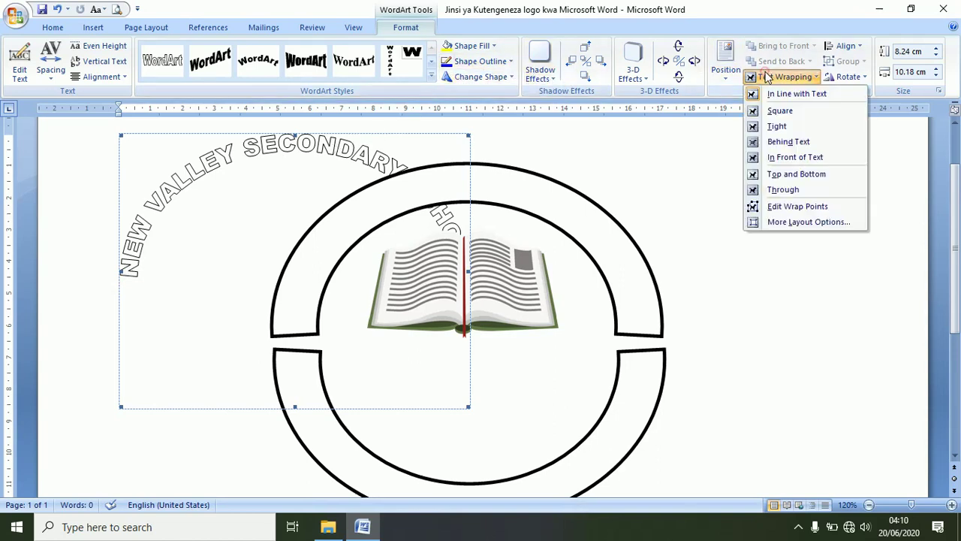
# Float the school name In Front of Text and move it onto the ring's upper band.
pyautogui.click(794, 156)
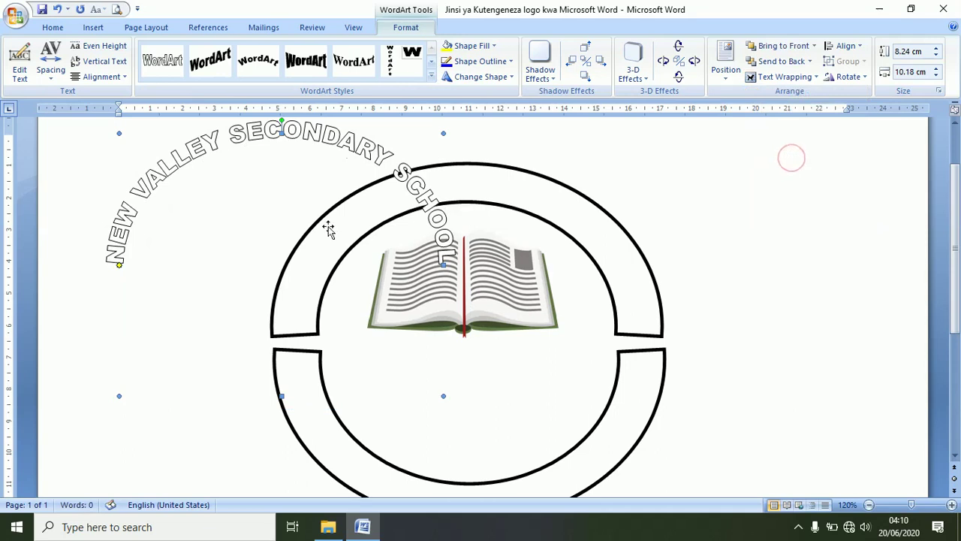
pyautogui.click(275, 157)
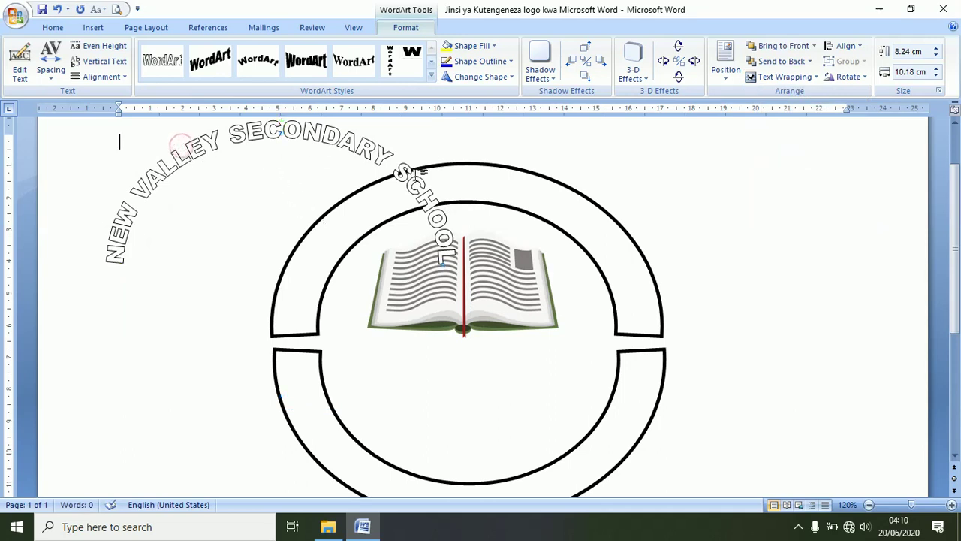
pyautogui.moveTo(364, 154); pyautogui.dragTo(542, 194)
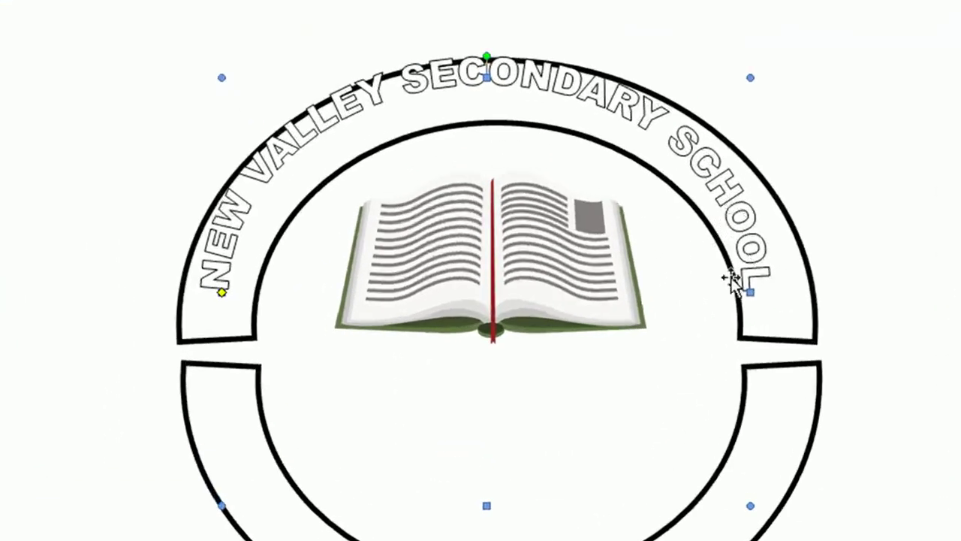
pyautogui.moveTo(750, 244); pyautogui.dragTo(768, 261)
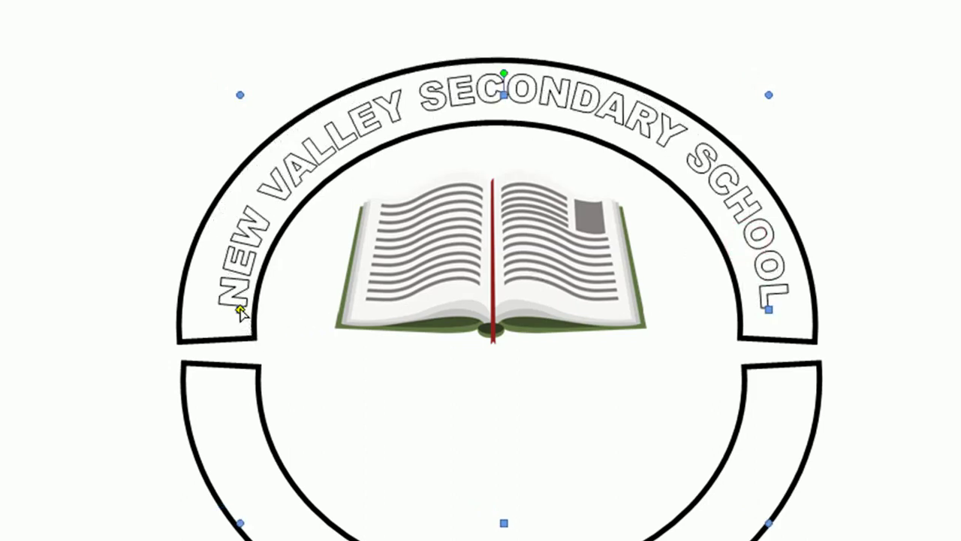
# Bend the text arch to follow the ring's curve down to the arc's ends.
pyautogui.moveTo(240, 310); pyautogui.dragTo(234, 315)
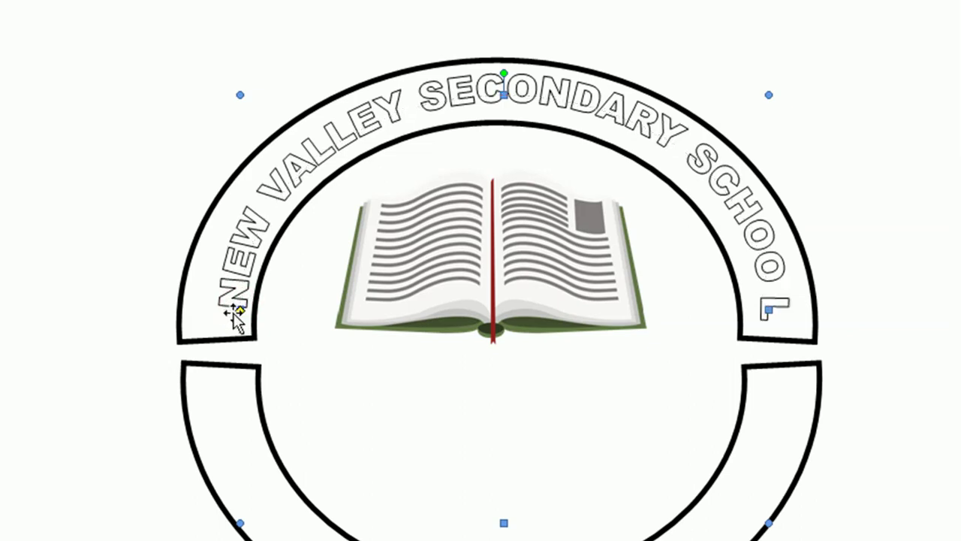
pyautogui.moveTo(241, 314); pyautogui.dragTo(217, 326)
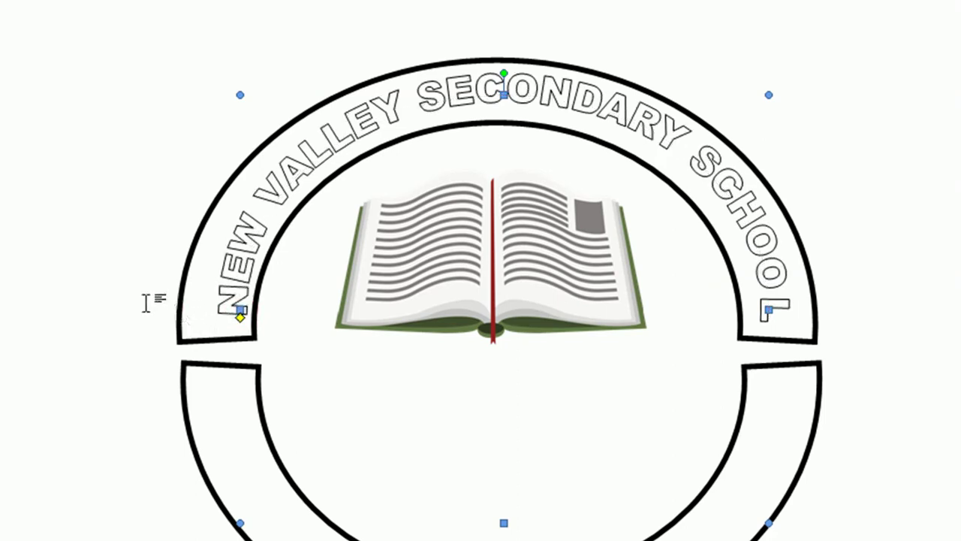
pyautogui.click(175, 326)
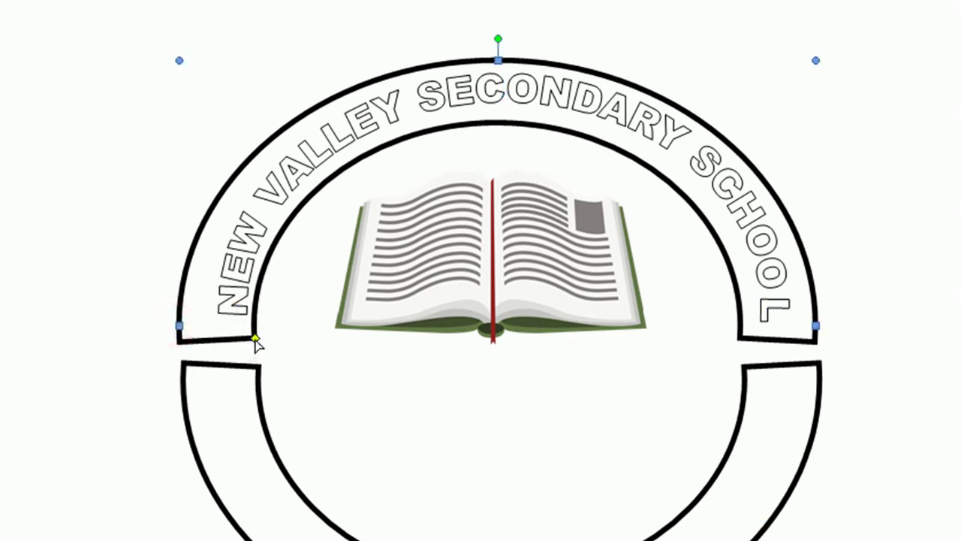
# Widen the upper block arc's band so its ends drop and the arched name fits inside.
pyautogui.moveTo(255, 337); pyautogui.dragTo(274, 341)
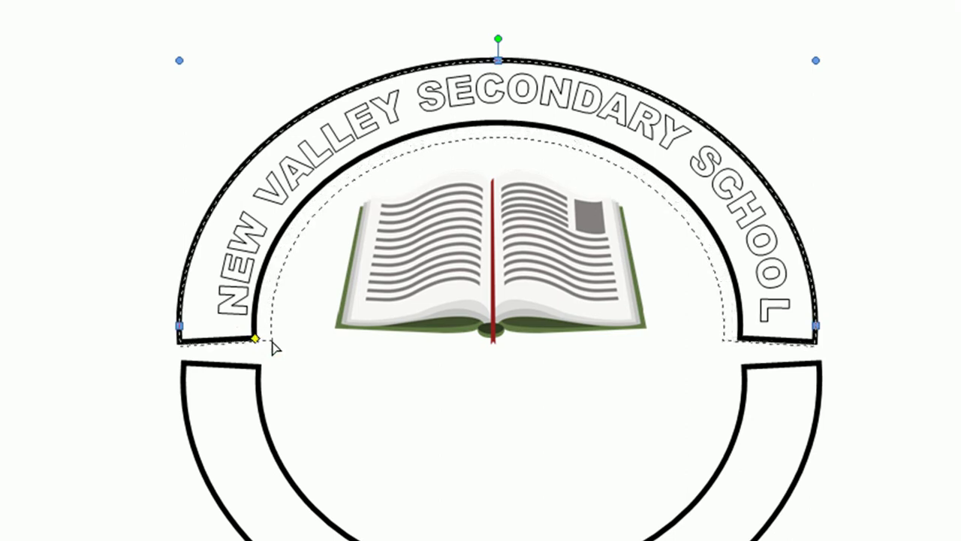
pyautogui.moveTo(273, 345); pyautogui.dragTo(274, 344)
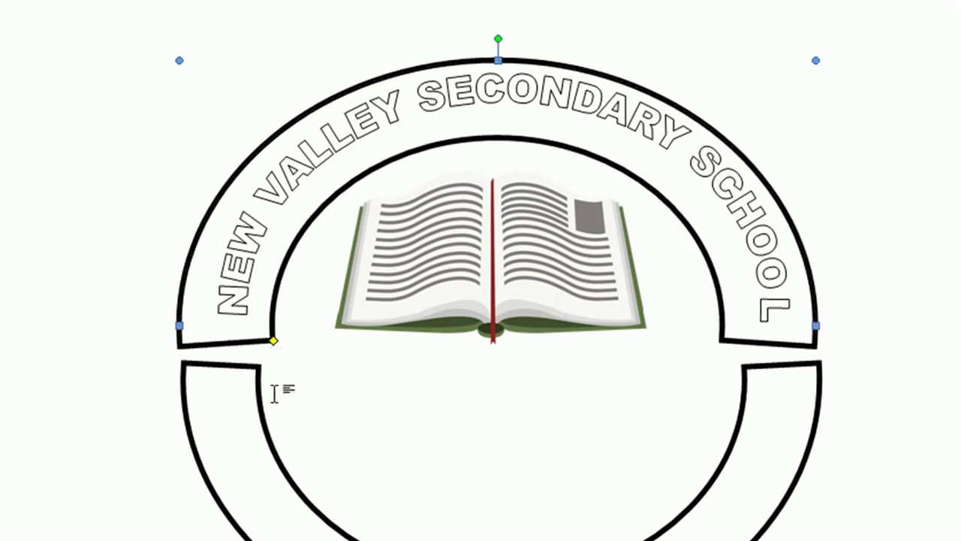
pyautogui.click(239, 406)
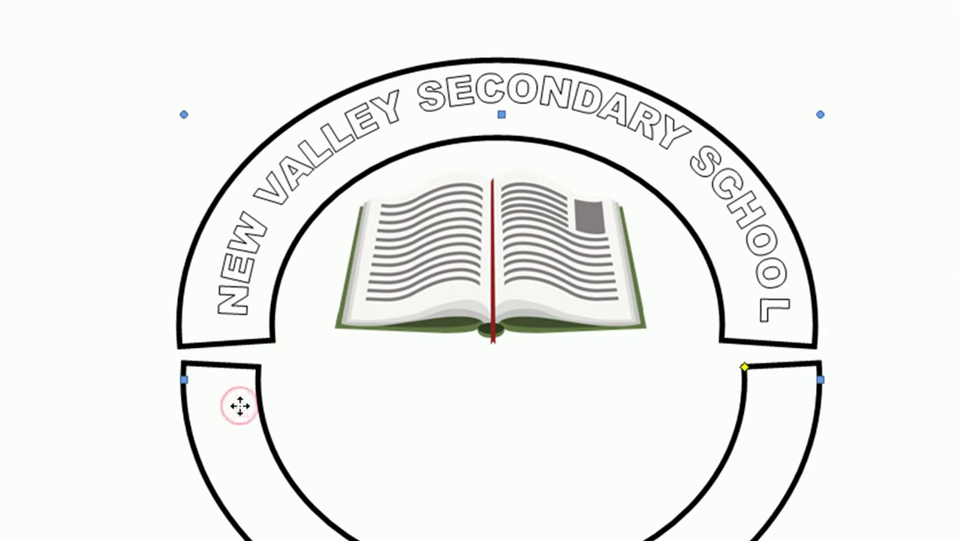
pyautogui.click(228, 331)
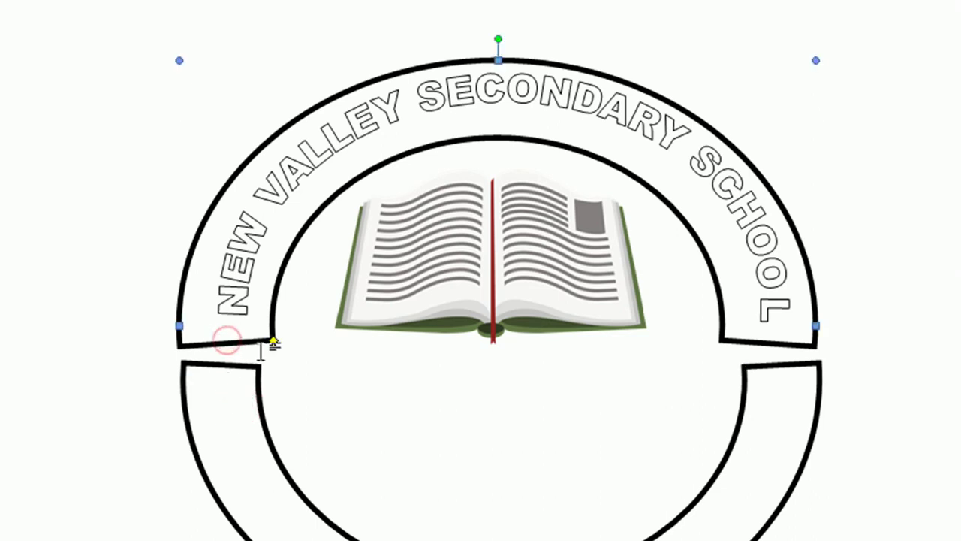
pyautogui.moveTo(274, 342); pyautogui.dragTo(276, 361)
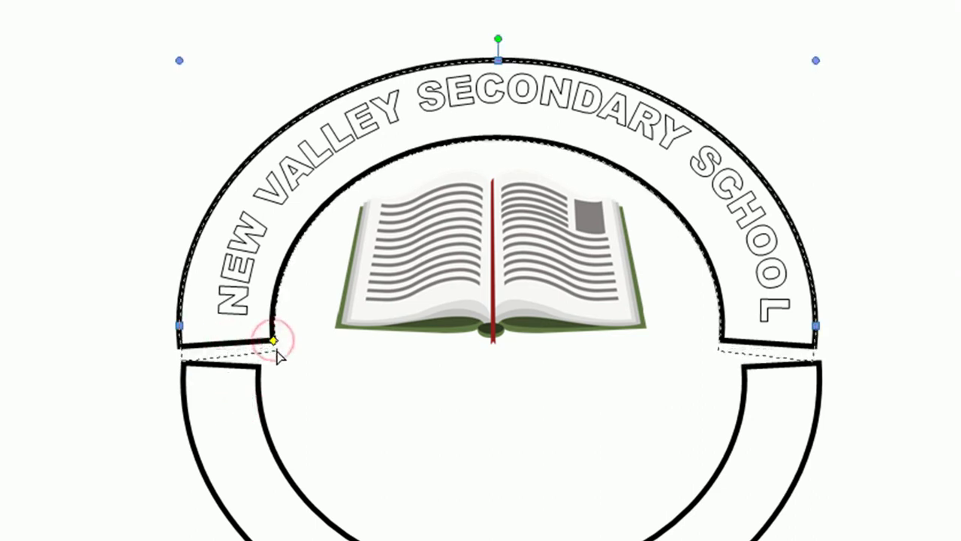
pyautogui.moveTo(278, 362); pyautogui.dragTo(275, 360)
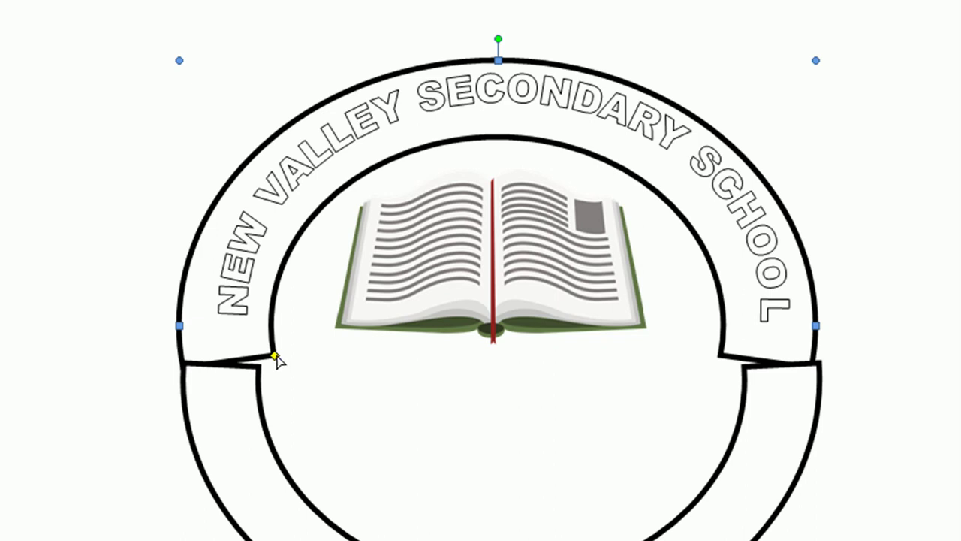
pyautogui.moveTo(275, 358); pyautogui.dragTo(269, 336)
pyautogui.moveTo(269, 337); pyautogui.dragTo(268, 339)
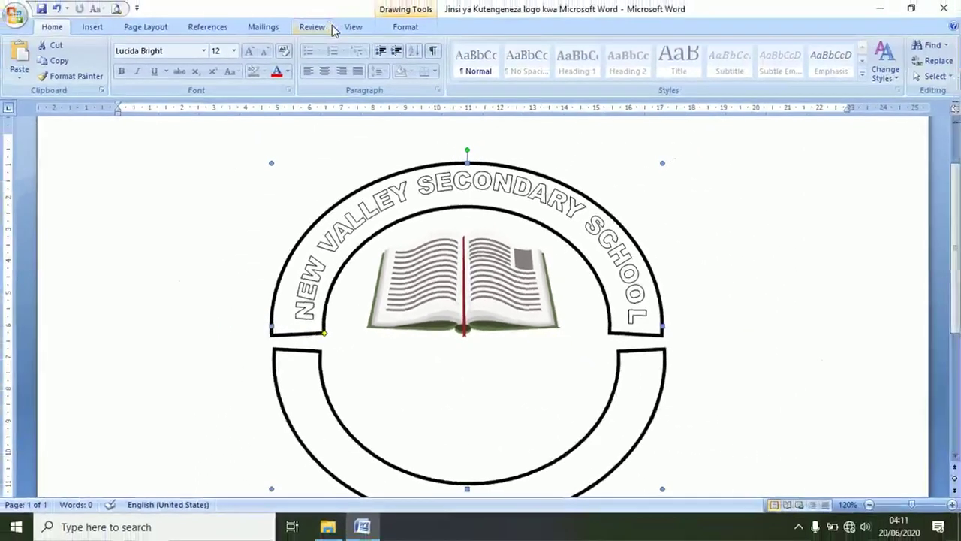
pyautogui.click(263, 227)
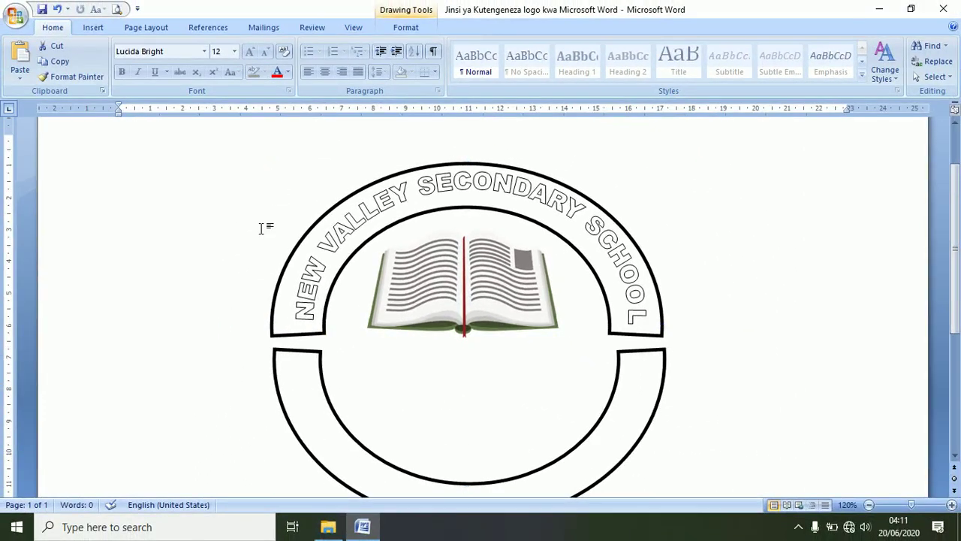
# Show the page gridlines and shift the lower ring slightly up and left.
pyautogui.click(353, 28)
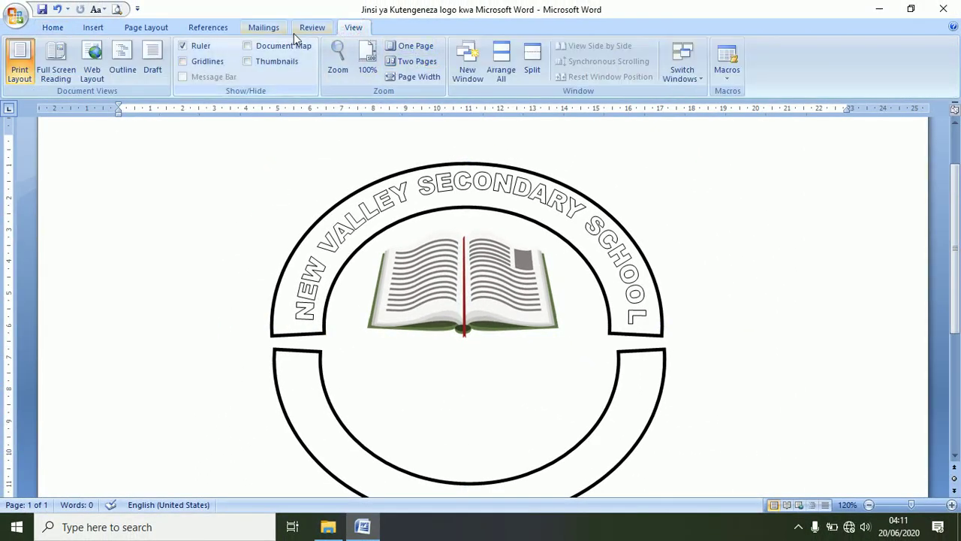
pyautogui.click(204, 61)
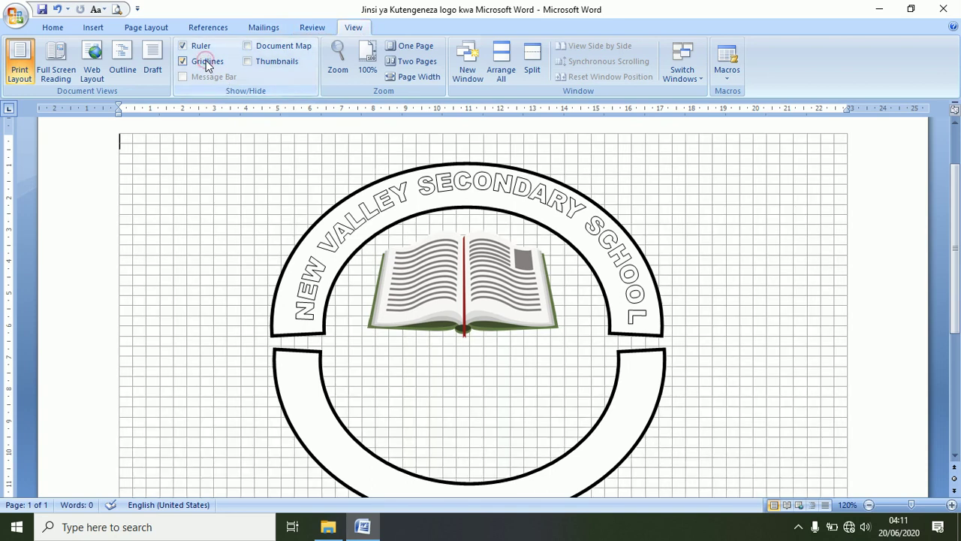
pyautogui.click(293, 390)
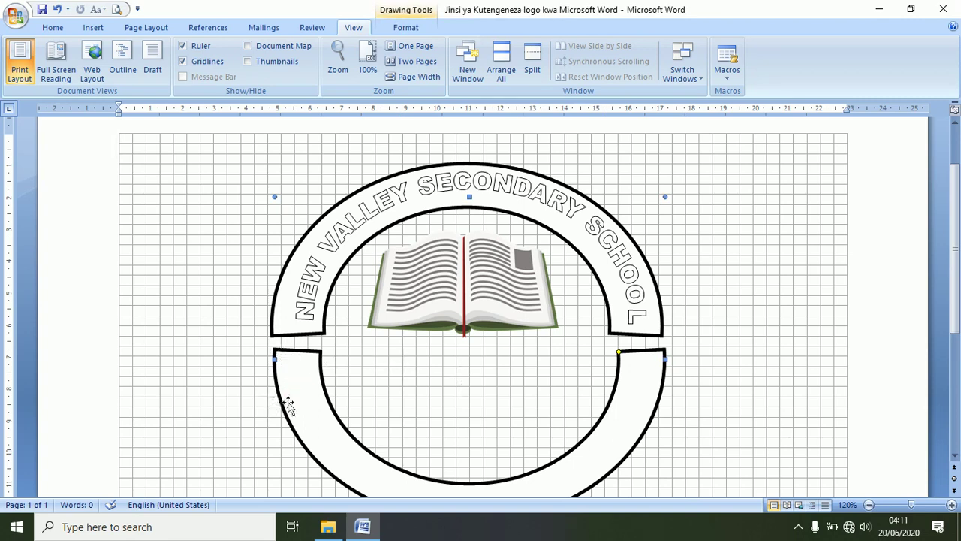
pyautogui.moveTo(297, 403); pyautogui.dragTo(294, 401)
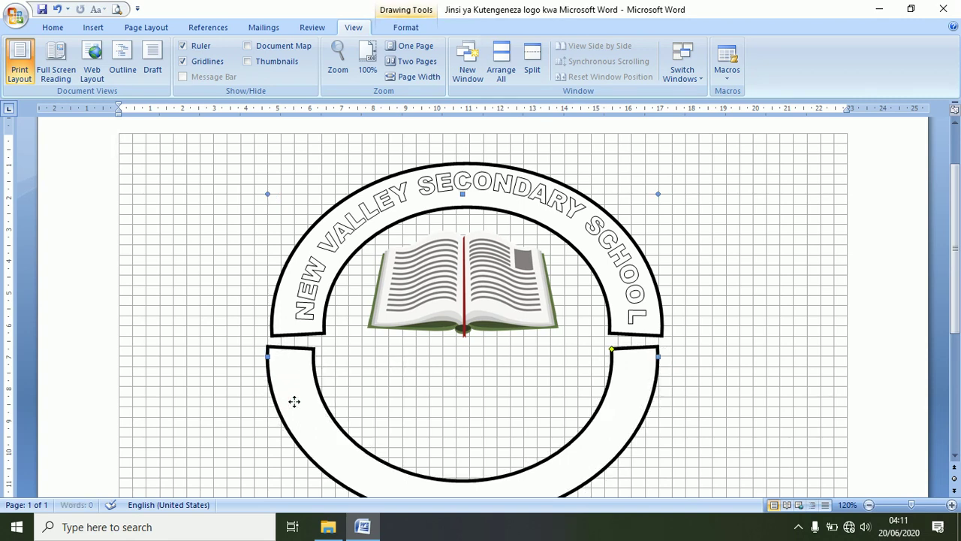
# Reshape the arch ends and nudge the lower ring right so they line up.
pyautogui.click(283, 318)
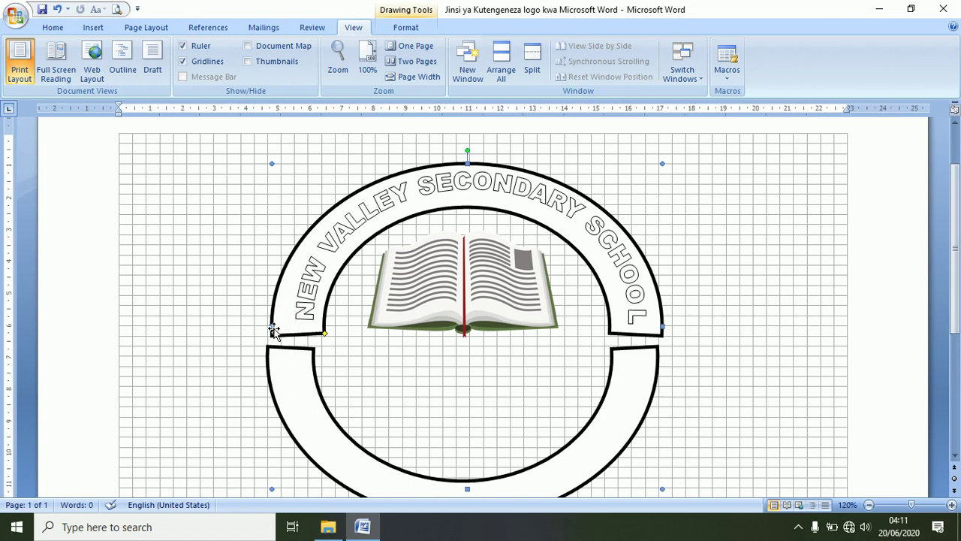
pyautogui.moveTo(268, 326); pyautogui.dragTo(268, 331)
pyautogui.click(443, 183)
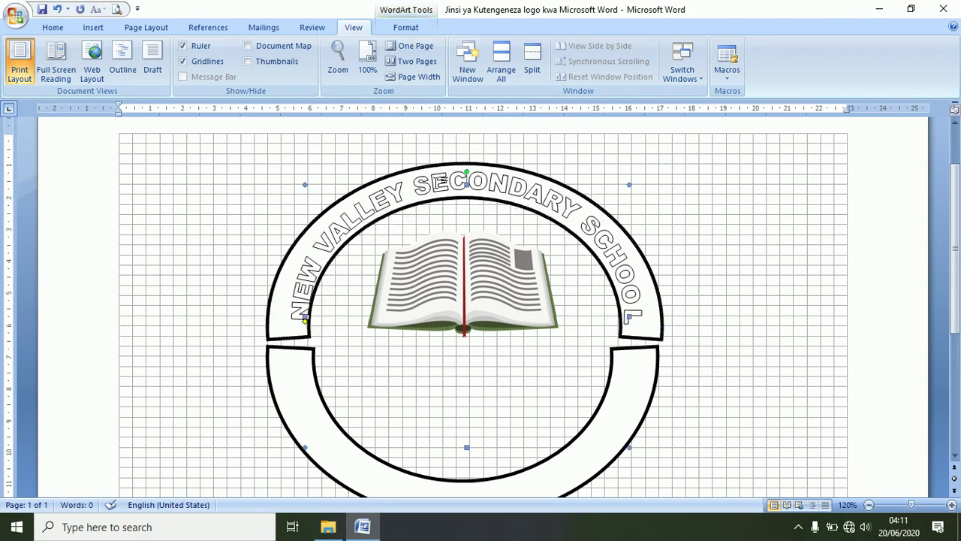
pyautogui.click(276, 309)
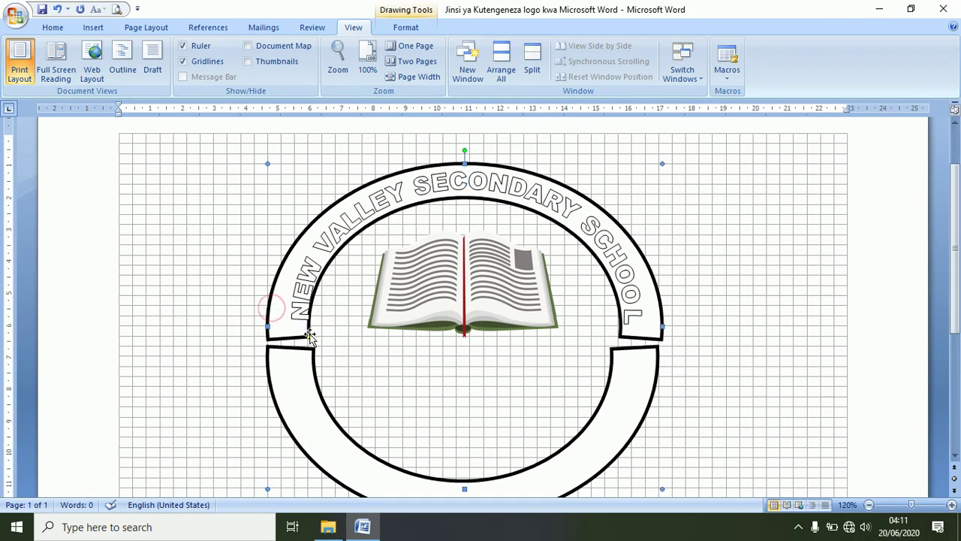
pyautogui.click(605, 343)
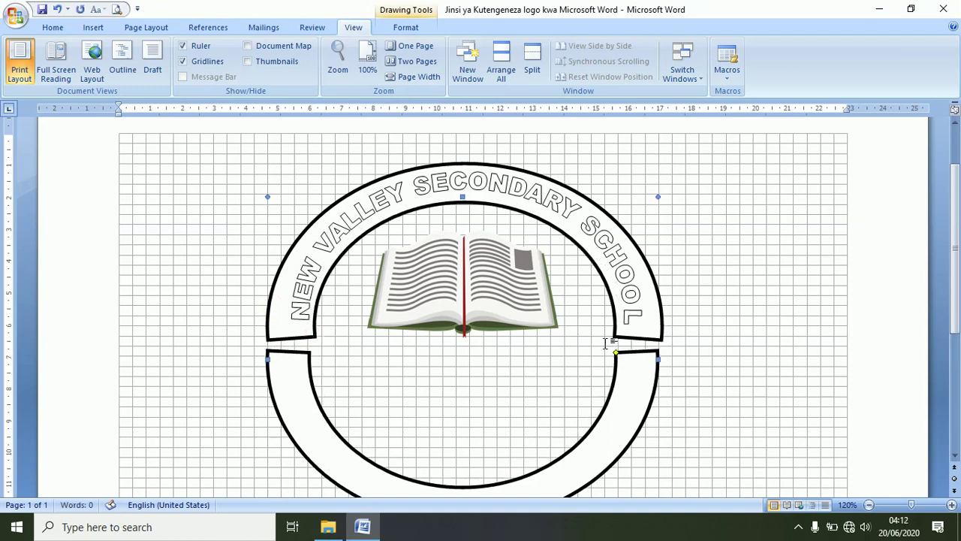
pyautogui.hotkey('ctrl', 'Right')
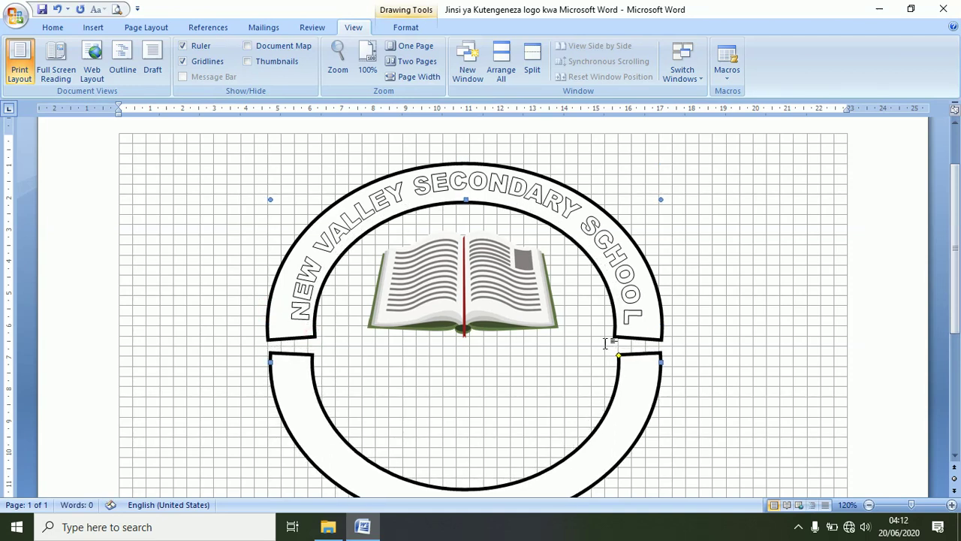
pyautogui.click(796, 304)
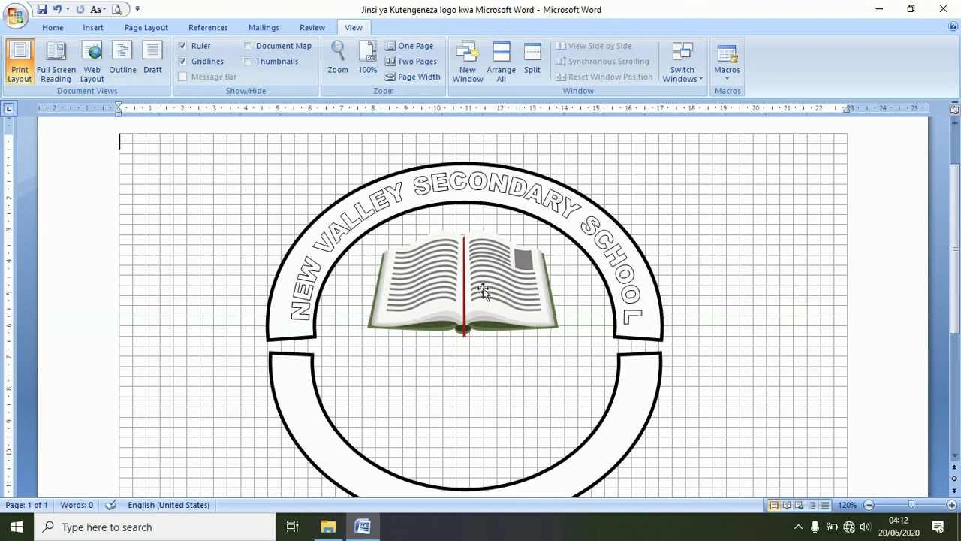
pyautogui.click(361, 216)
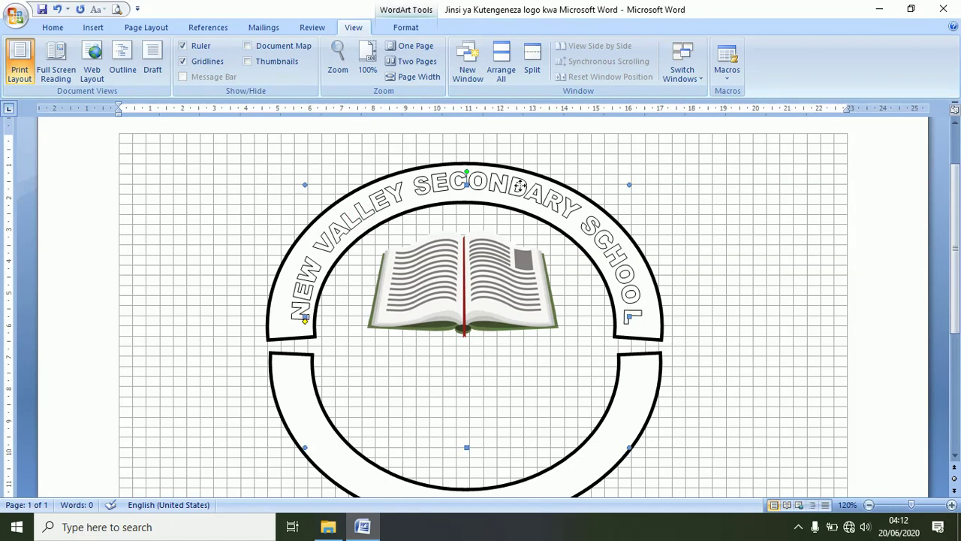
# Fill the school-name WordArt lettering with solid black.
pyautogui.click(405, 27)
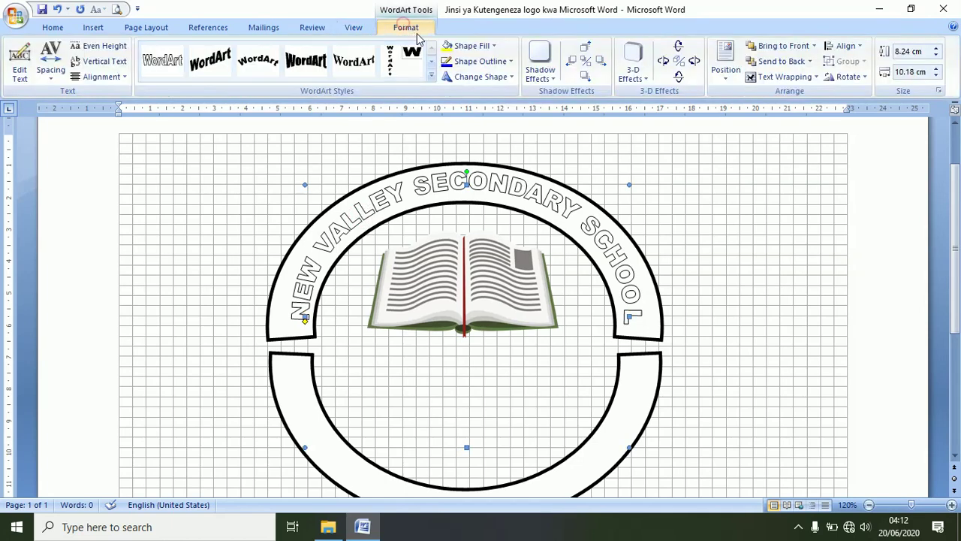
pyautogui.click(459, 45)
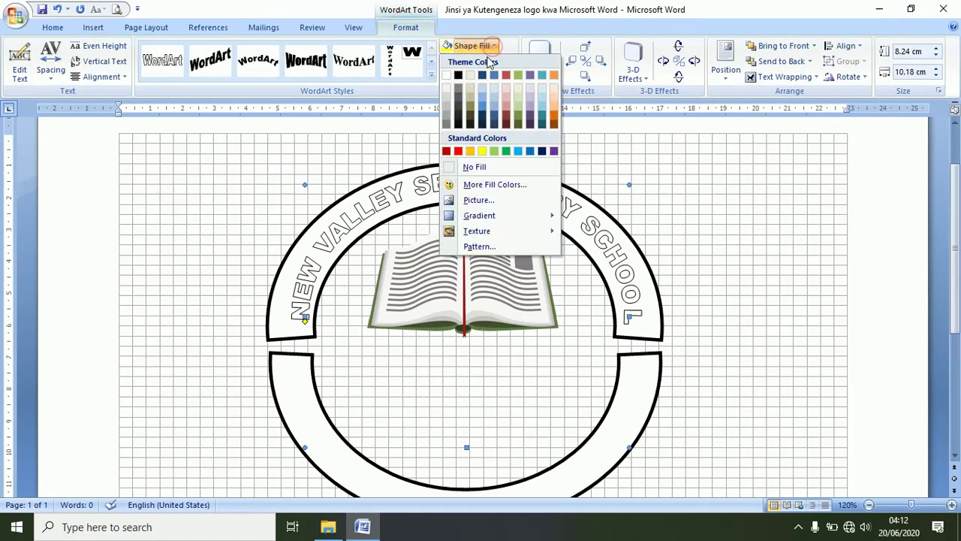
pyautogui.click(458, 75)
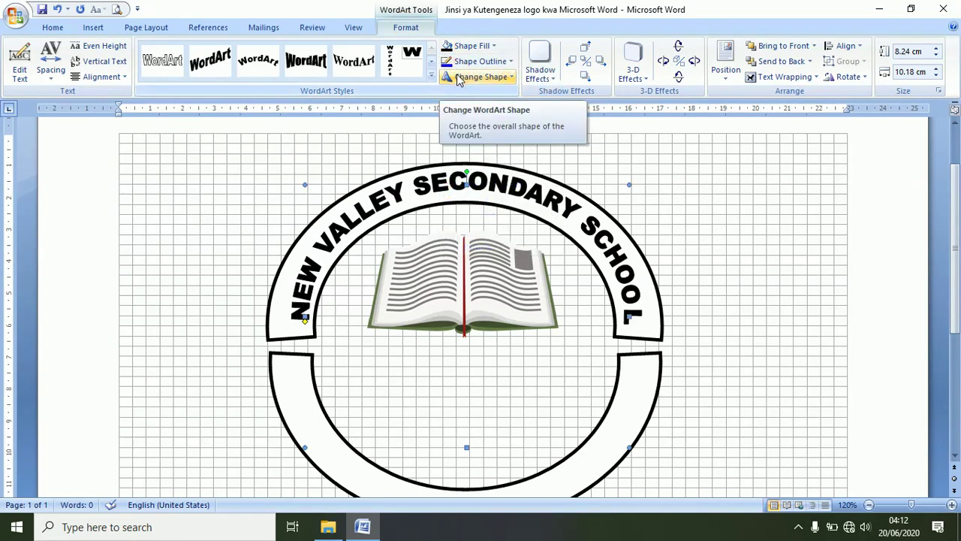
# Adjust the arch band's thickness and delete the lower ring.
pyautogui.click(315, 338)
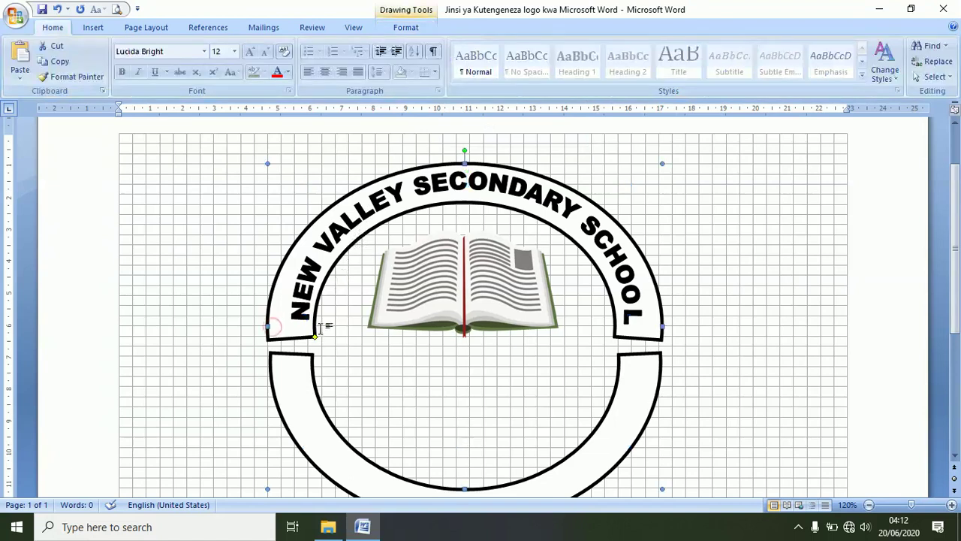
pyautogui.moveTo(316, 337); pyautogui.dragTo(324, 338)
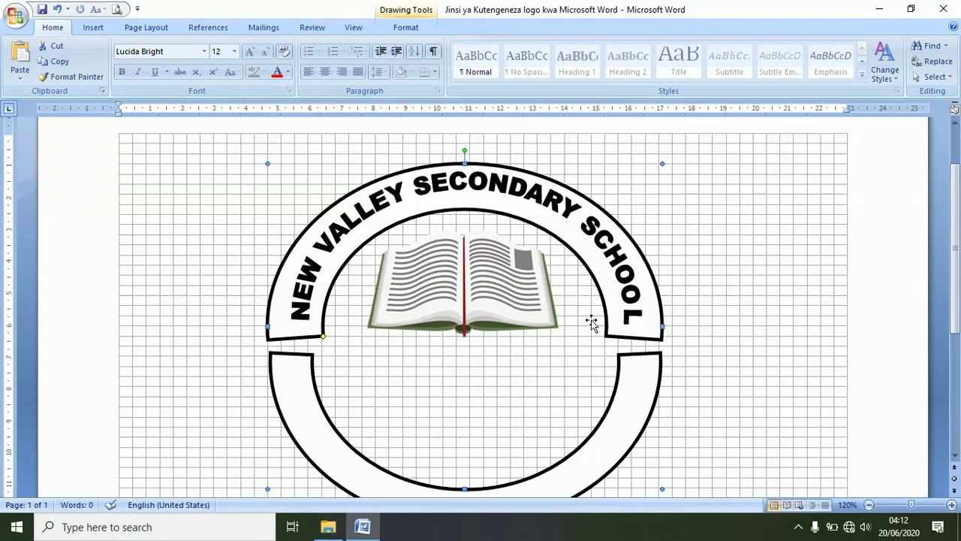
pyautogui.click(643, 388)
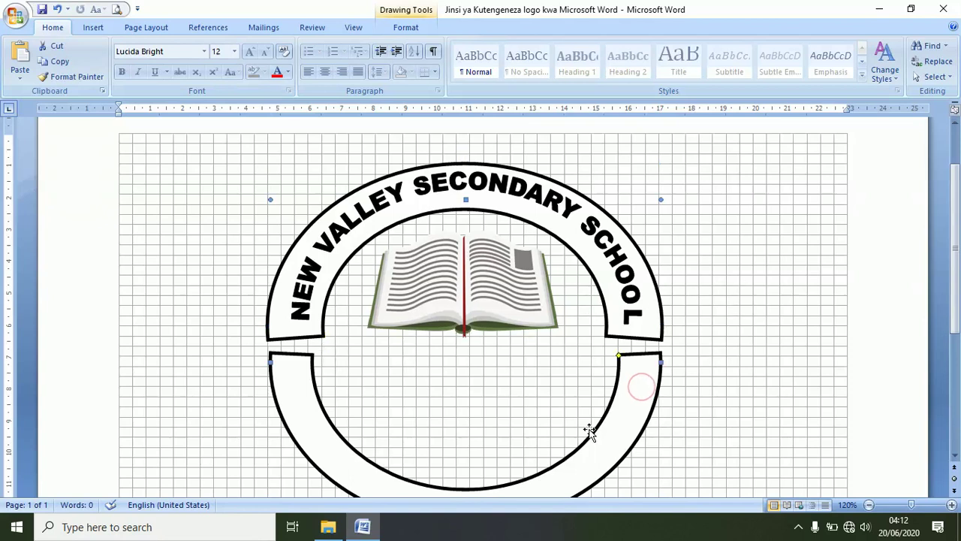
pyautogui.press('Delete')
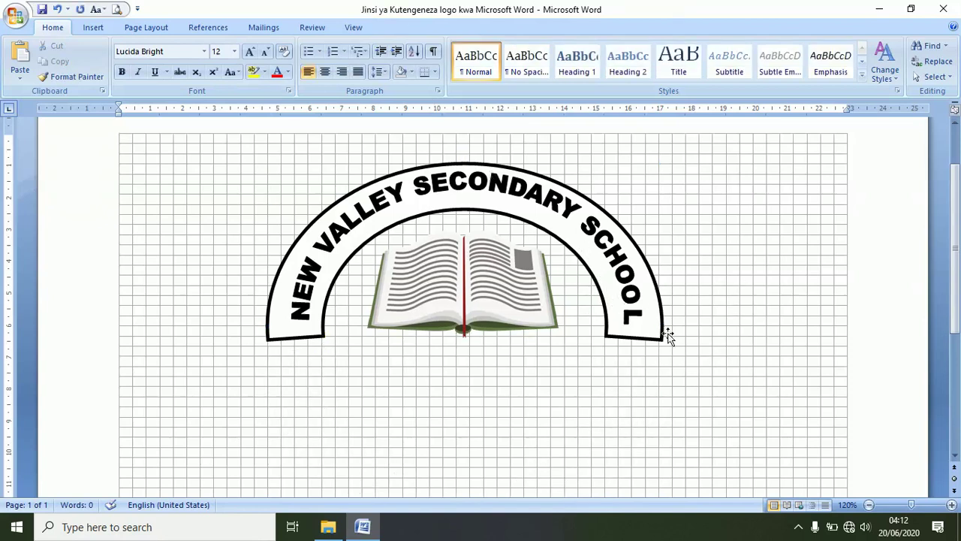
# Duplicate the arch band and rotate the copy upside down beneath the original.
pyautogui.click(658, 334)
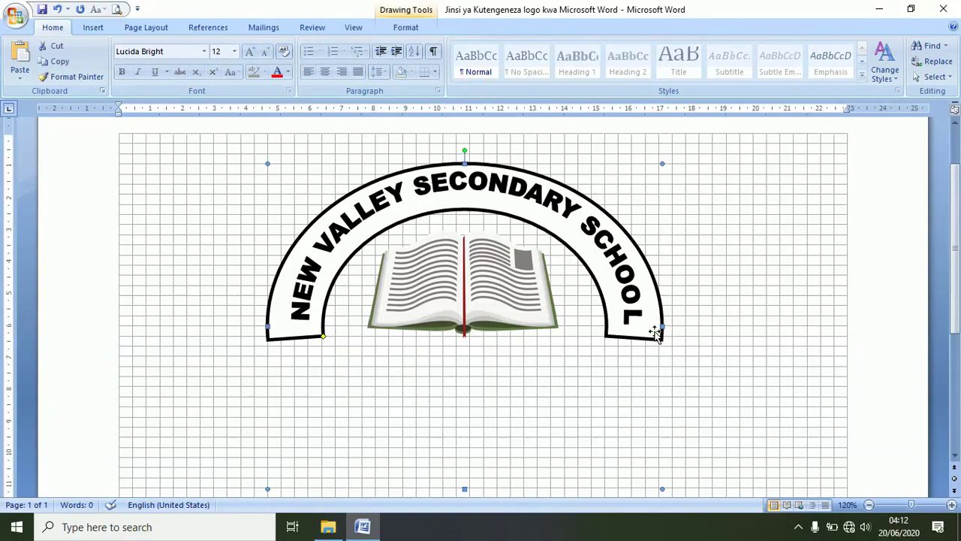
pyautogui.hotkey('ctrl', 'v')
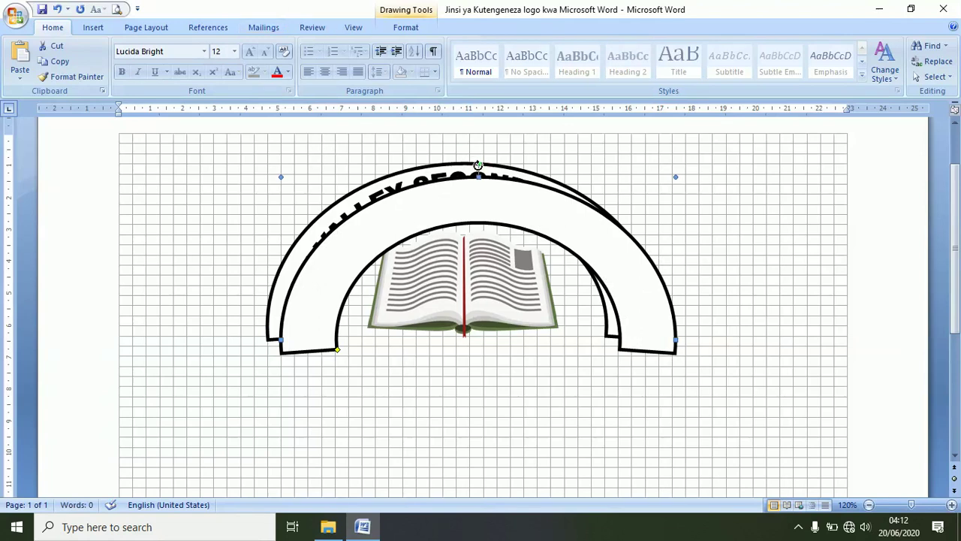
pyautogui.moveTo(477, 164); pyautogui.dragTo(412, 478)
pyautogui.moveTo(412, 478); pyautogui.dragTo(467, 435)
pyautogui.moveTo(345, 415); pyautogui.dragTo(332, 440)
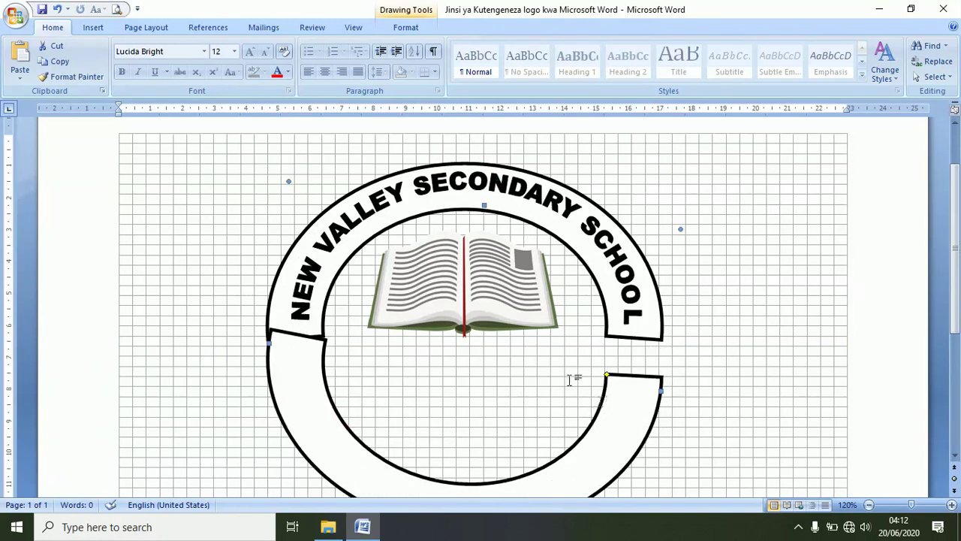
# Level the lower arc's ends and save the document.
pyautogui.scroll(-3, 593, 396)
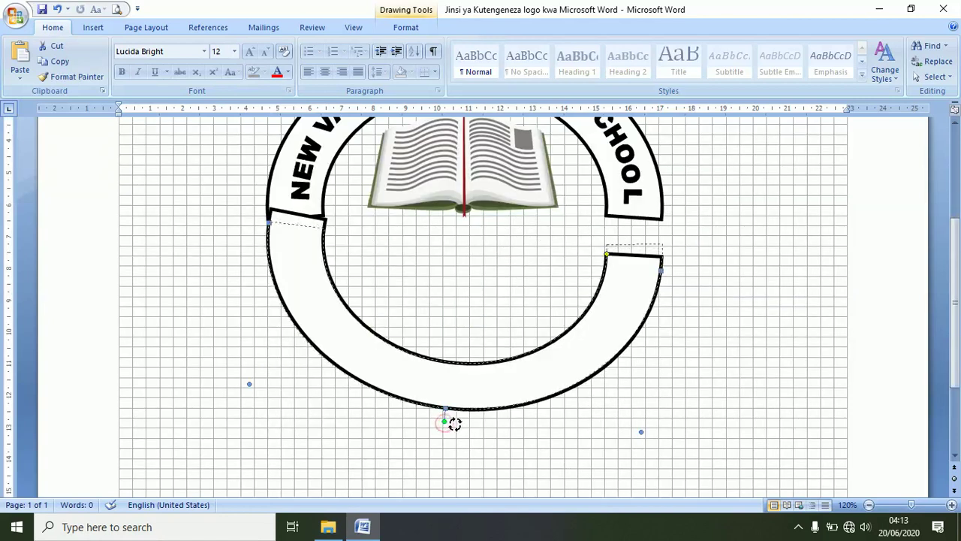
pyautogui.moveTo(455, 425); pyautogui.dragTo(460, 424)
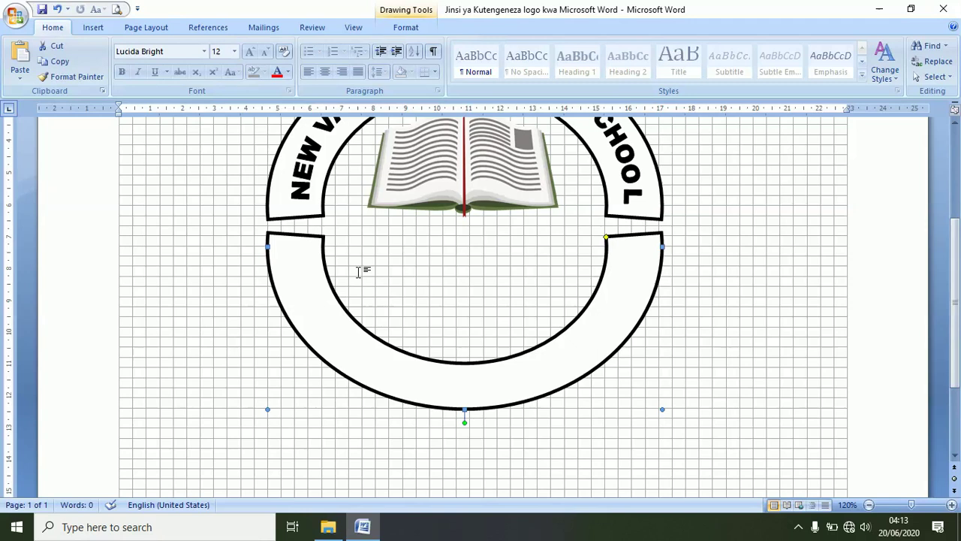
pyautogui.scroll(2, 492, 353)
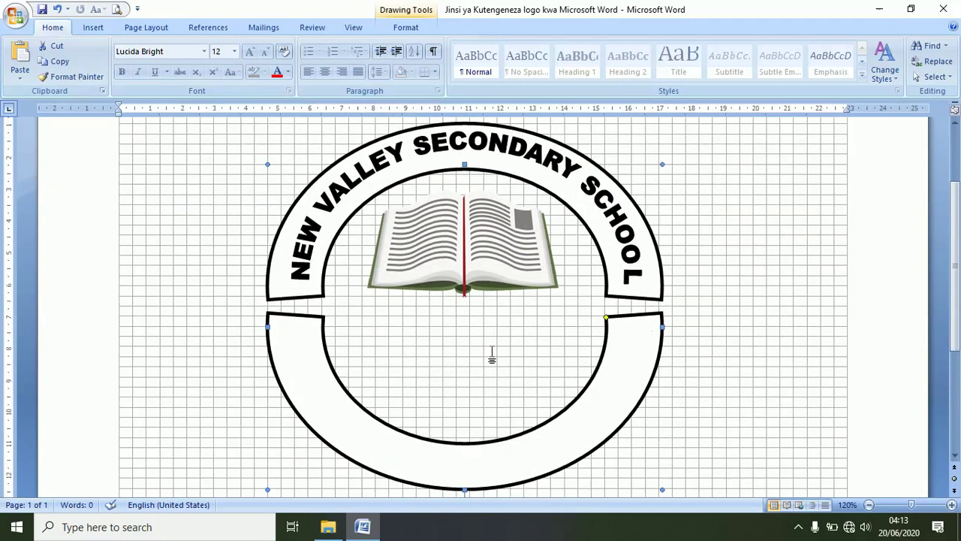
pyautogui.click(42, 9)
# Duplicate the school-name WordArt and move the copy down below the book.
pyautogui.click(96, 27)
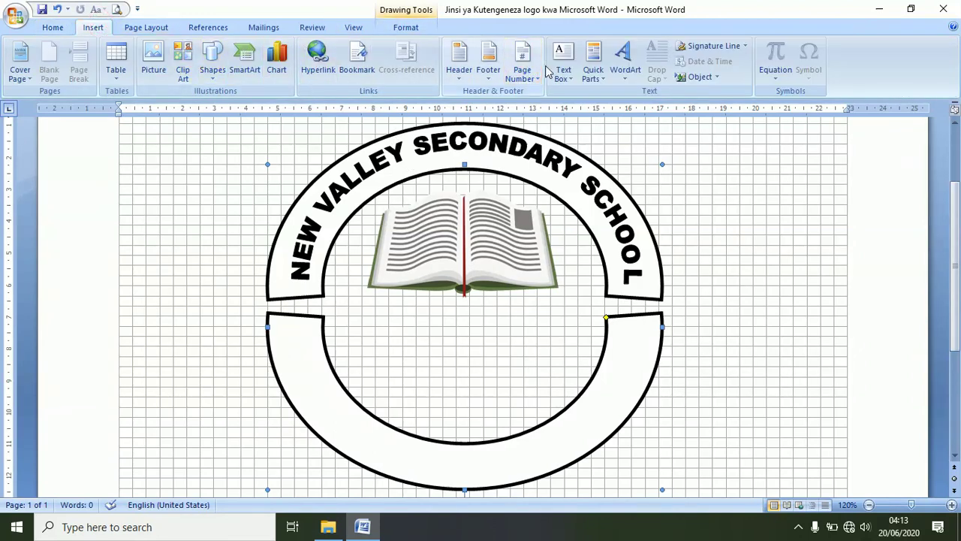
pyautogui.click(622, 218)
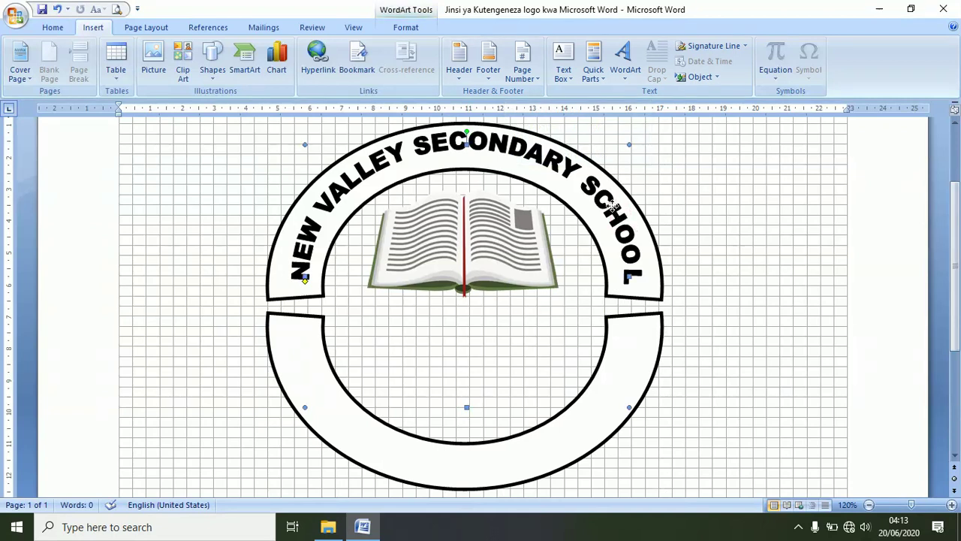
pyautogui.hotkey('ctrl', 'c')
pyautogui.hotkey('ctrl', 'v')
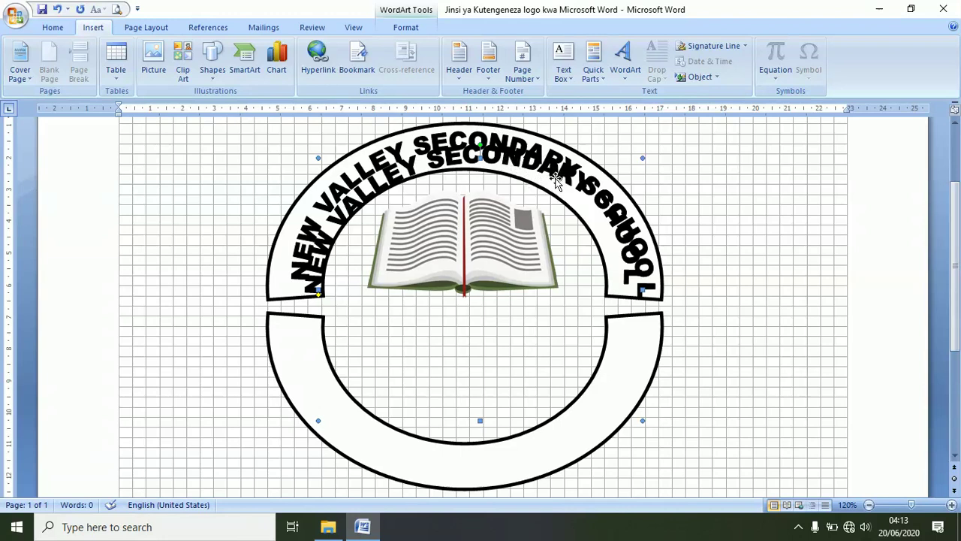
pyautogui.moveTo(556, 180); pyautogui.dragTo(554, 254)
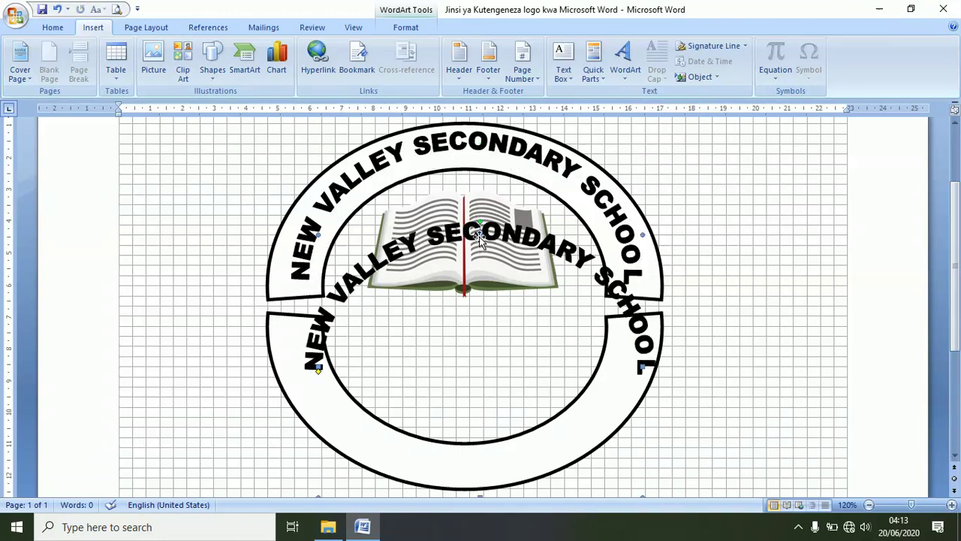
# Give the copy an Arch Up curve and fit it, 10.82 cm wide, into the lower ring.
pyautogui.click(393, 27)
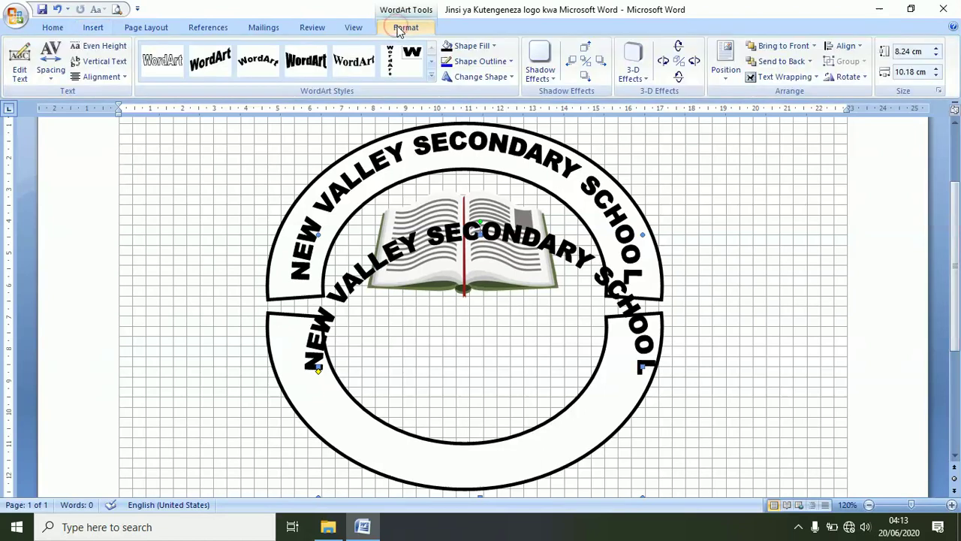
pyautogui.click(510, 77)
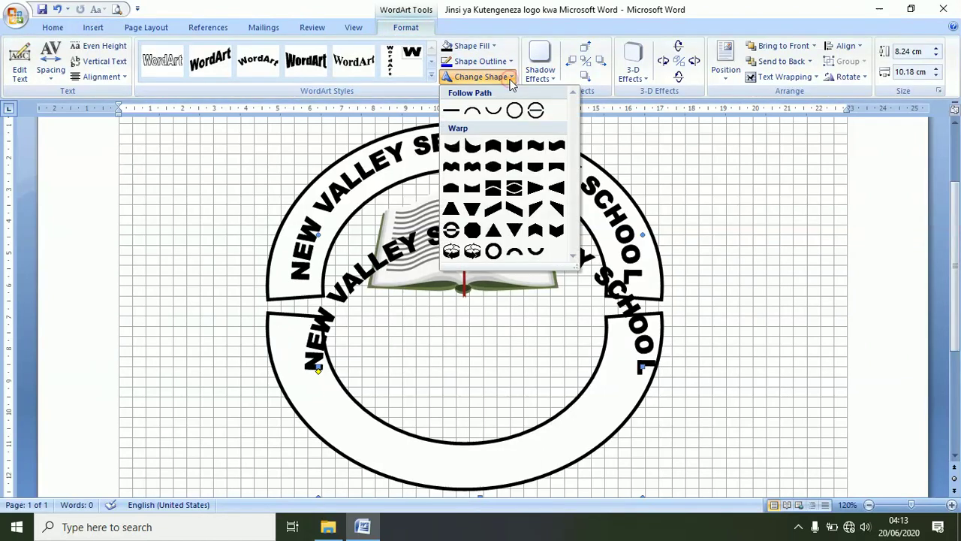
pyautogui.click(475, 114)
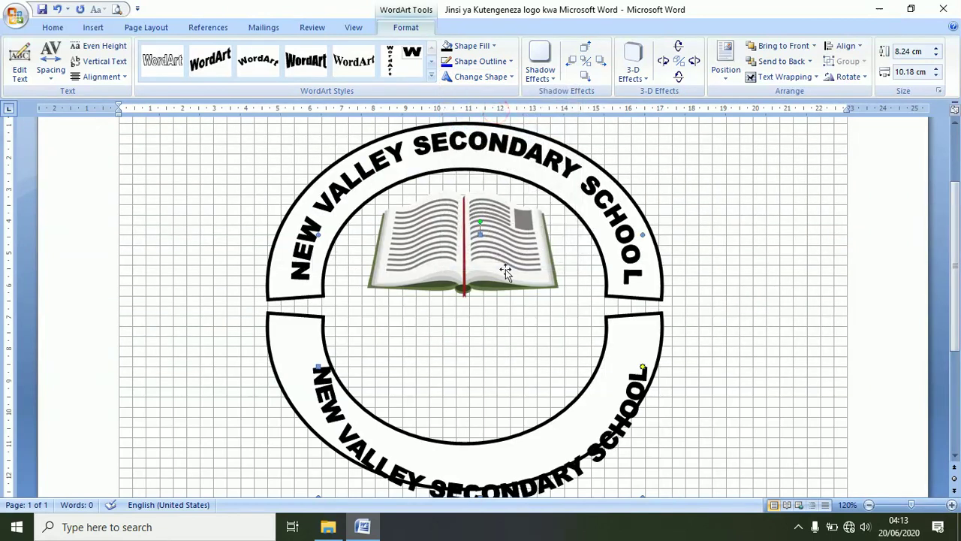
pyautogui.moveTo(617, 416); pyautogui.dragTo(613, 386)
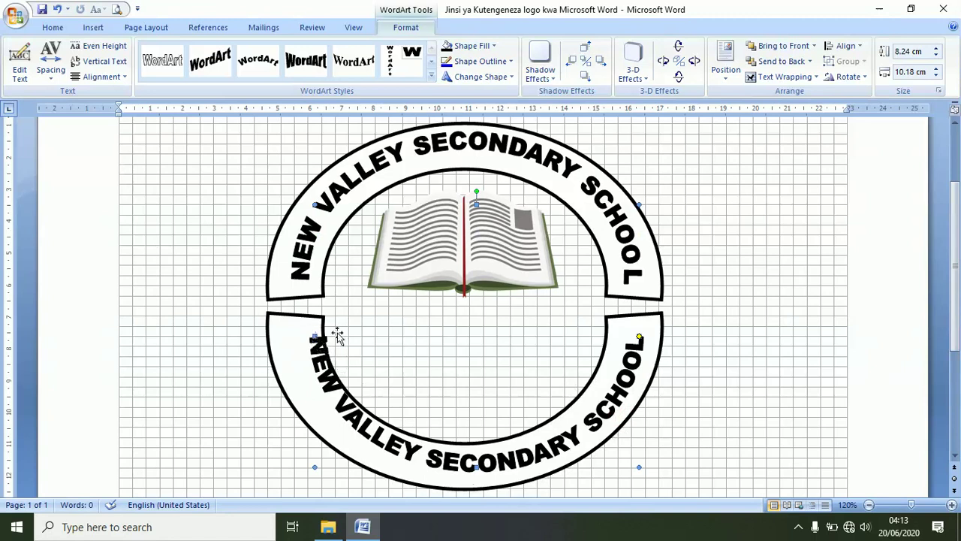
pyautogui.moveTo(314, 334); pyautogui.dragTo(293, 335)
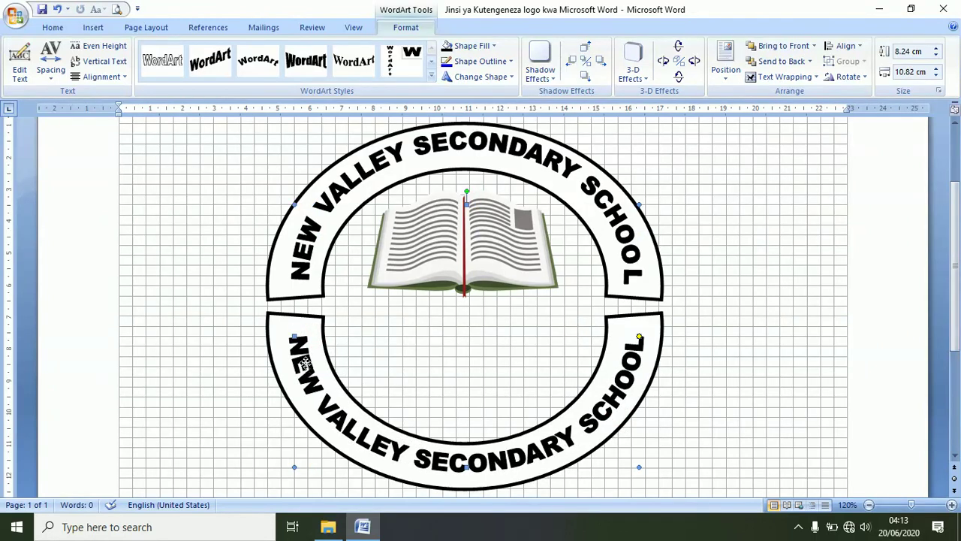
pyautogui.click(305, 363)
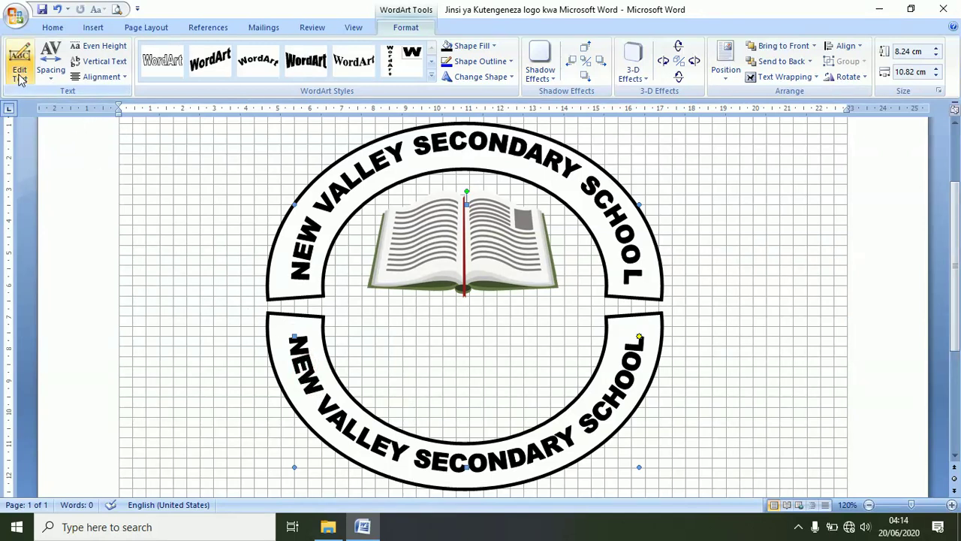
# Replace the lower arched text with 'Education Brightens Your Future'.
pyautogui.click(20, 79)
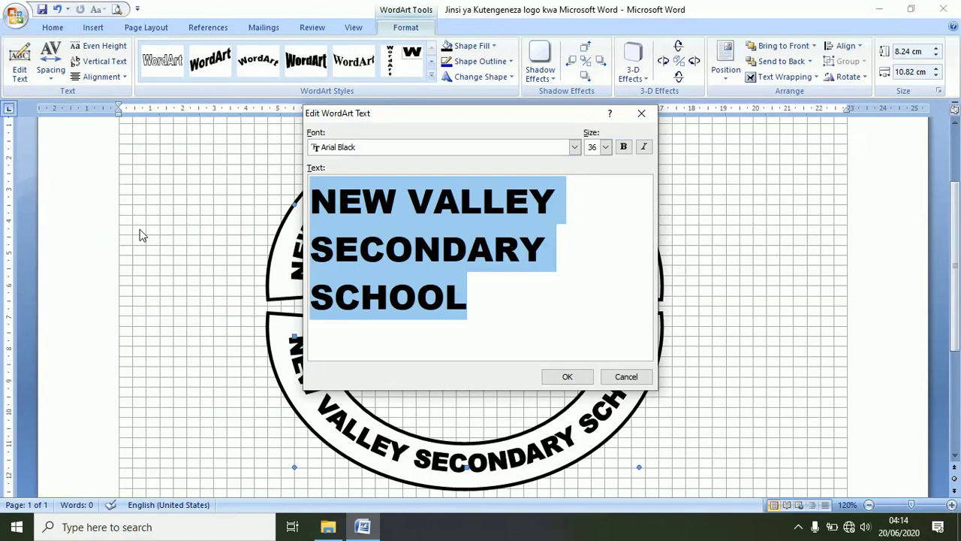
pyautogui.press('Delete')
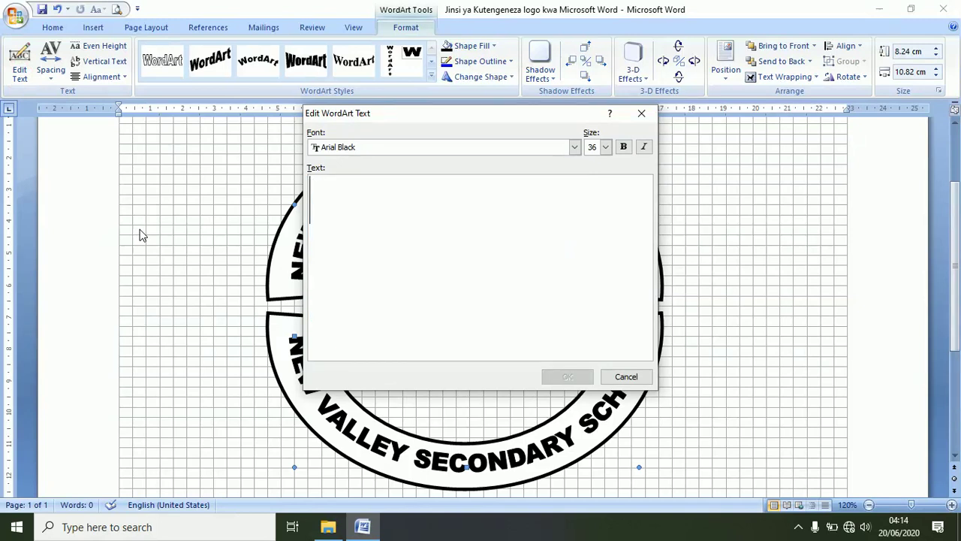
pyautogui.write('Education Brightens ')
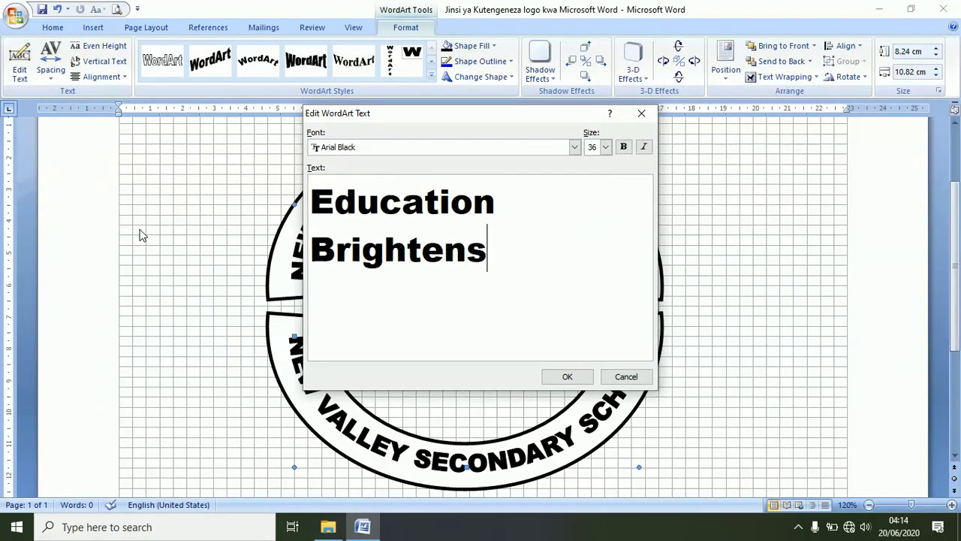
pyautogui.write('Your Future')
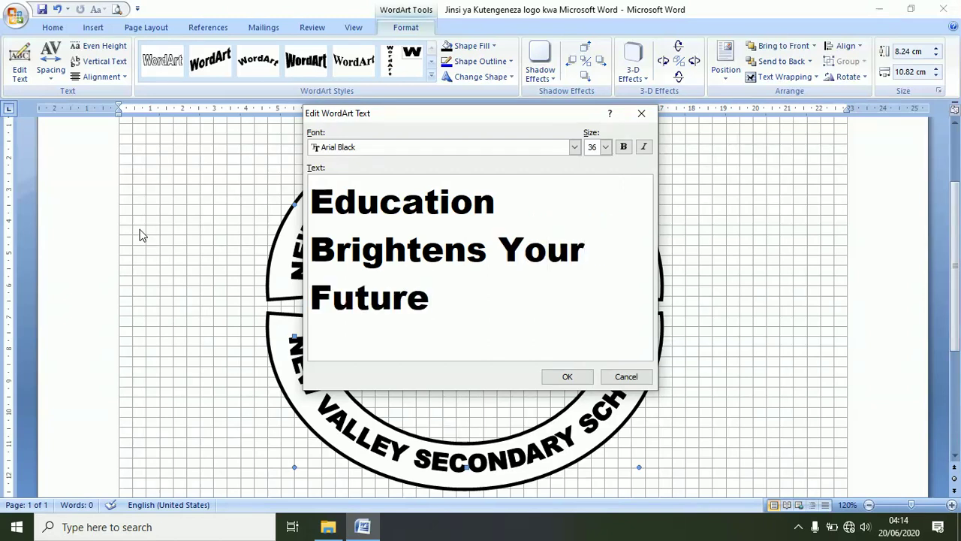
pyautogui.click(567, 376)
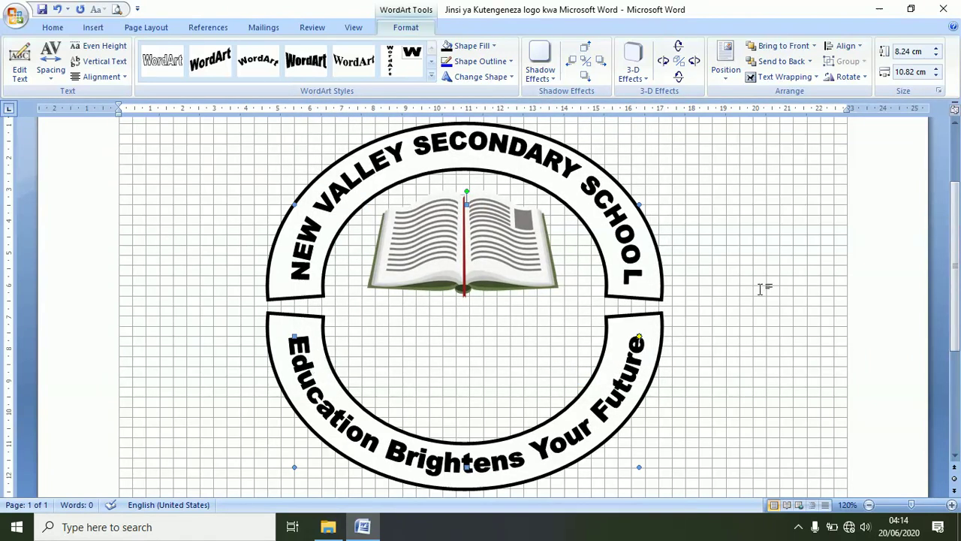
pyautogui.click(783, 281)
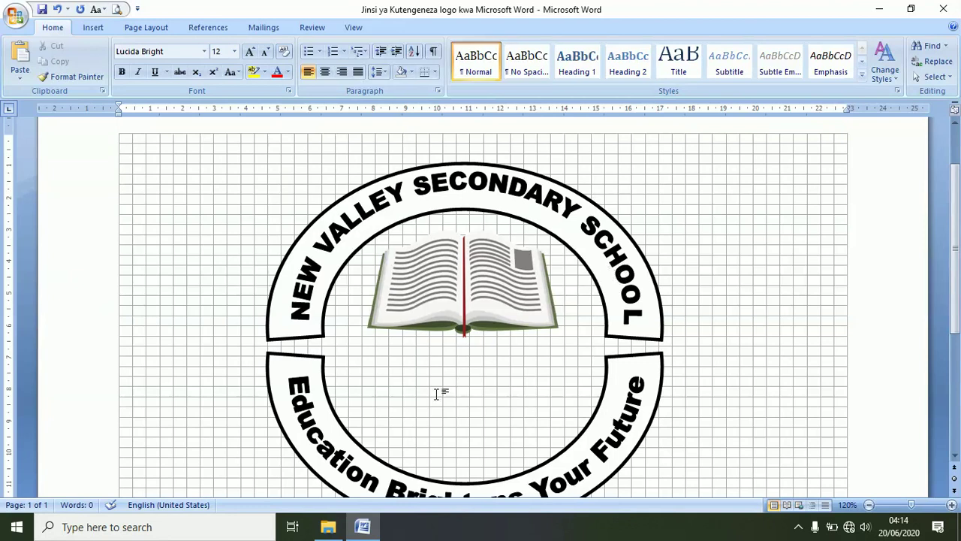
# Draw a straight line across the ring's middle gap.
pyautogui.click(92, 27)
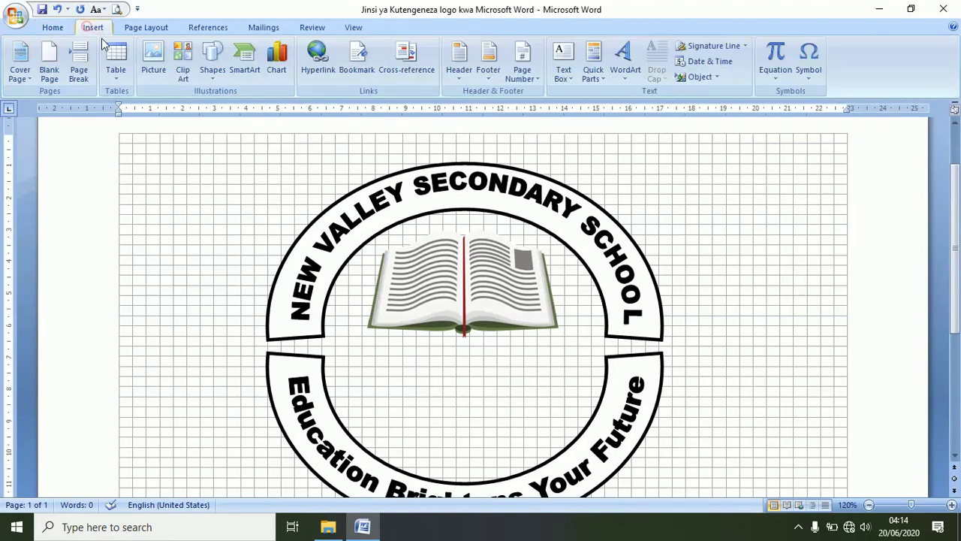
pyautogui.click(212, 60)
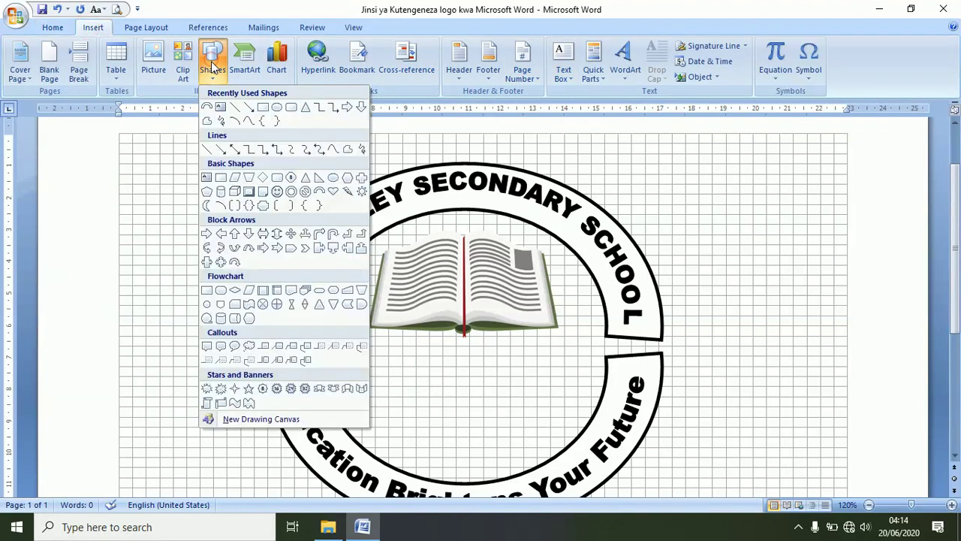
pyautogui.click(233, 106)
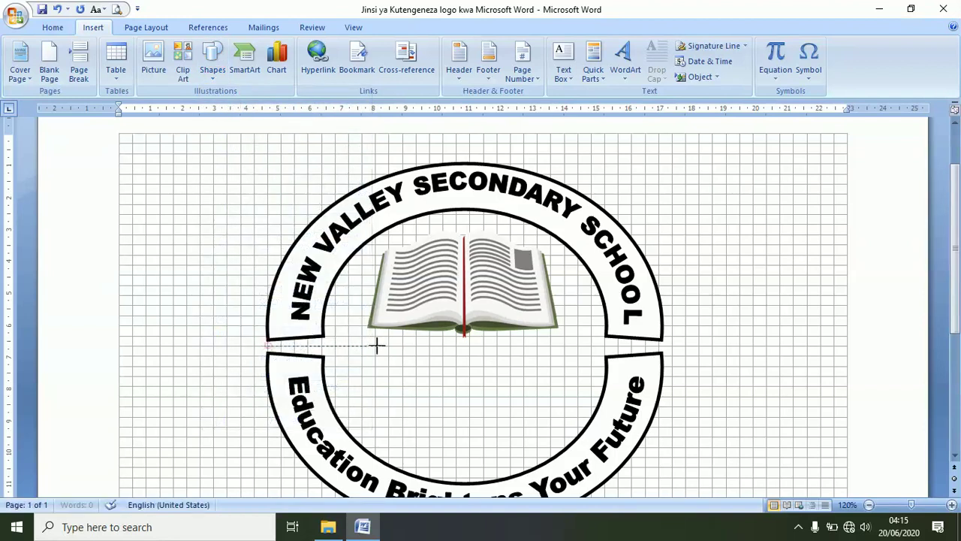
pyautogui.moveTo(615, 346); pyautogui.dragTo(659, 346)
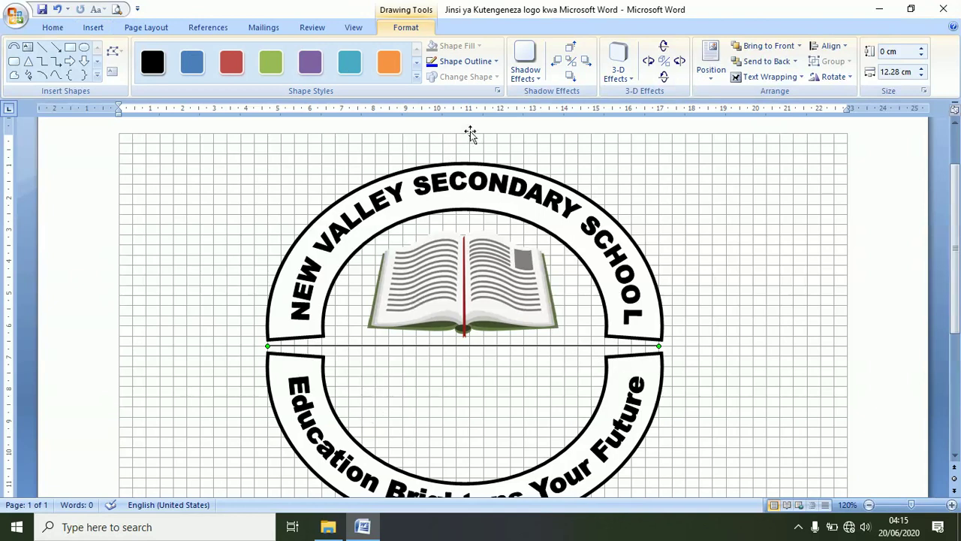
# Thicken the divider line to a bold 4½ pt weight.
pyautogui.click(496, 61)
pyautogui.moveTo(463, 227)
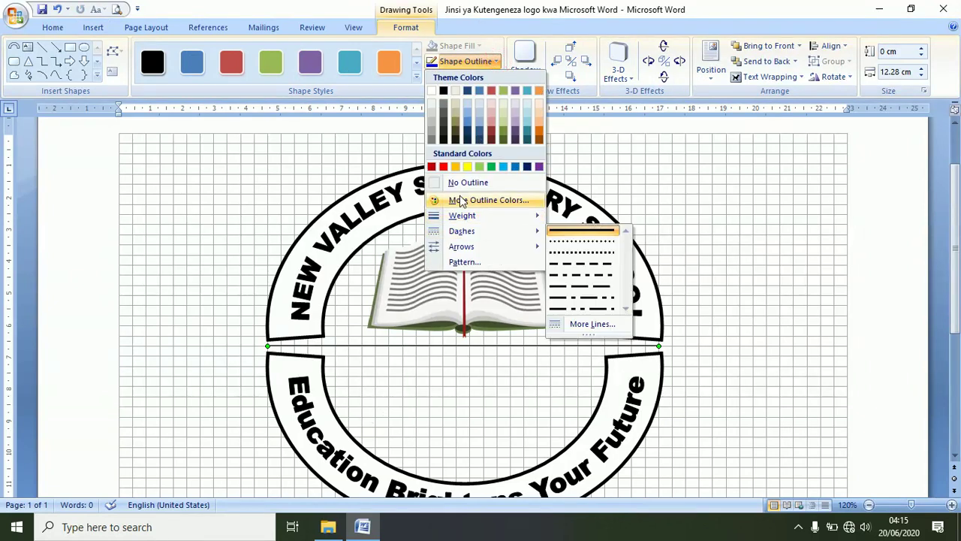
pyautogui.click(497, 61)
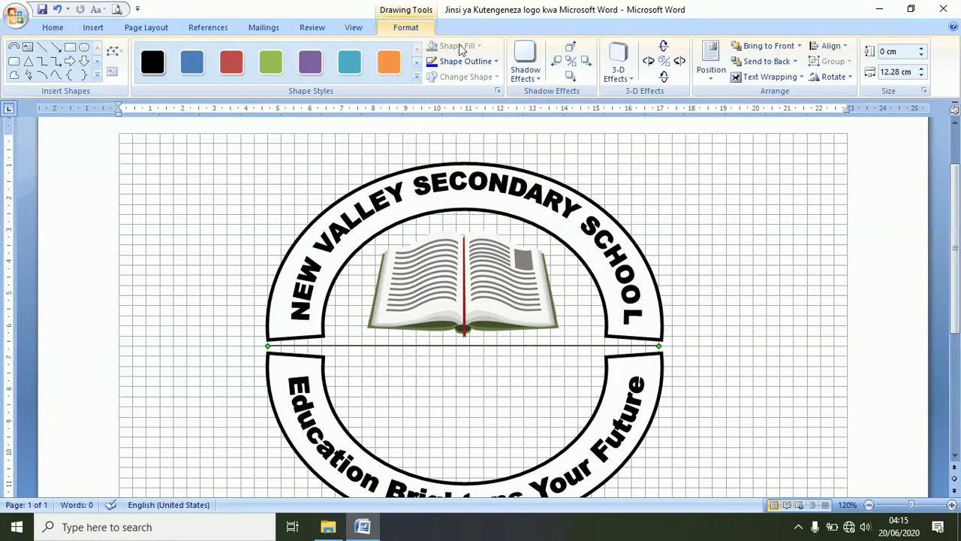
pyautogui.click(497, 61)
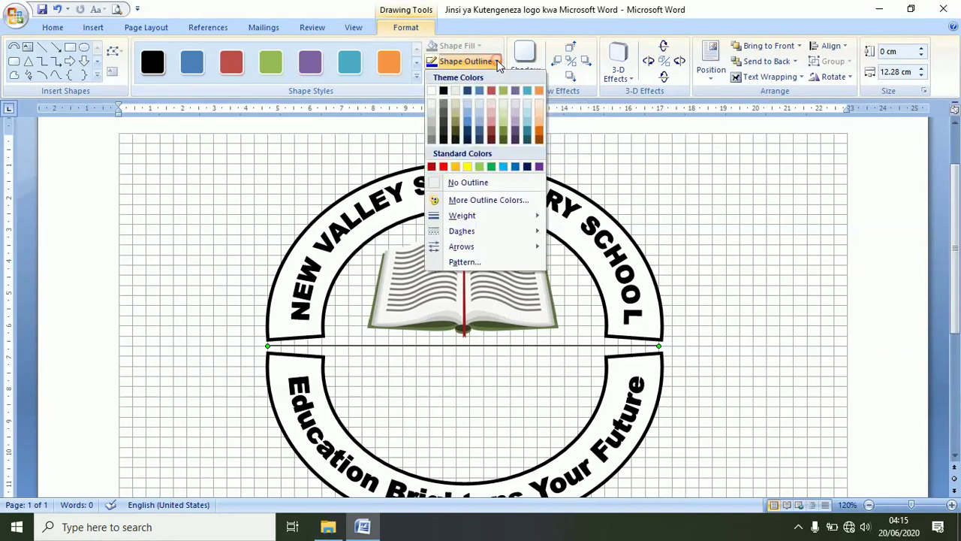
pyautogui.moveTo(471, 218)
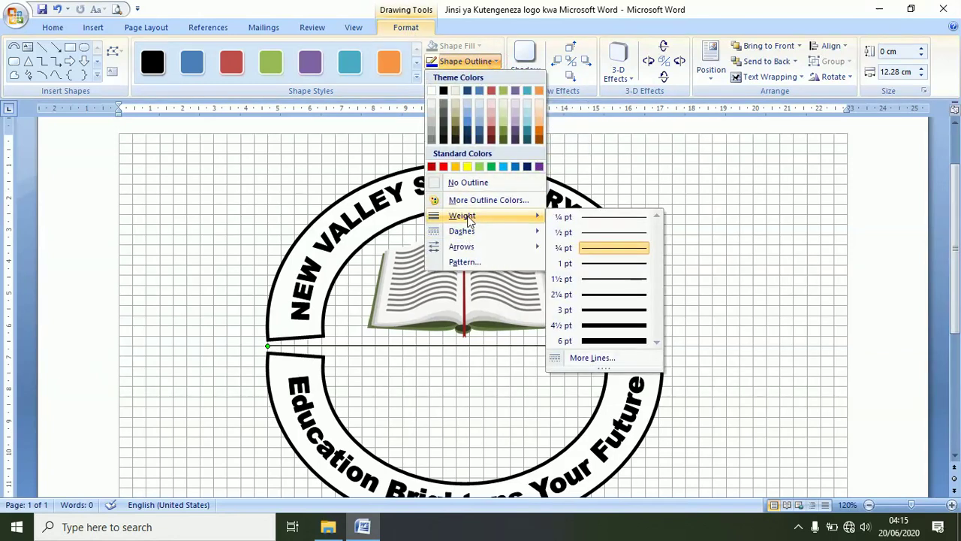
pyautogui.click(615, 339)
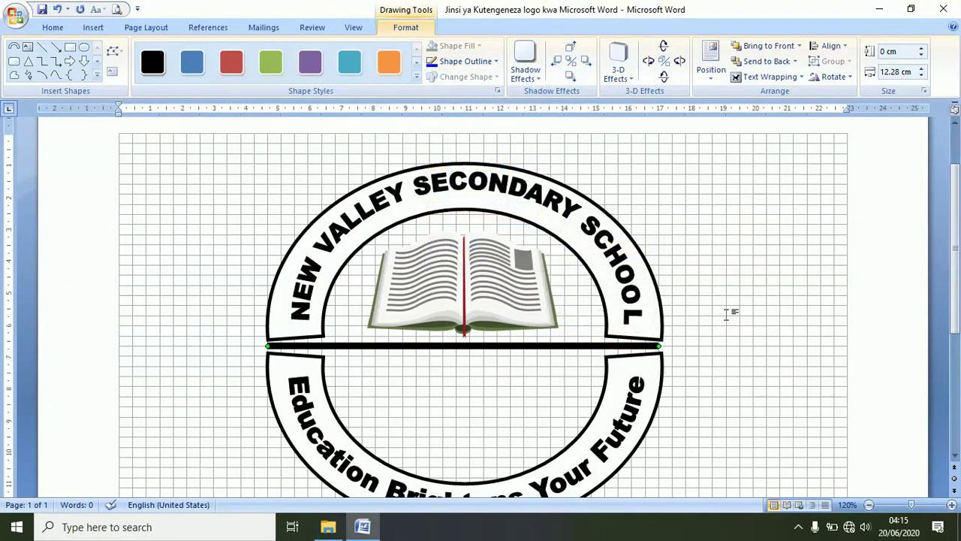
pyautogui.click(727, 314)
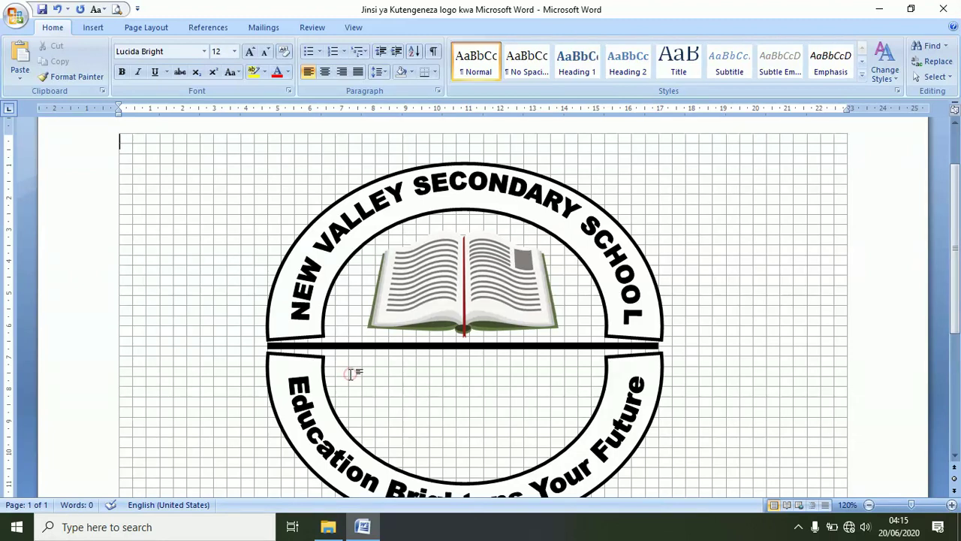
# Insert the hoe picture and shrink it.
pyautogui.click(93, 27)
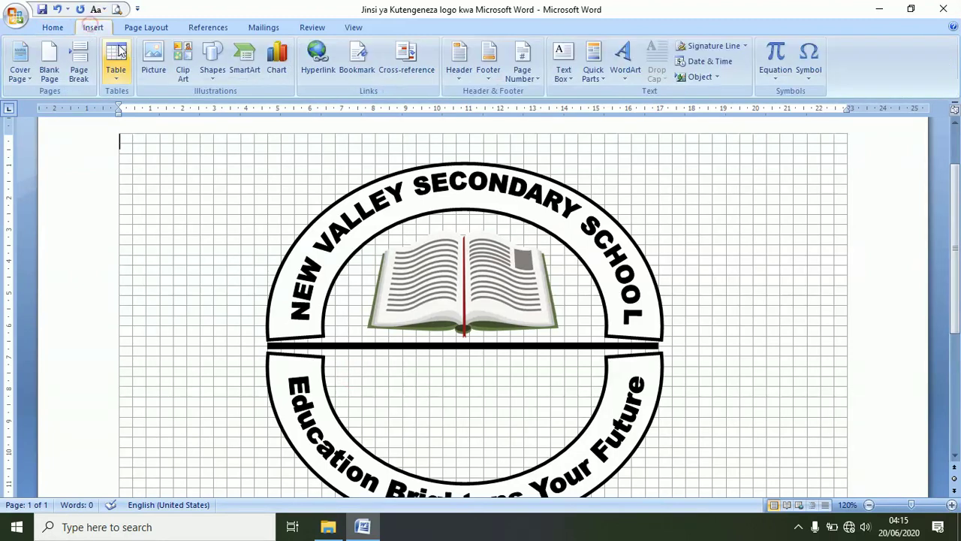
pyautogui.click(153, 54)
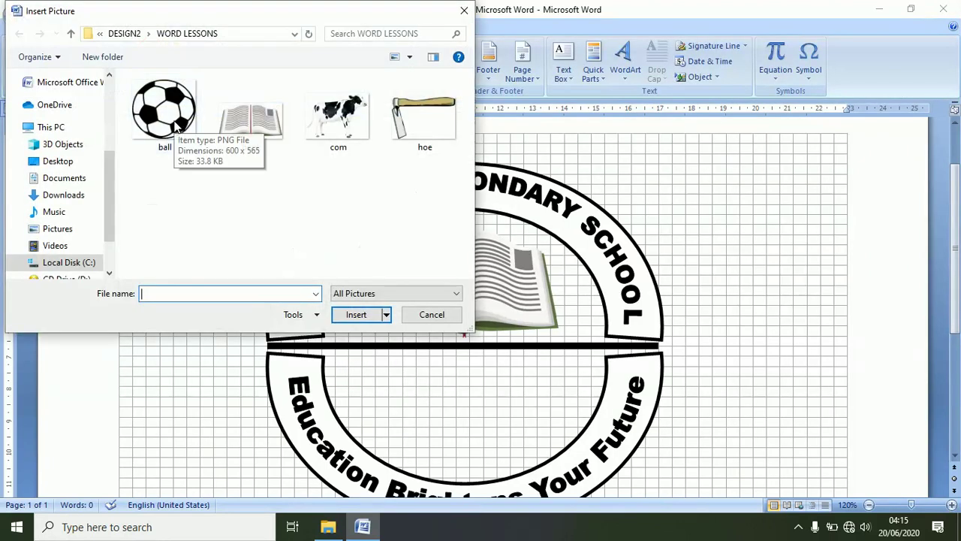
pyautogui.click(418, 126)
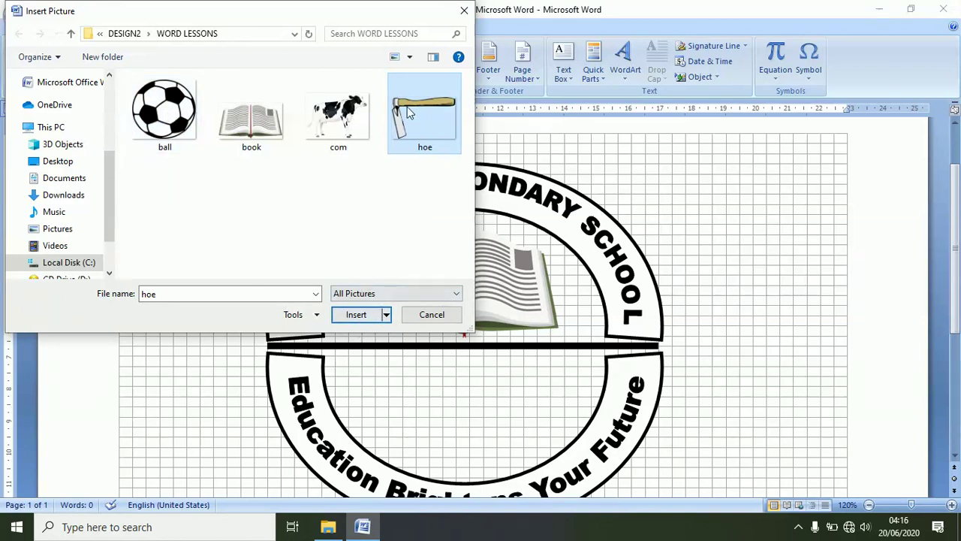
pyautogui.click(352, 314)
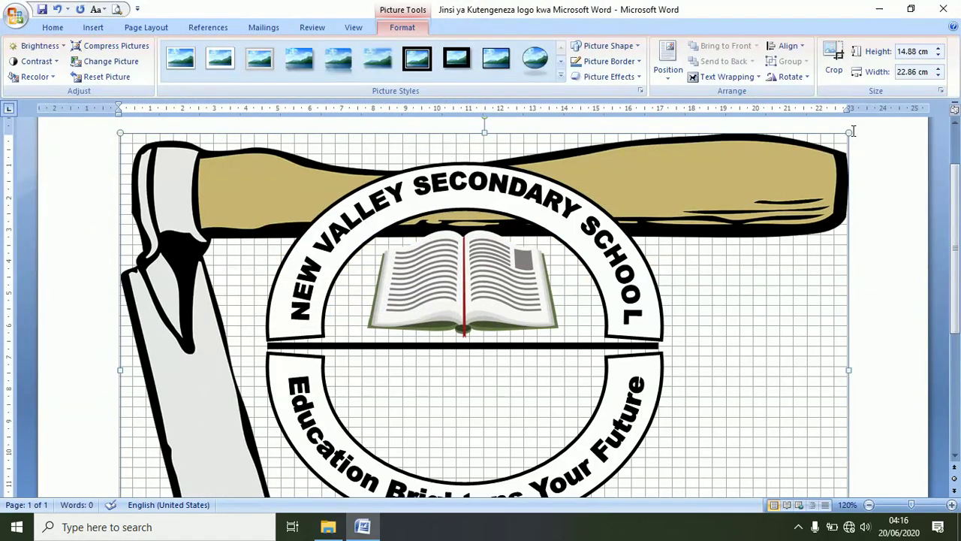
pyautogui.moveTo(849, 133); pyautogui.dragTo(320, 448)
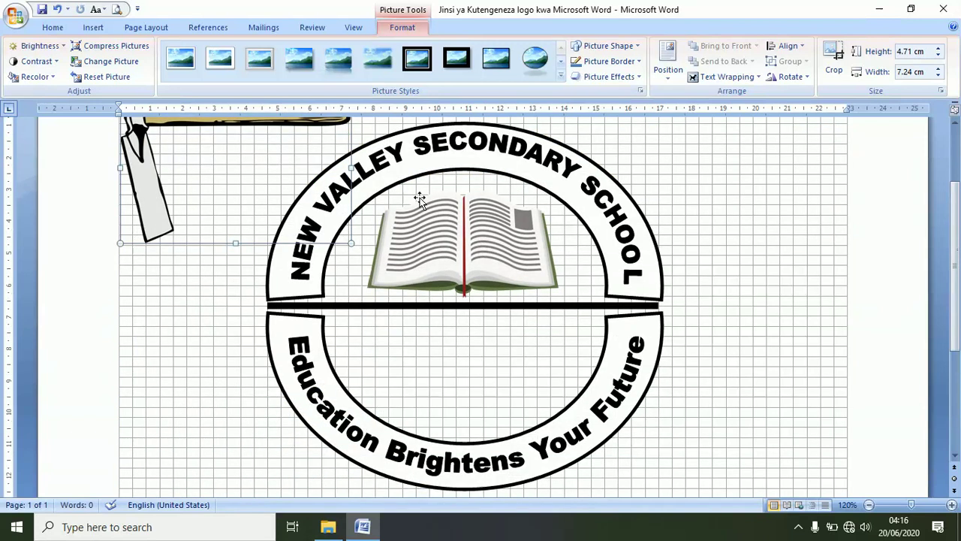
pyautogui.scroll(1, 320, 175)
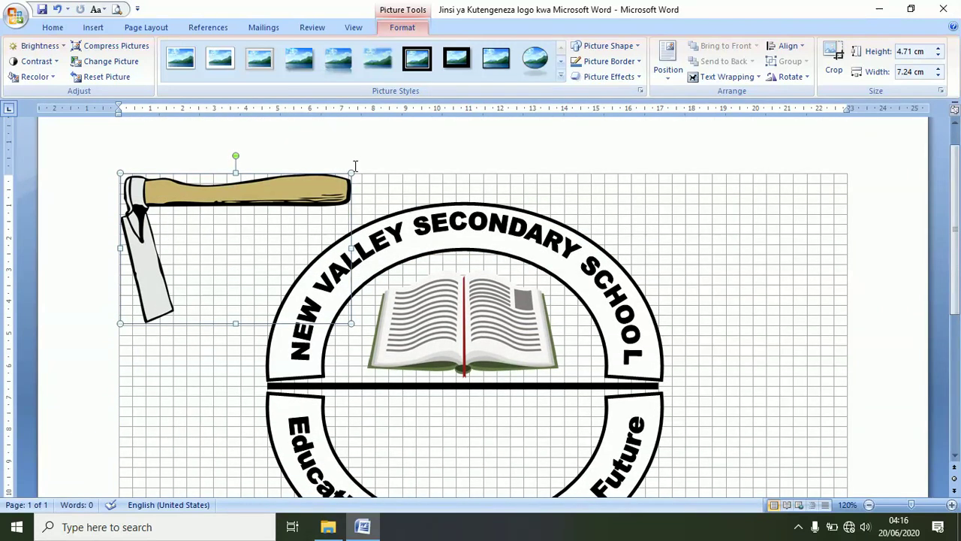
pyautogui.moveTo(351, 172); pyautogui.dragTo(250, 240)
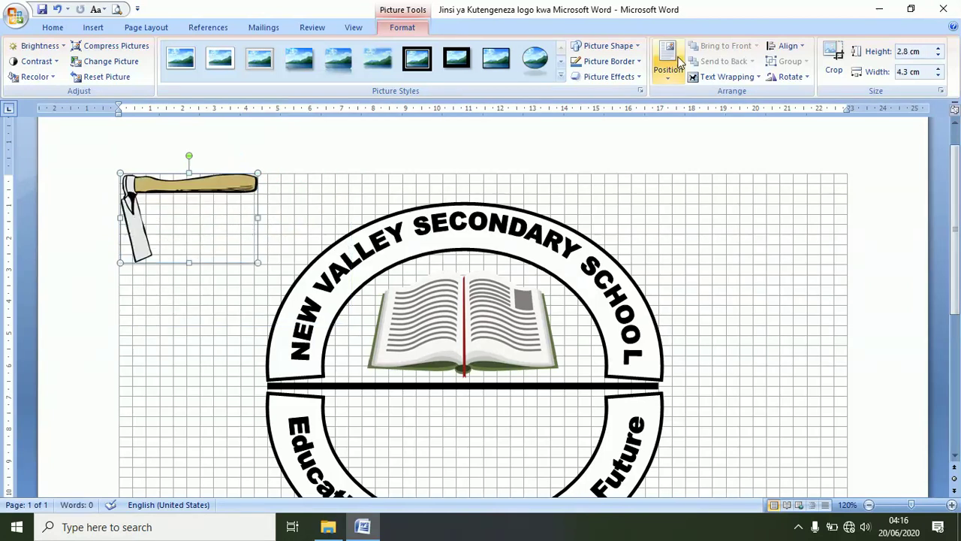
# Float the hoe in front of text, tilted and sized 1.68 × 2.56 cm inside the badge's lower half.
pyautogui.click(724, 77)
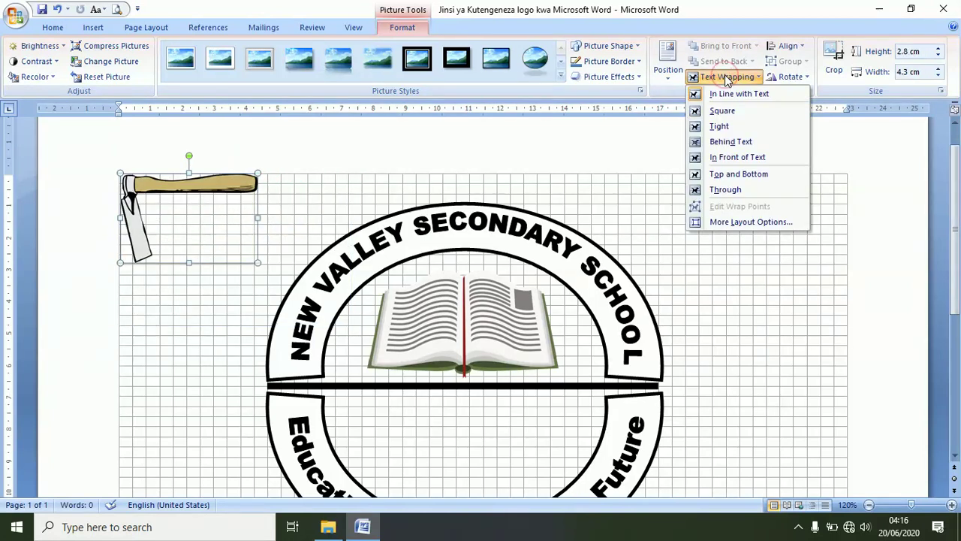
pyautogui.click(723, 159)
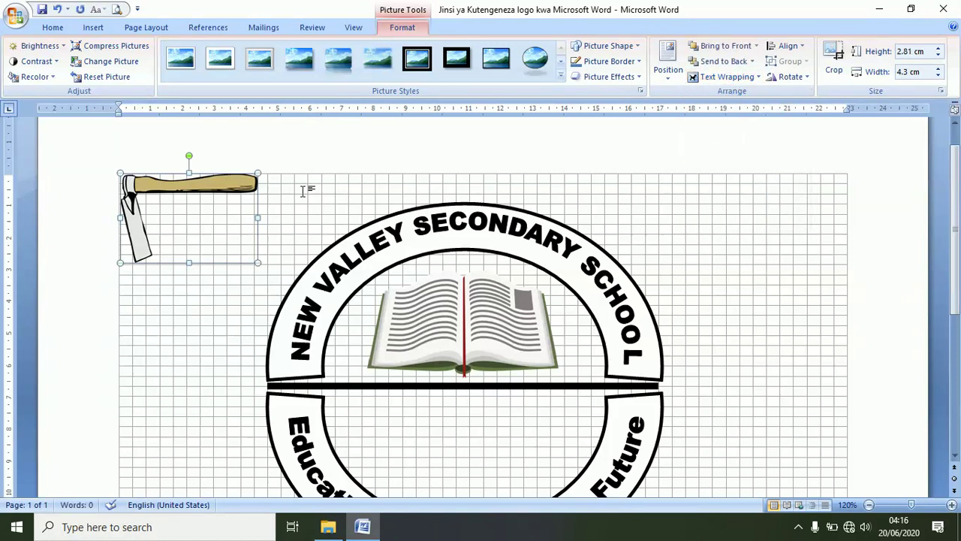
pyautogui.moveTo(255, 188); pyautogui.dragTo(485, 421)
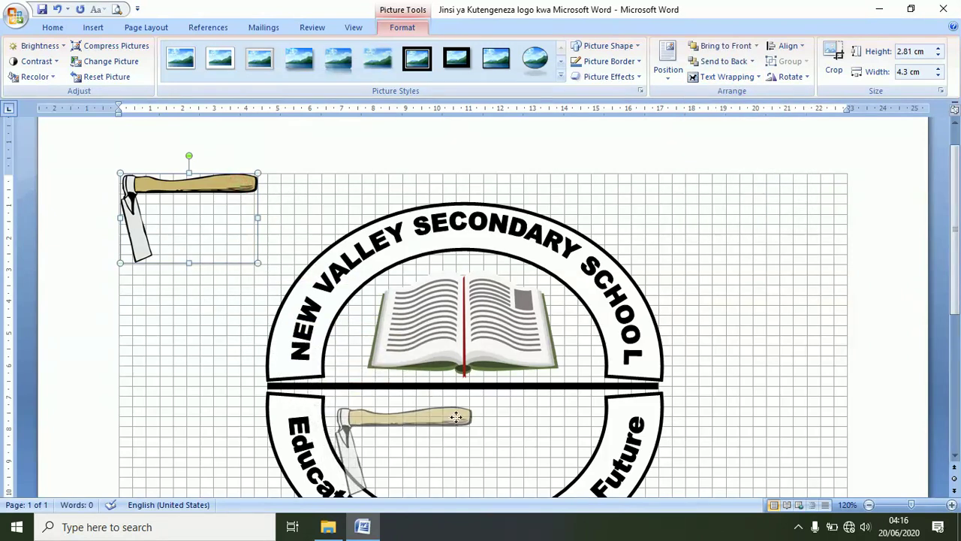
pyautogui.scroll(-2, 569, 396)
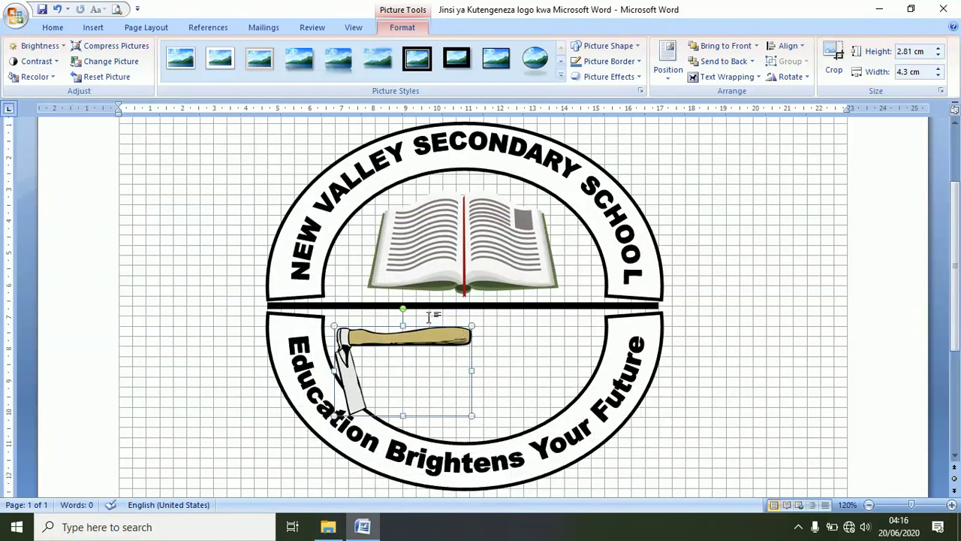
pyautogui.moveTo(402, 308); pyautogui.dragTo(361, 288)
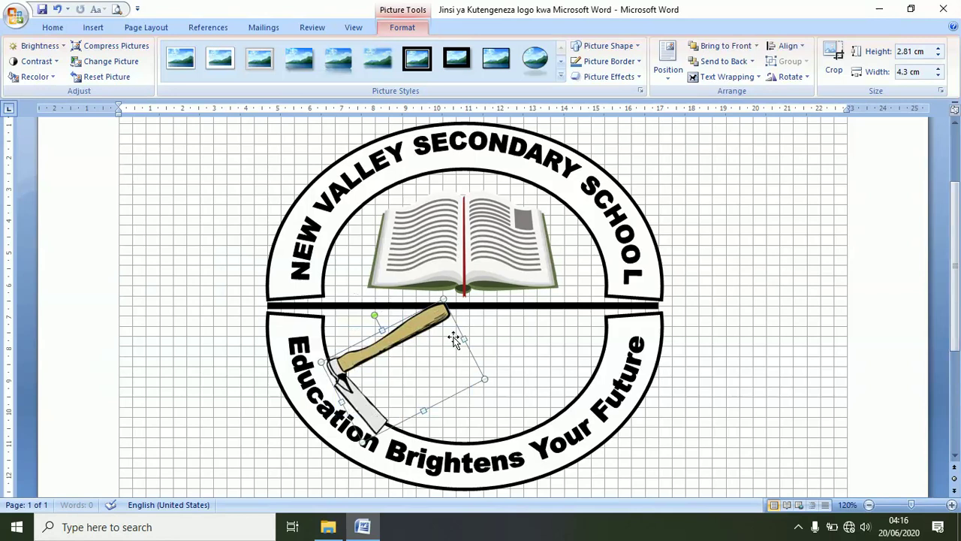
pyautogui.moveTo(485, 377); pyautogui.dragTo(419, 372)
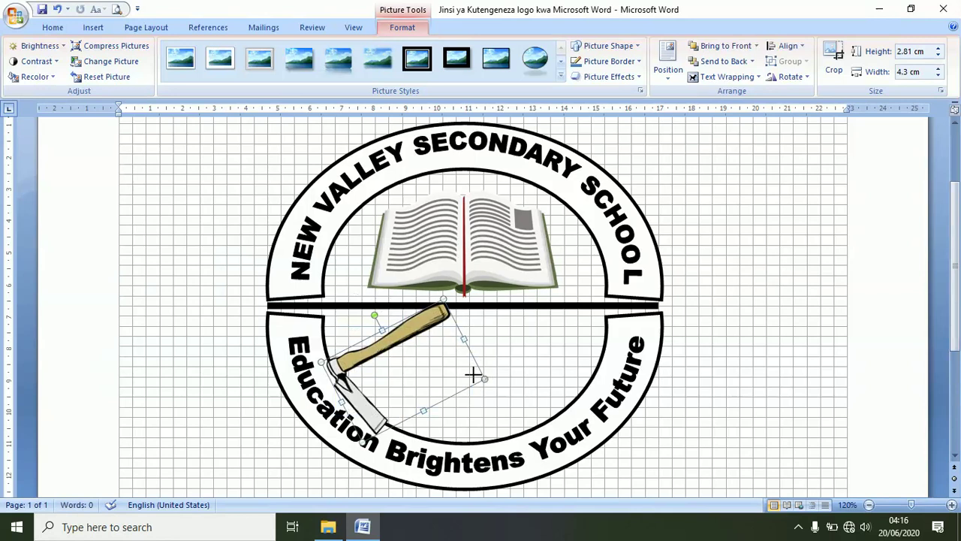
pyautogui.moveTo(374, 350); pyautogui.dragTo(400, 351)
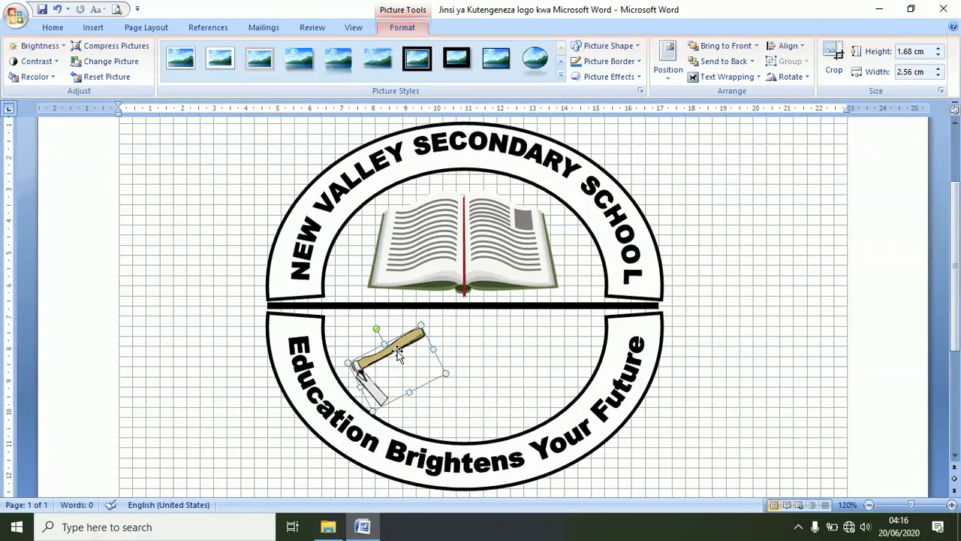
# Recolor the hoe picture to black and white.
pyautogui.click(54, 78)
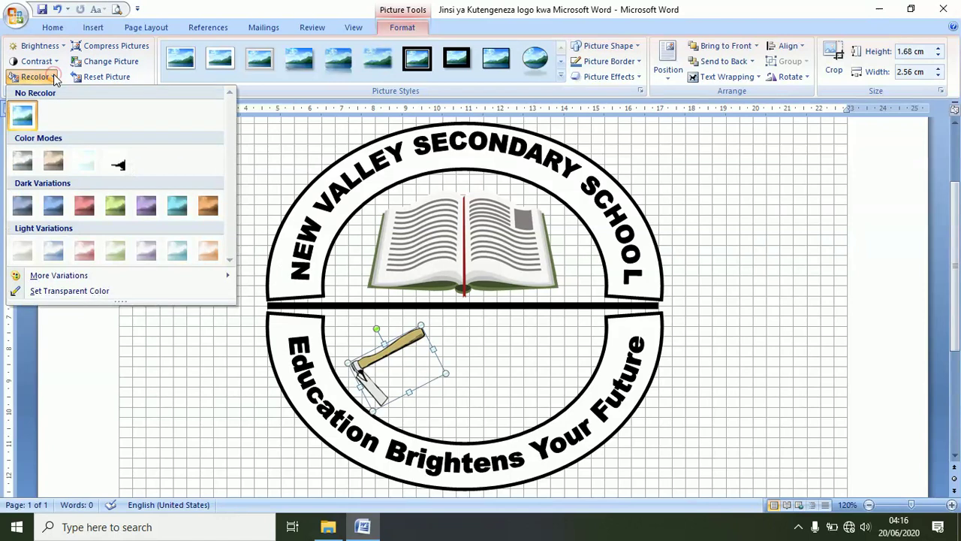
pyautogui.click(117, 167)
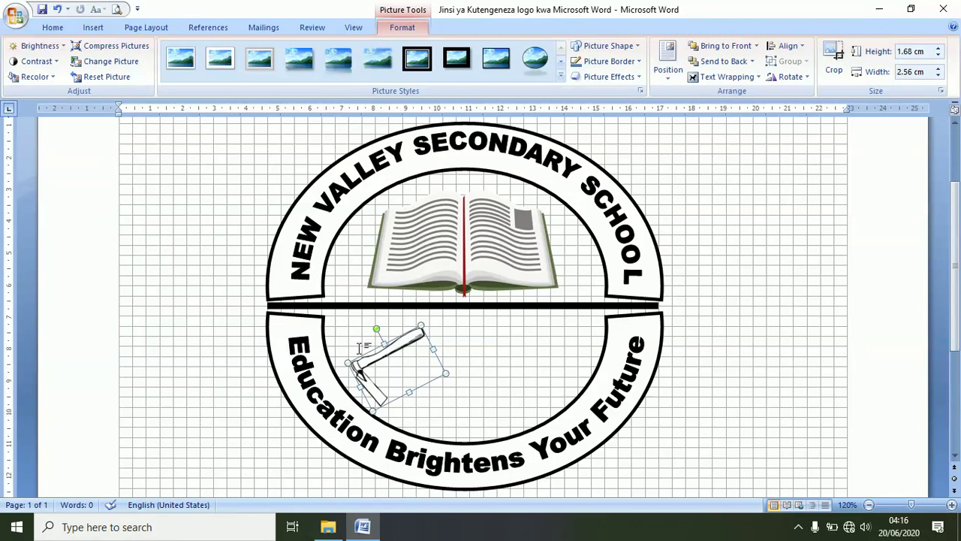
pyautogui.click(840, 310)
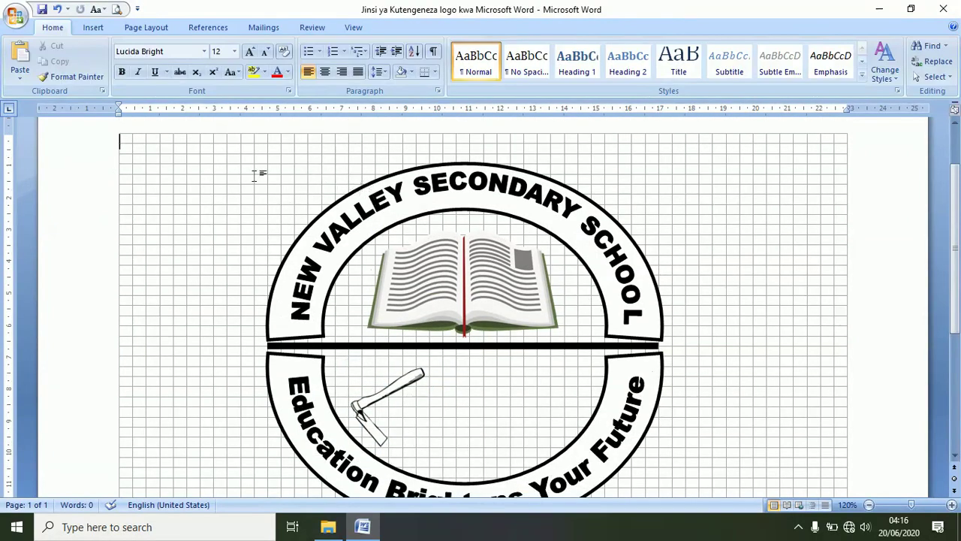
# Insert the ball picture and shrink it to about 4 cm wide.
pyautogui.click(90, 28)
pyautogui.click(155, 60)
pyautogui.click(162, 104)
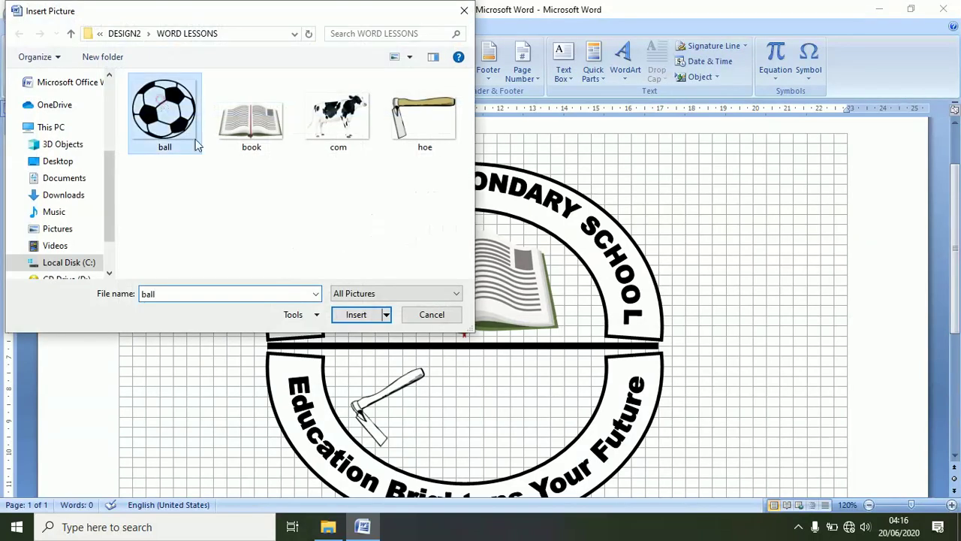
pyautogui.click(357, 314)
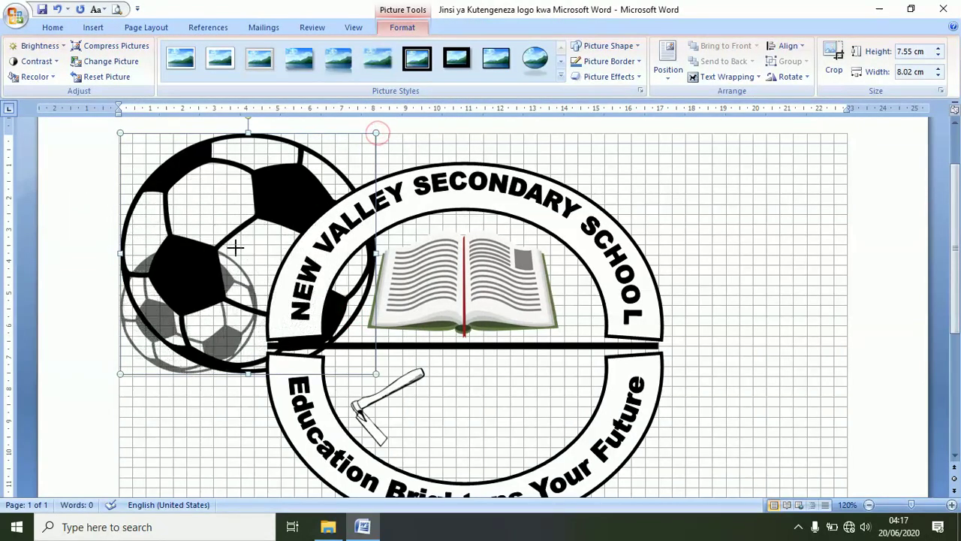
pyautogui.moveTo(378, 133); pyautogui.dragTo(234, 251)
# Set the ball behind text, sized 2.78 × 2.93 cm, and nudge it beside the hoe.
pyautogui.click(734, 76)
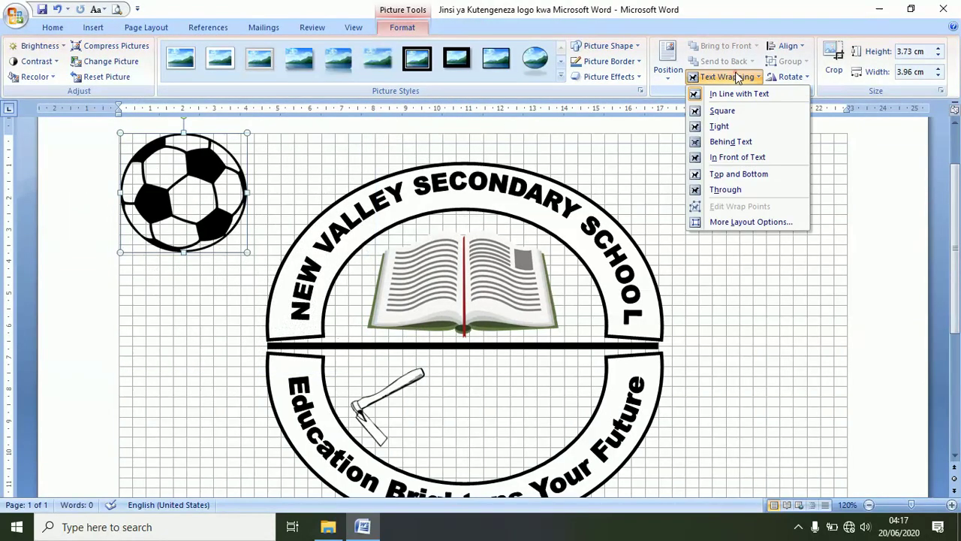
pyautogui.click(739, 143)
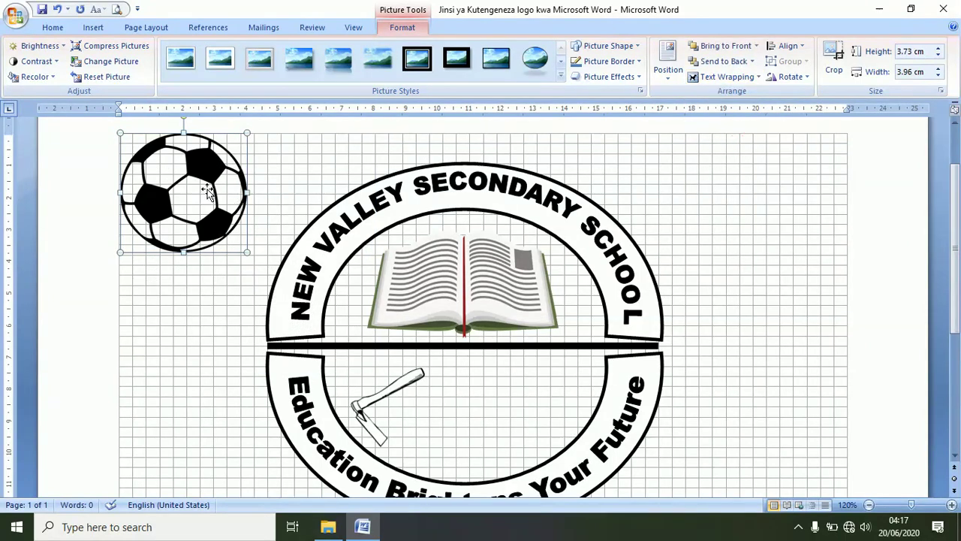
pyautogui.moveTo(197, 187); pyautogui.dragTo(520, 395)
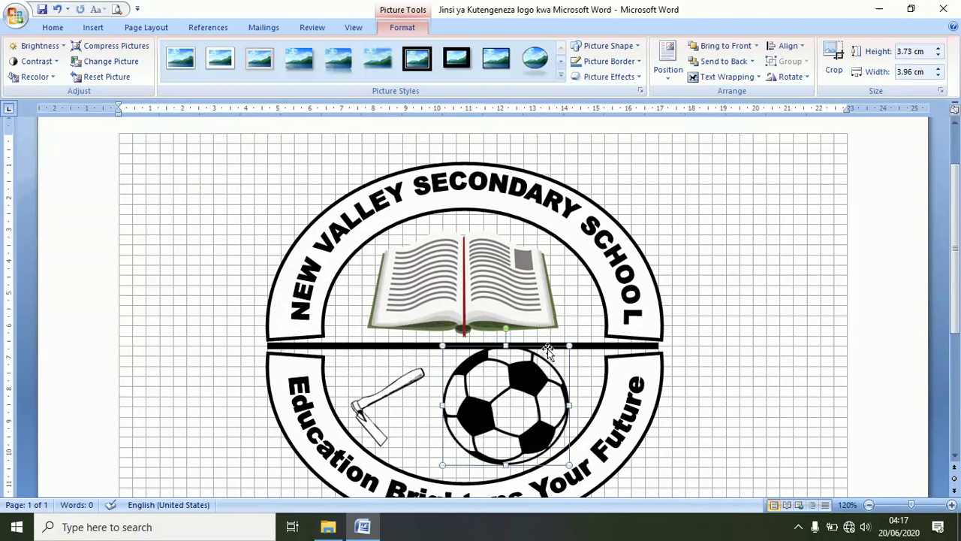
pyautogui.moveTo(569, 344)
pyautogui.mouseDown()
pyautogui.moveTo(523, 386)
pyautogui.moveTo(523, 375)
pyautogui.mouseUp()
pyautogui.press('Down')
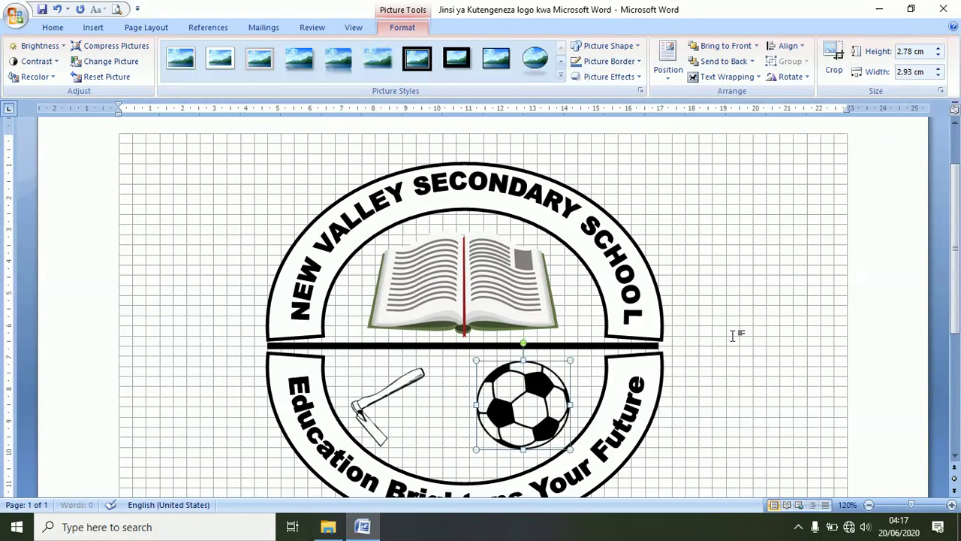
pyautogui.press('Right')
pyautogui.press('Down')
pyautogui.press('Right')
pyautogui.press('Right')
pyautogui.press('Left')
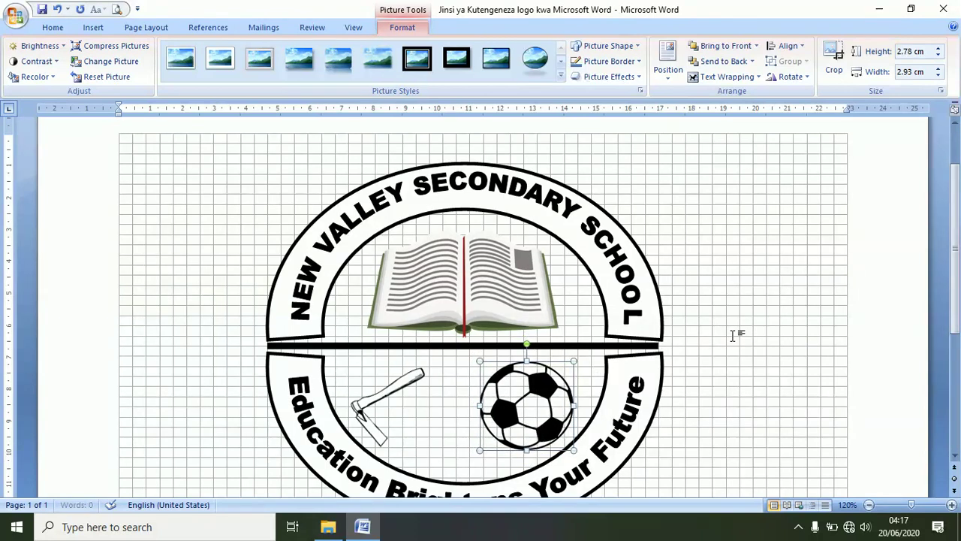
pyautogui.scroll(-1, 734, 336)
pyautogui.click(420, 330)
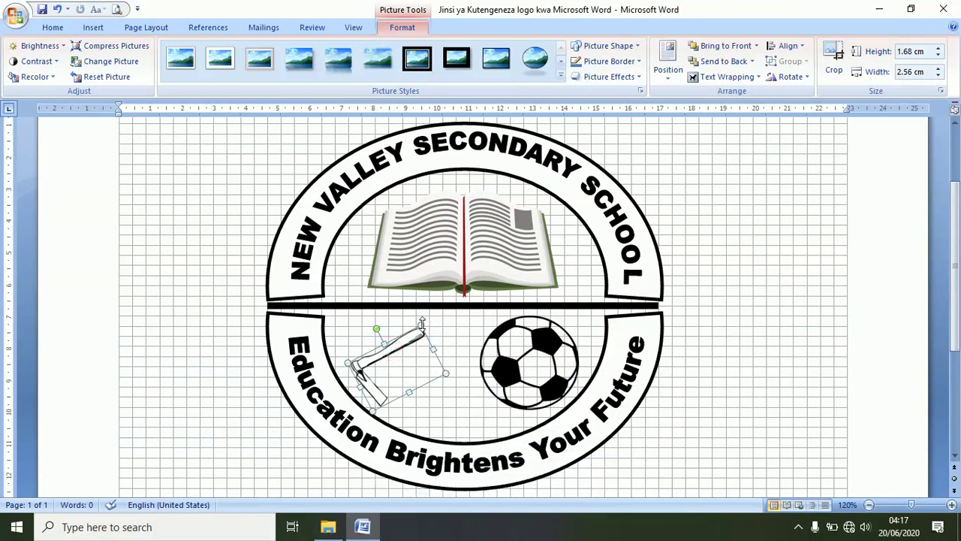
# Shift the hoe up and right toward the football, undoing two stray adjustments.
pyautogui.moveTo(422, 323); pyautogui.dragTo(429, 310)
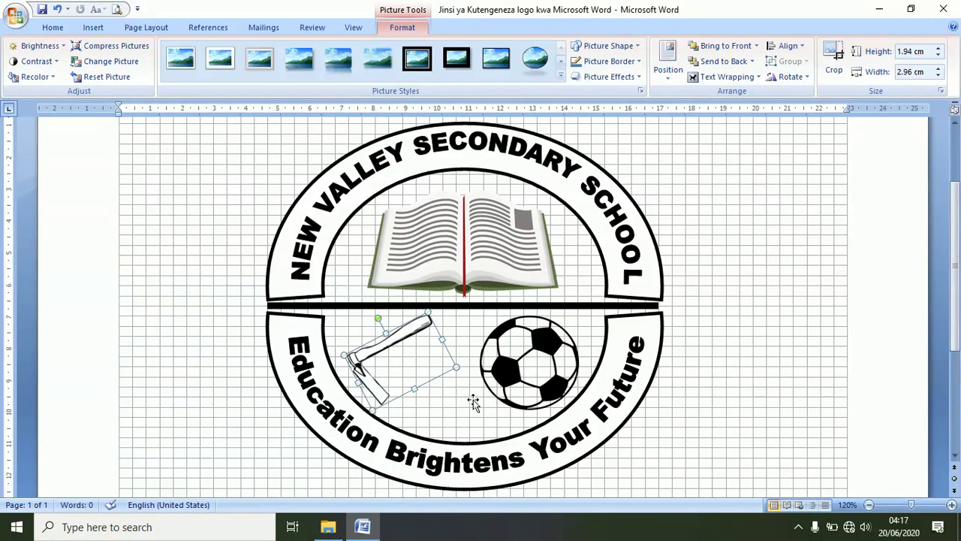
pyautogui.hotkey('ctrl', 'z')
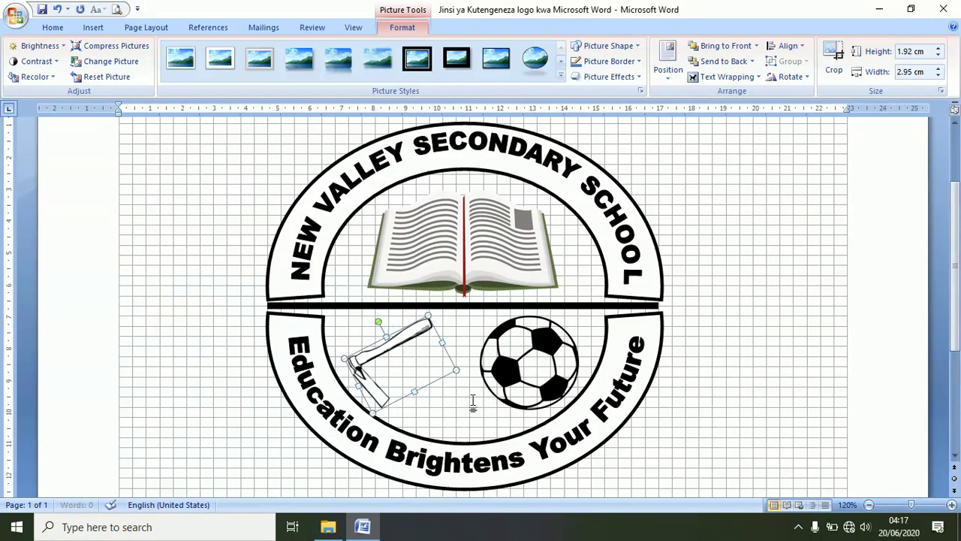
pyautogui.hotkey('ctrl', 'z')
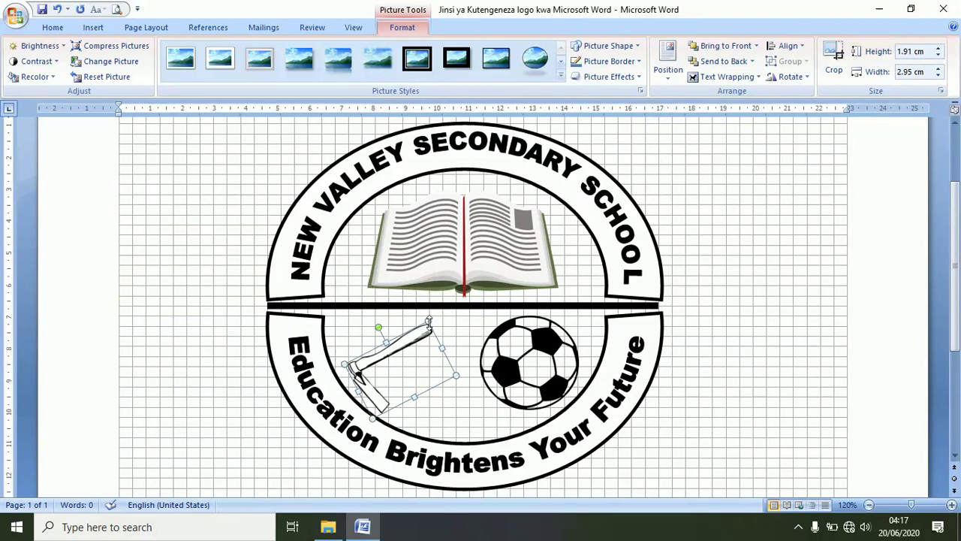
pyautogui.moveTo(427, 321); pyautogui.dragTo(432, 314)
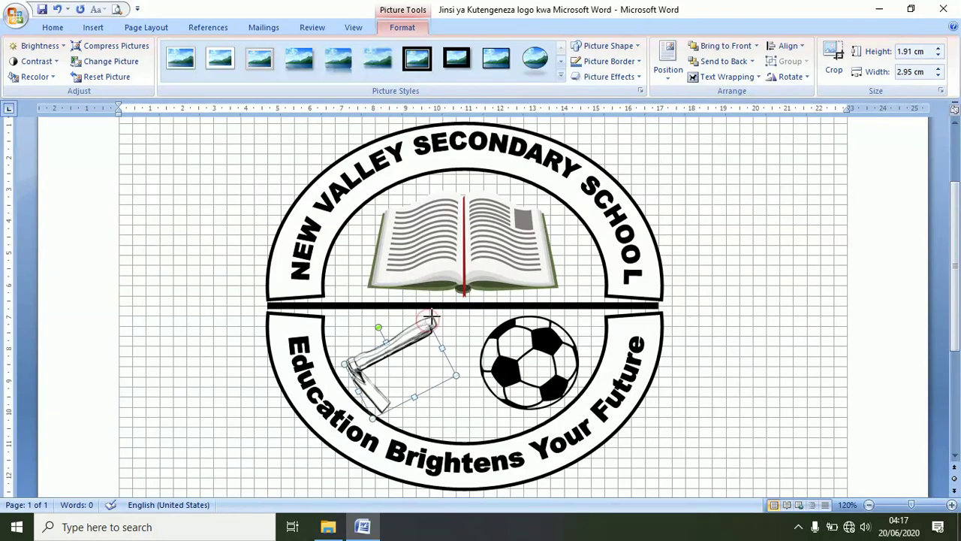
# Deselect the hoe and save the logo document.
pyautogui.click(786, 320)
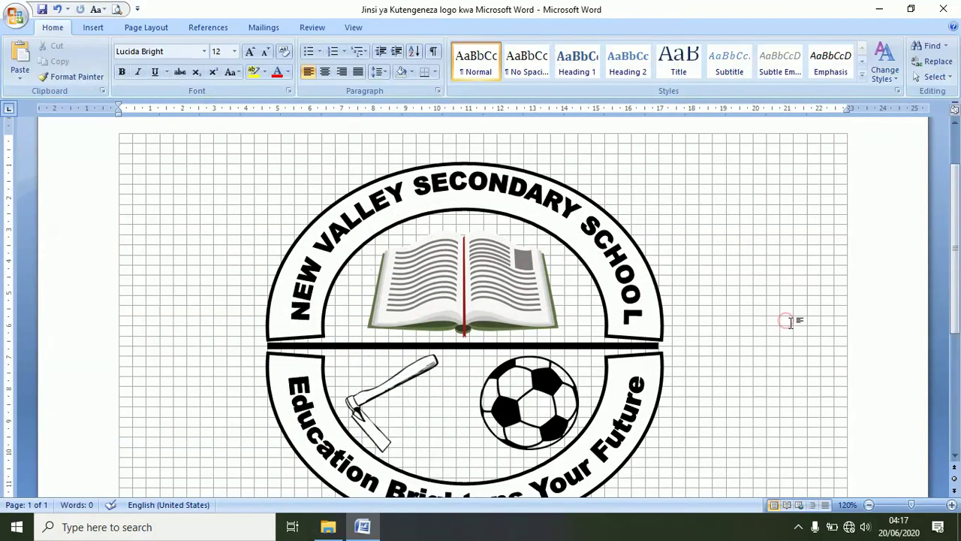
pyautogui.scroll(-2, 803, 327)
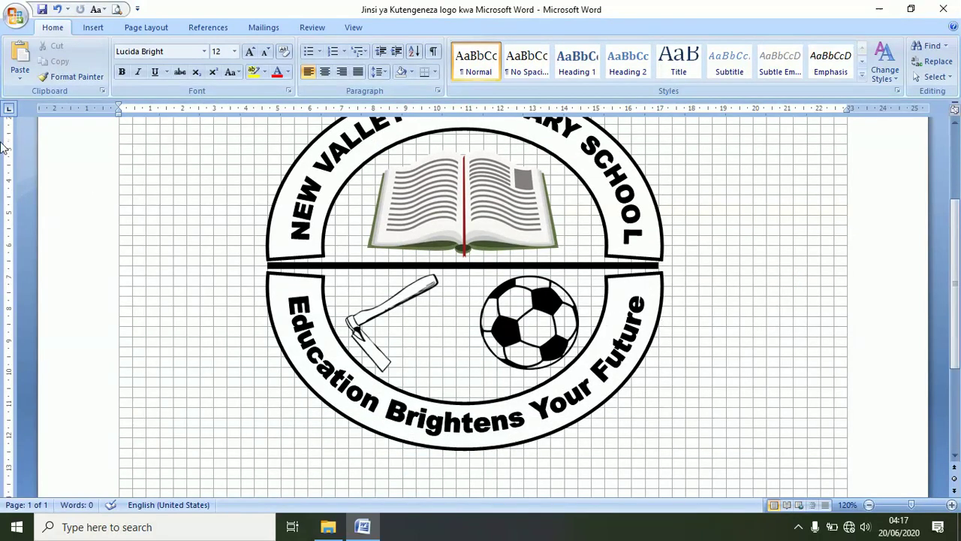
pyautogui.click(42, 9)
# Draw a Down Ribbon banner shape across the bottom of the badge.
pyautogui.click(96, 27)
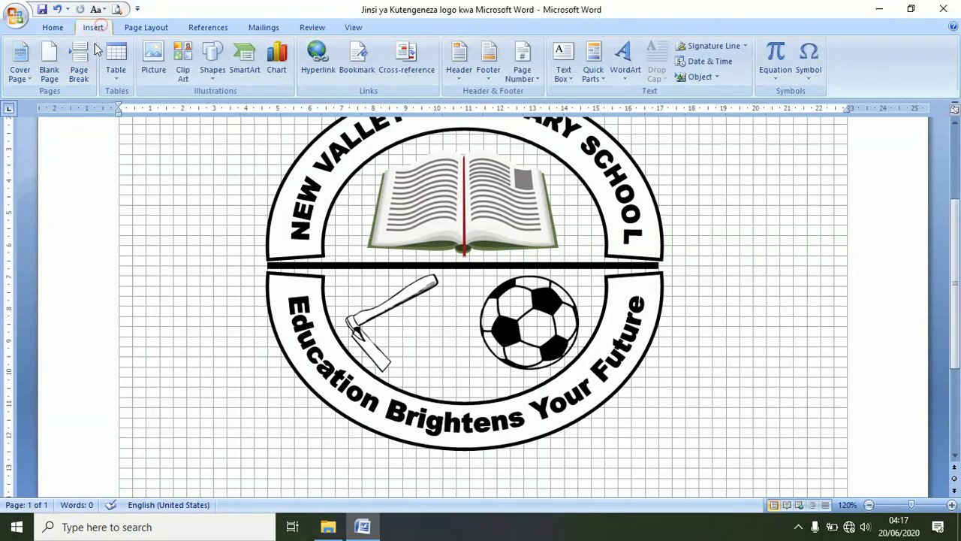
pyautogui.click(211, 64)
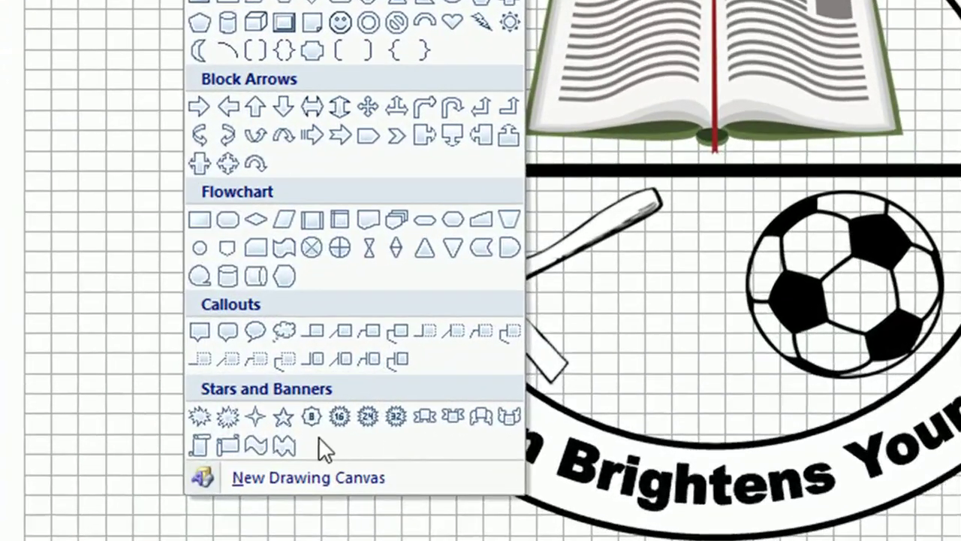
pyautogui.click(453, 415)
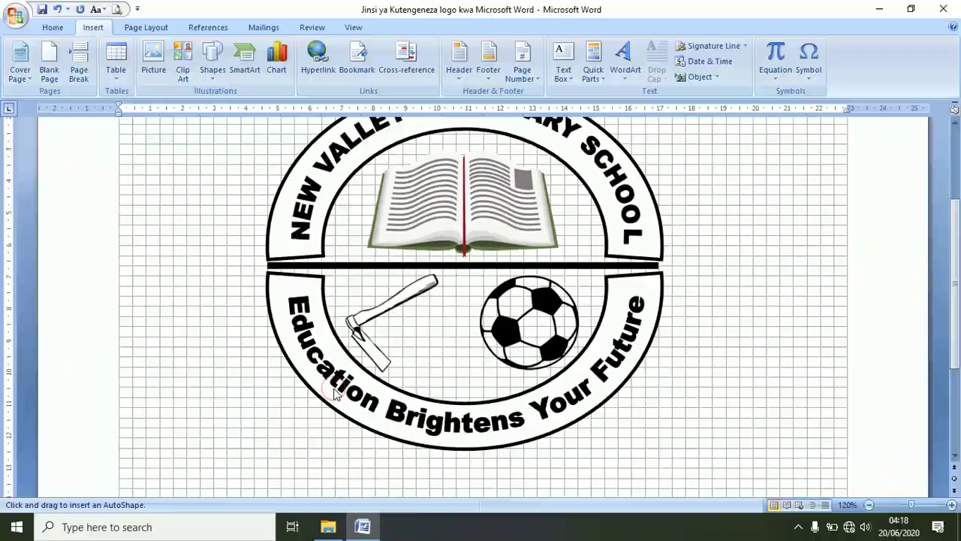
pyautogui.moveTo(265, 425); pyautogui.dragTo(662, 454)
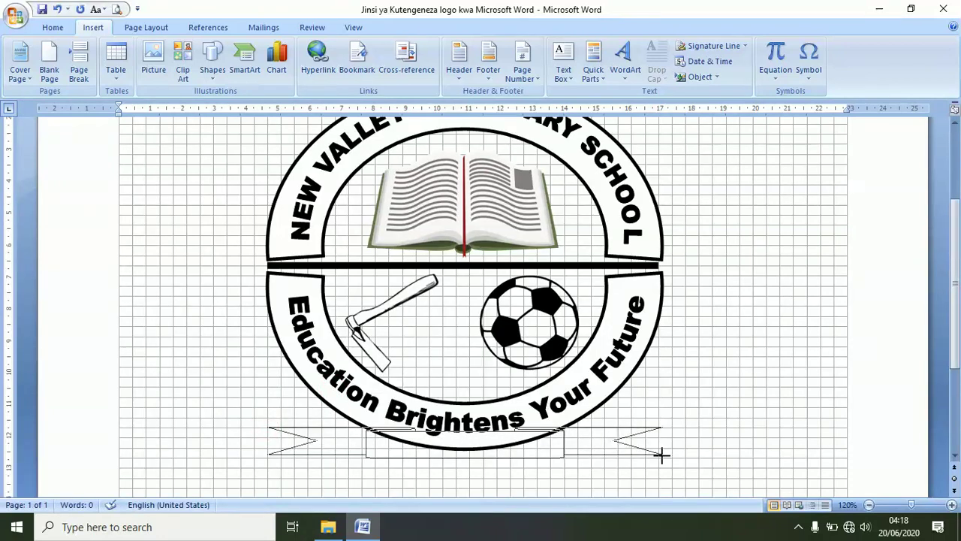
pyautogui.moveTo(662, 453); pyautogui.dragTo(662, 453)
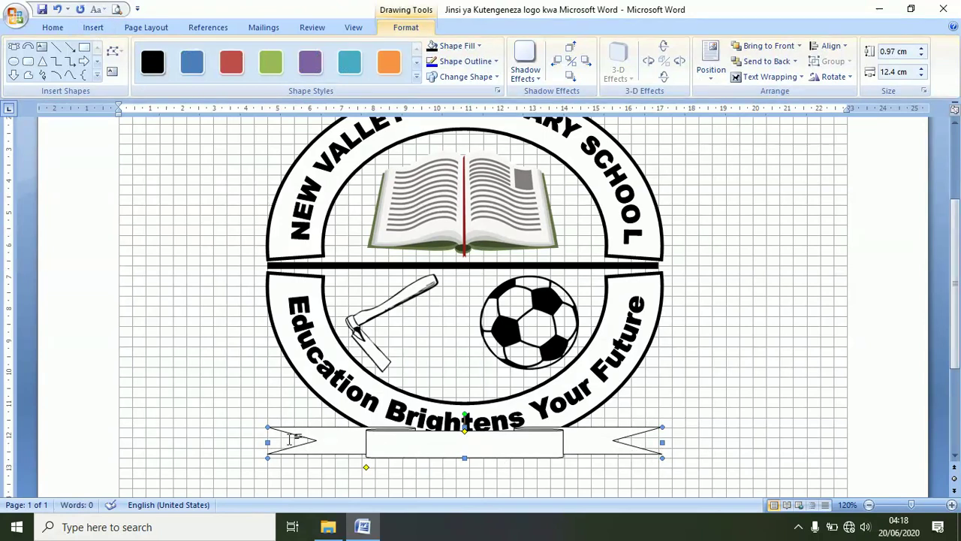
# Make the banner taller, deepen its folds, widen its centre panel and position it below the badge.
pyautogui.scroll(-2, 643, 467)
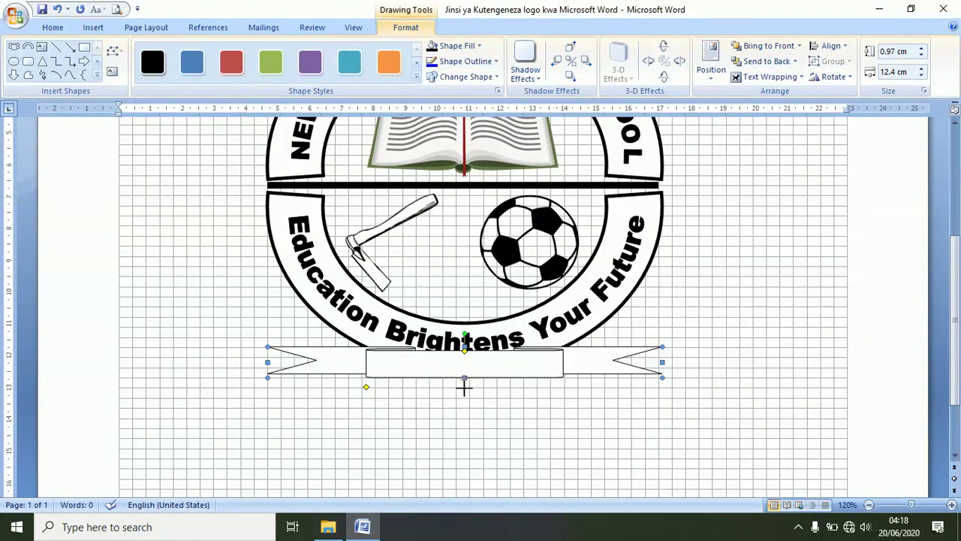
pyautogui.moveTo(464, 387); pyautogui.dragTo(465, 429)
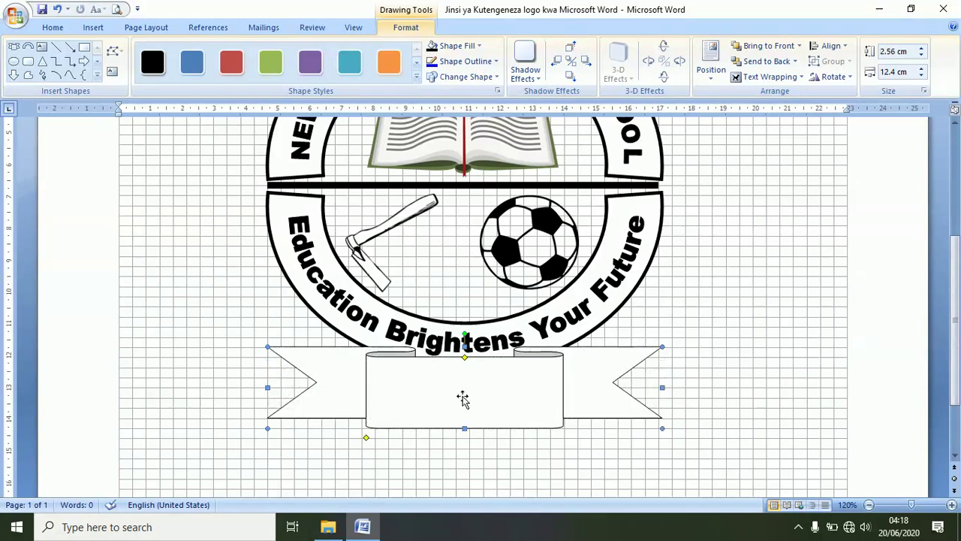
pyautogui.moveTo(463, 398); pyautogui.dragTo(462, 409)
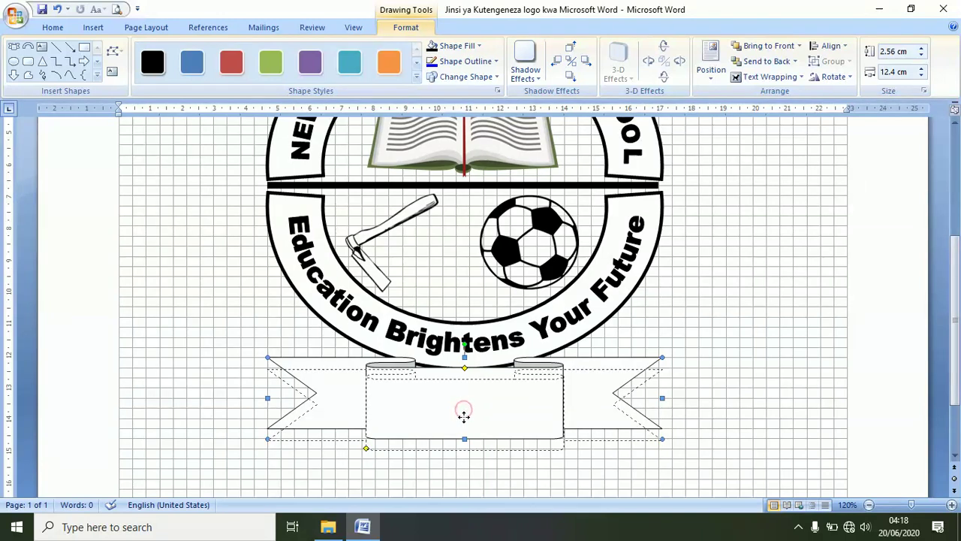
pyautogui.moveTo(464, 411); pyautogui.dragTo(463, 423)
pyautogui.press('Up')
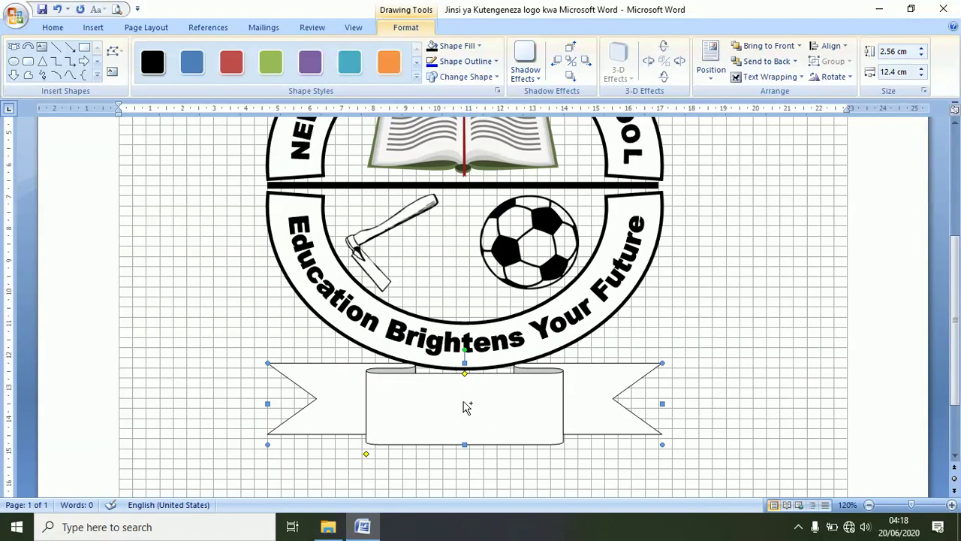
pyautogui.hotkey('ctrl', 'Up')
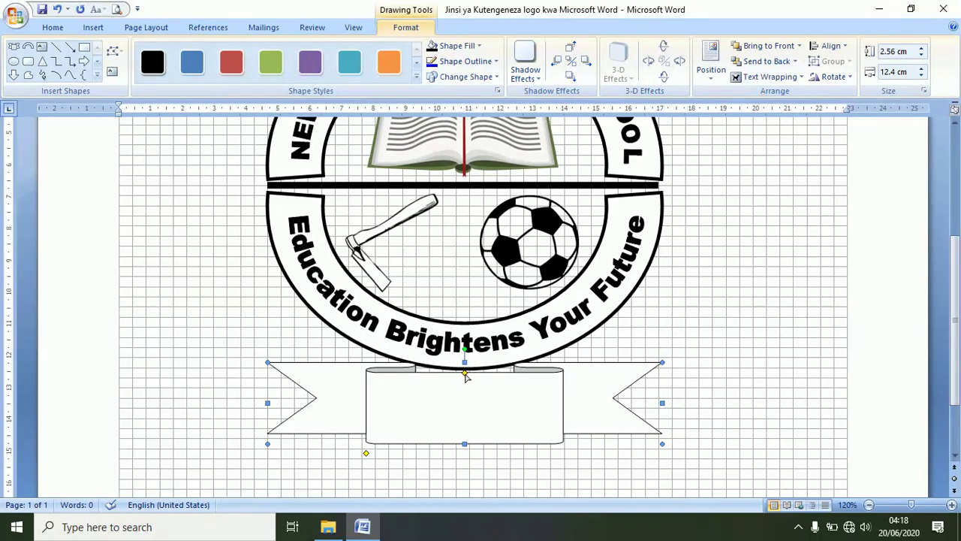
pyautogui.moveTo(465, 375); pyautogui.dragTo(465, 387)
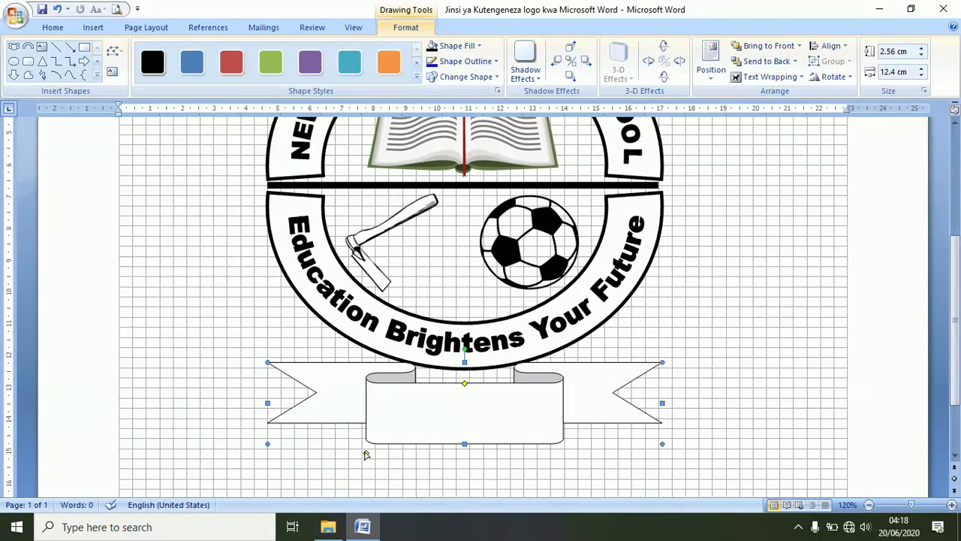
pyautogui.moveTo(366, 454); pyautogui.dragTo(347, 454)
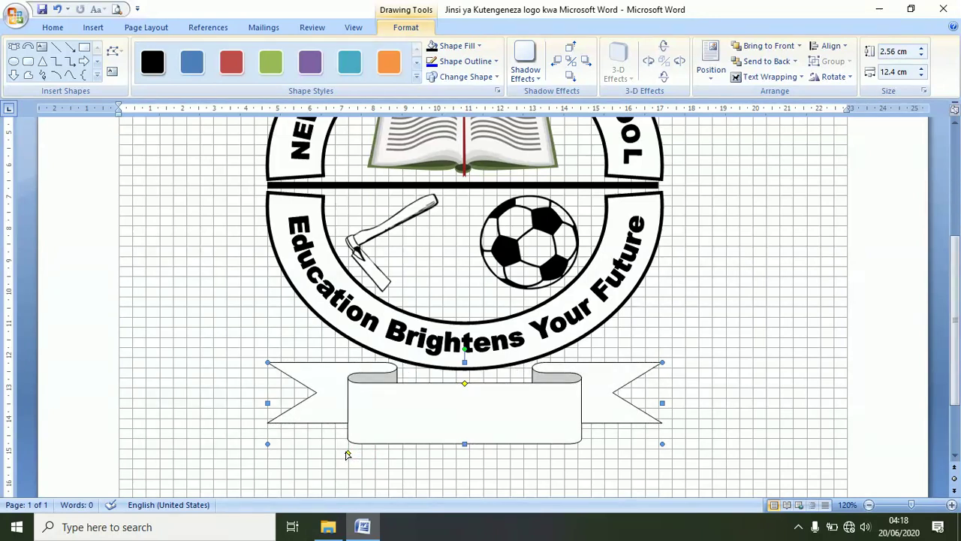
pyautogui.hotkey('ctrl', 'Up')
pyautogui.hotkey('ctrl', 'Up')
pyautogui.hotkey('ctrl', 'Up')
pyautogui.hotkey('ctrl', 'Up')
pyautogui.hotkey('ctrl', 'Up')
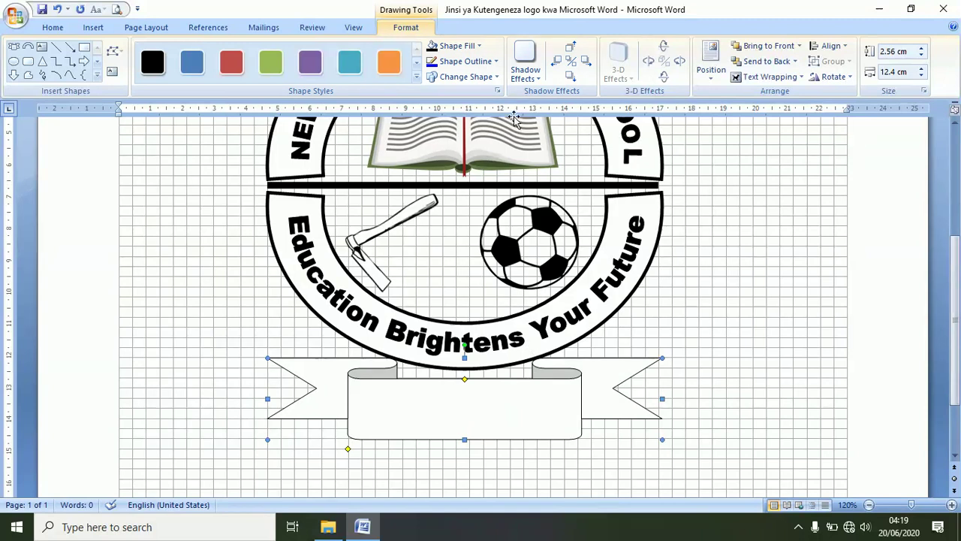
# Give the banner a 3 pt outline and set it to accept typed text.
pyautogui.click(493, 63)
pyautogui.moveTo(470, 217)
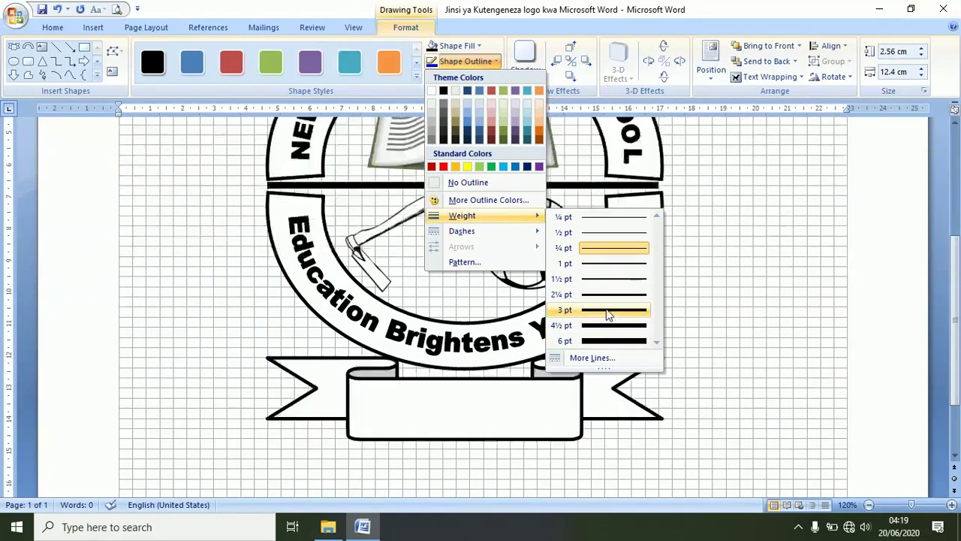
pyautogui.click(608, 314)
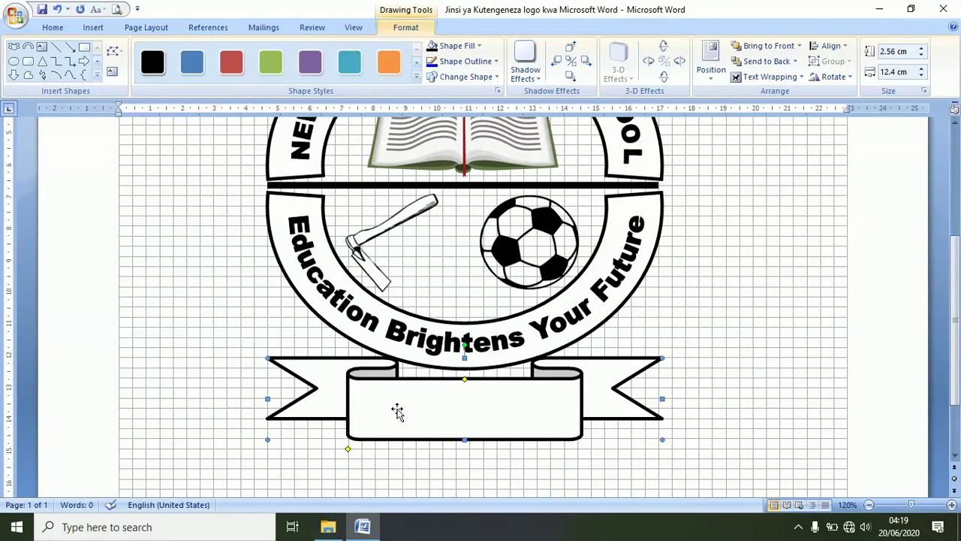
pyautogui.rightClick(396, 410)
pyautogui.click(449, 320)
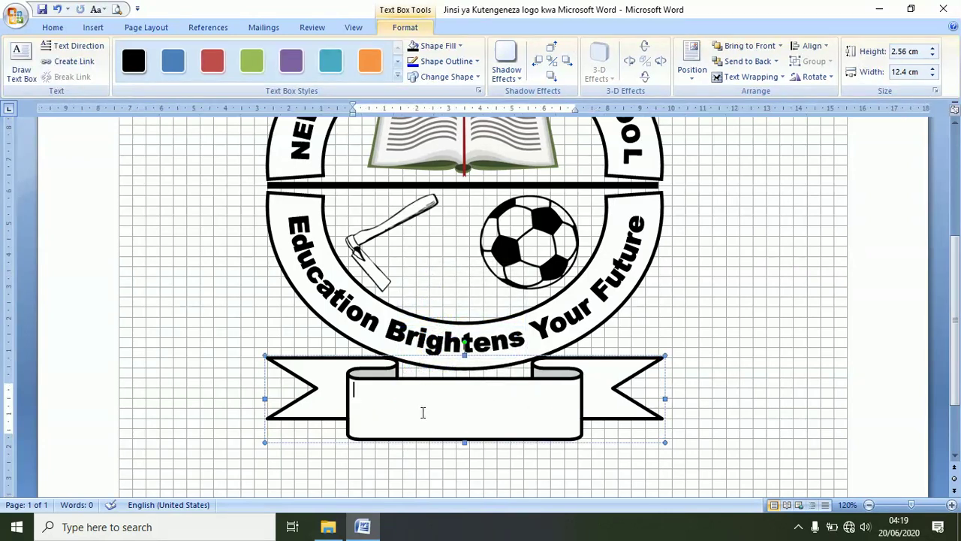
# Type 'P.O. BOX' in the banner, then 'NEW VALLEY' on a new line below it.
pyautogui.write('P.')
pyautogui.write('O. B')
pyautogui.write('OX 776')
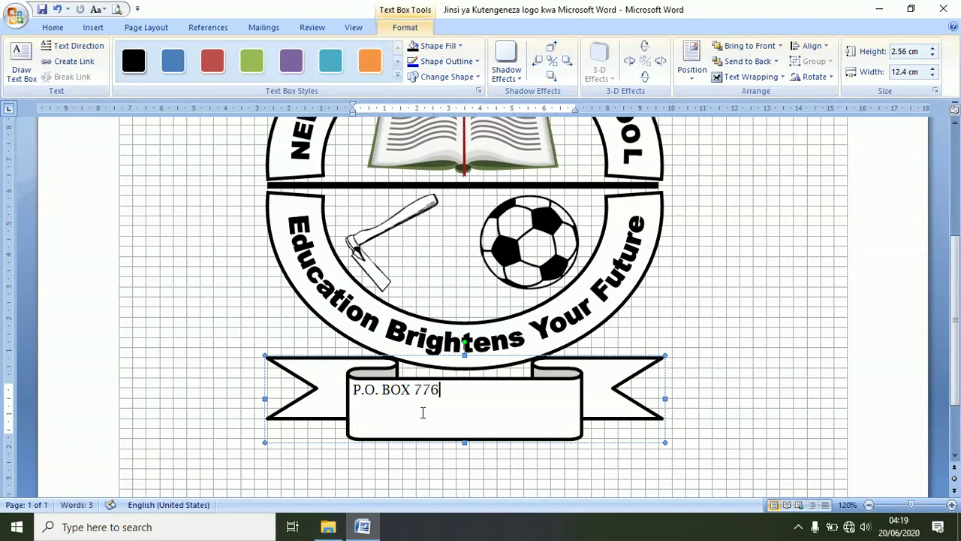
pyautogui.press('Return')
pyautogui.write('NEW VALLEY')
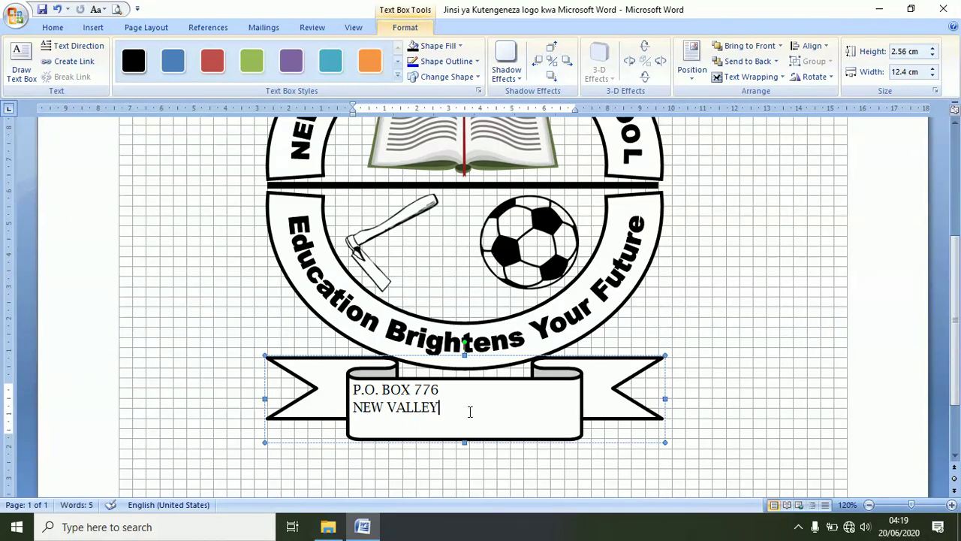
# Select all the banner text, centre it and set its size to 20.
pyautogui.hotkey('ctrl', 'a')
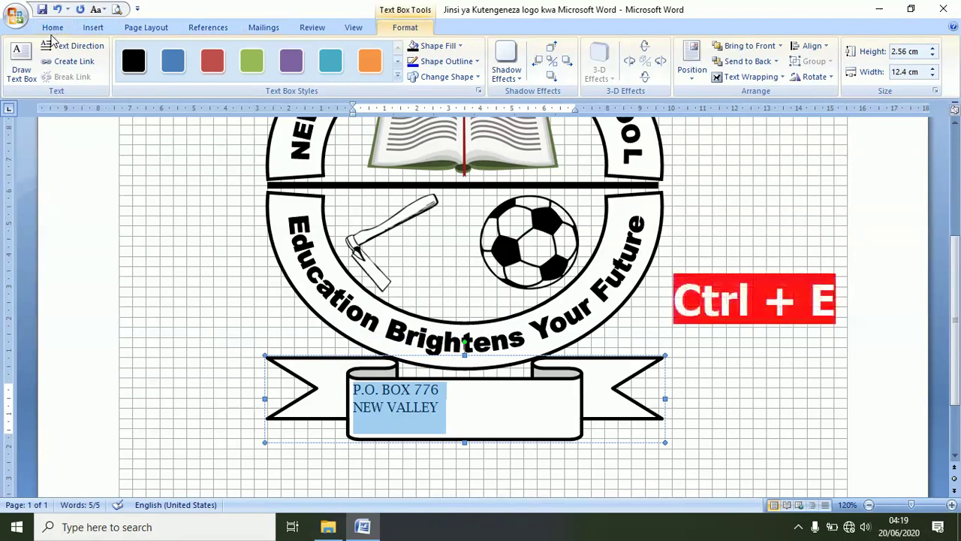
pyautogui.hotkey('ctrl', 'e')
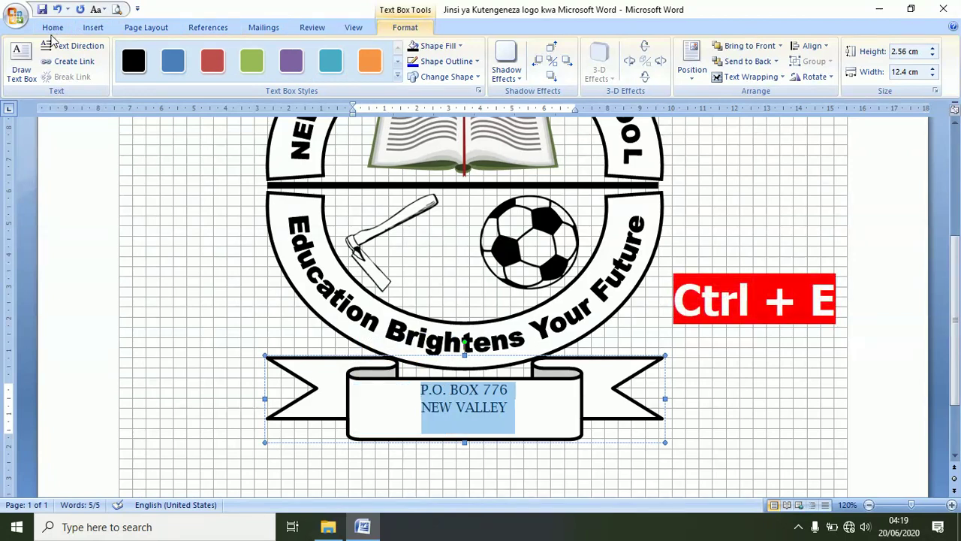
pyautogui.click(53, 30)
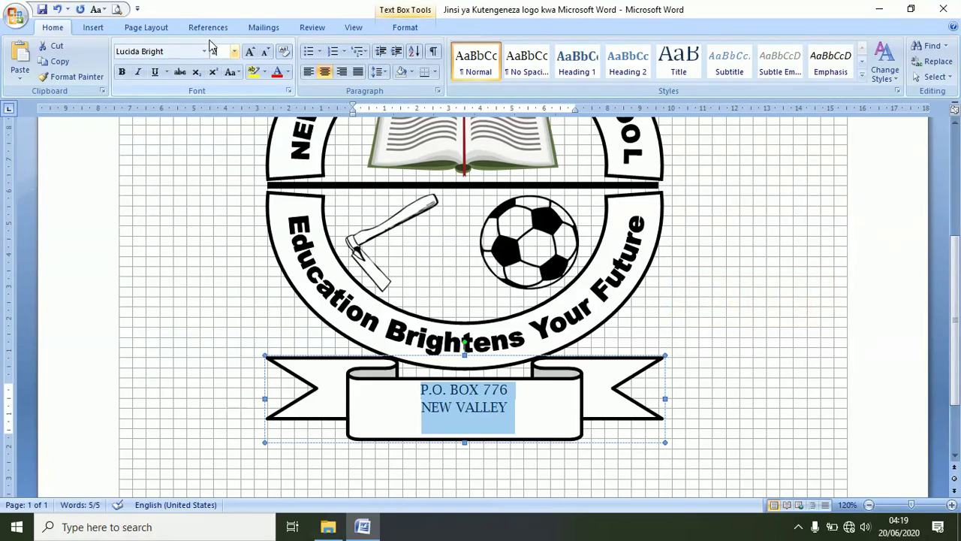
pyautogui.press('Return')
# Try Leelawadee UI and Script MT Bold on the banner text, then settle on Stencil.
pyautogui.click(180, 51)
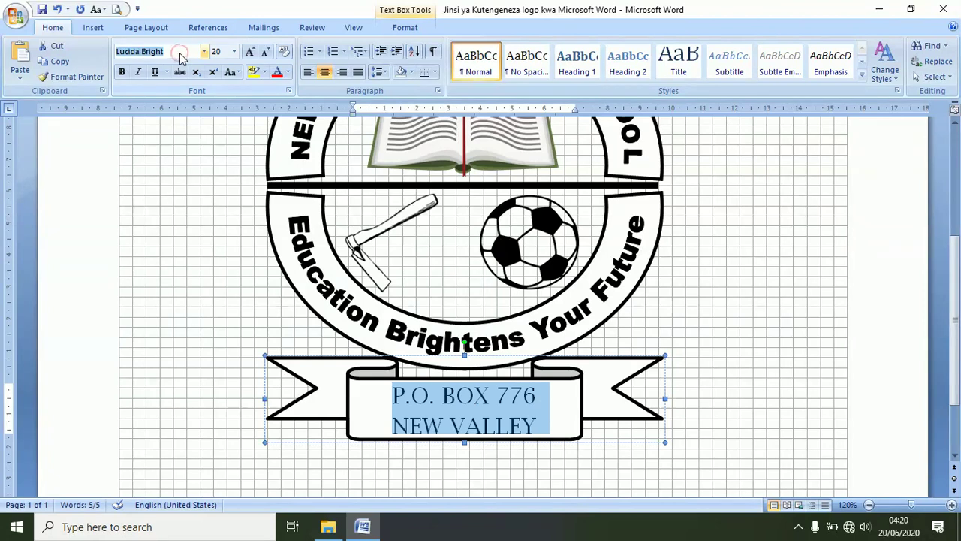
pyautogui.write('Leelawadee UI')
pyautogui.press('Return')
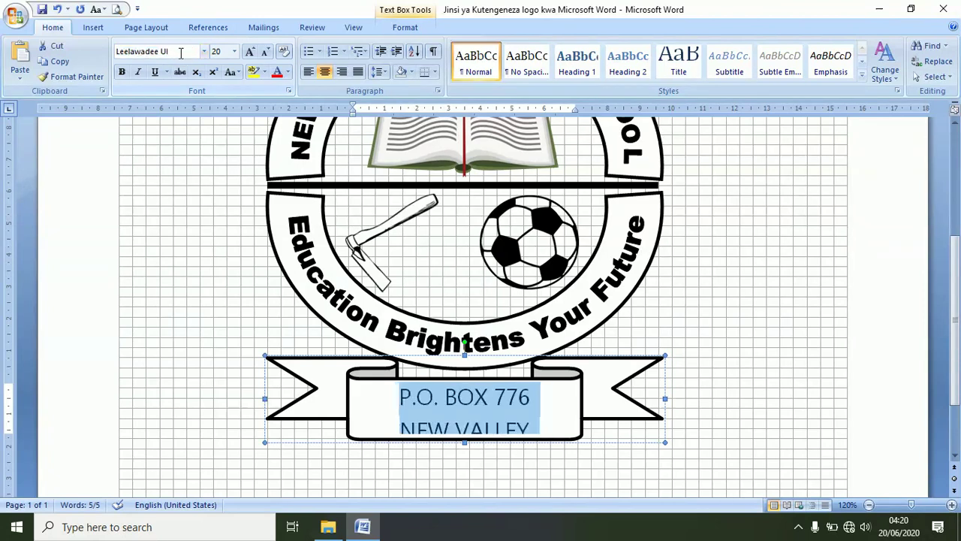
pyautogui.click(204, 51)
pyautogui.click(169, 198)
pyautogui.click(204, 51)
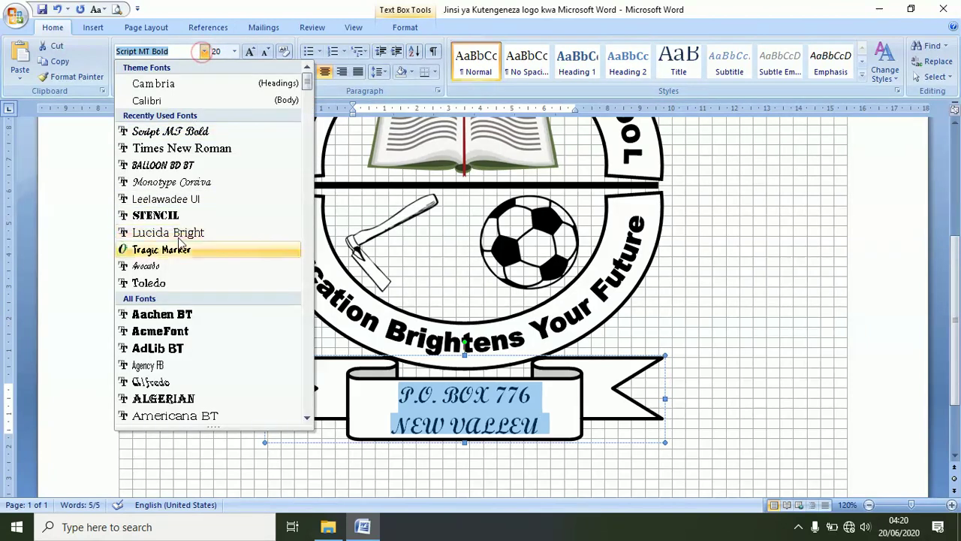
pyautogui.click(157, 214)
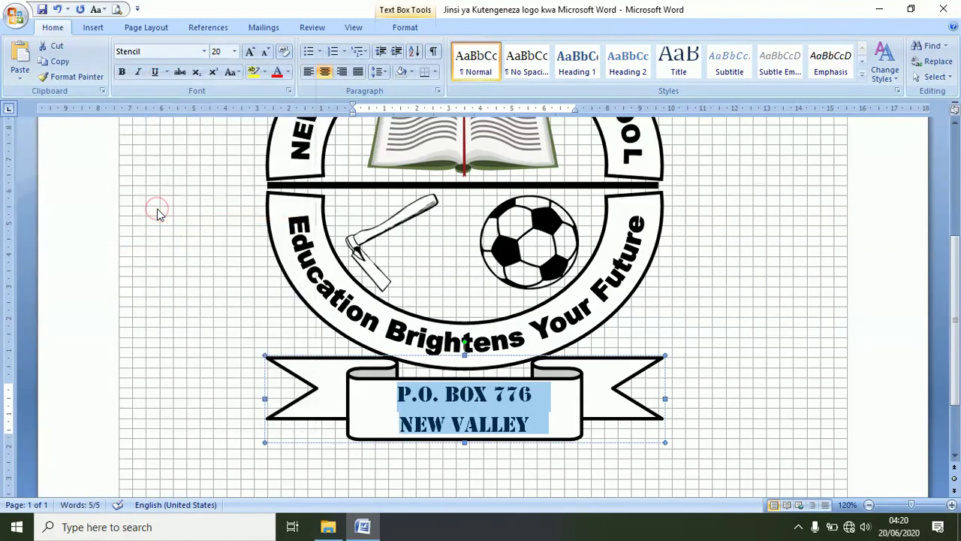
pyautogui.click(156, 319)
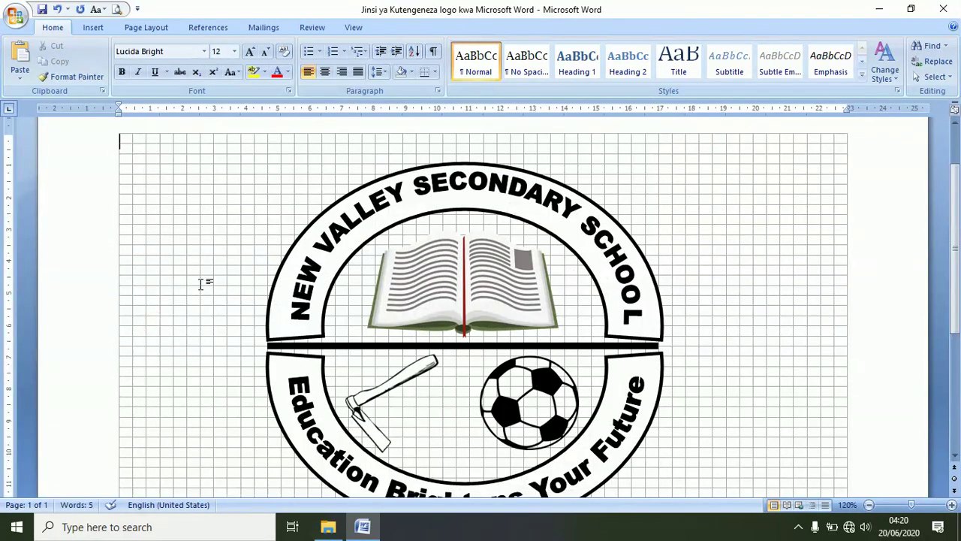
# Duplicate the horizontal divider and make the copy a vertical line from its centre to the ring bottom.
pyautogui.scroll(-5, 200, 284)
pyautogui.scroll(-2, 766, 282)
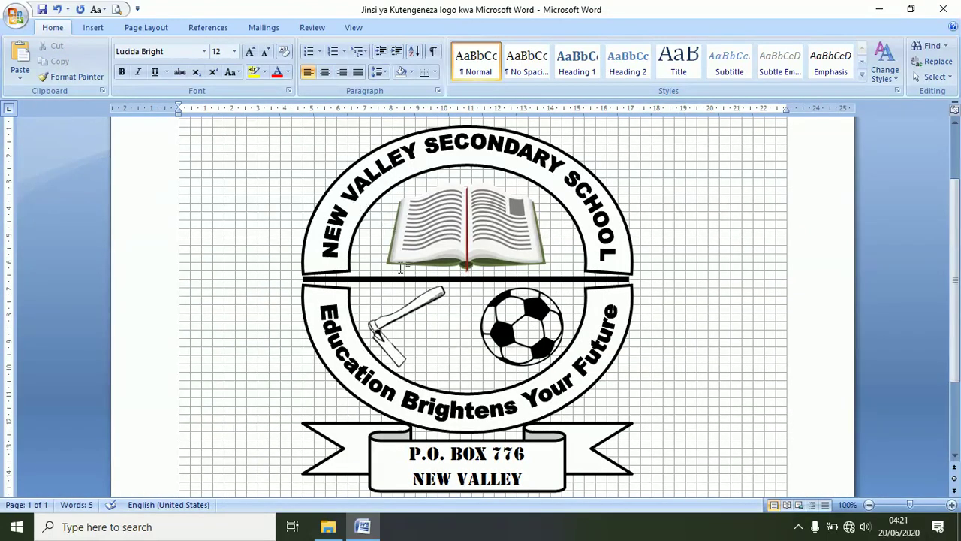
pyautogui.click(458, 280)
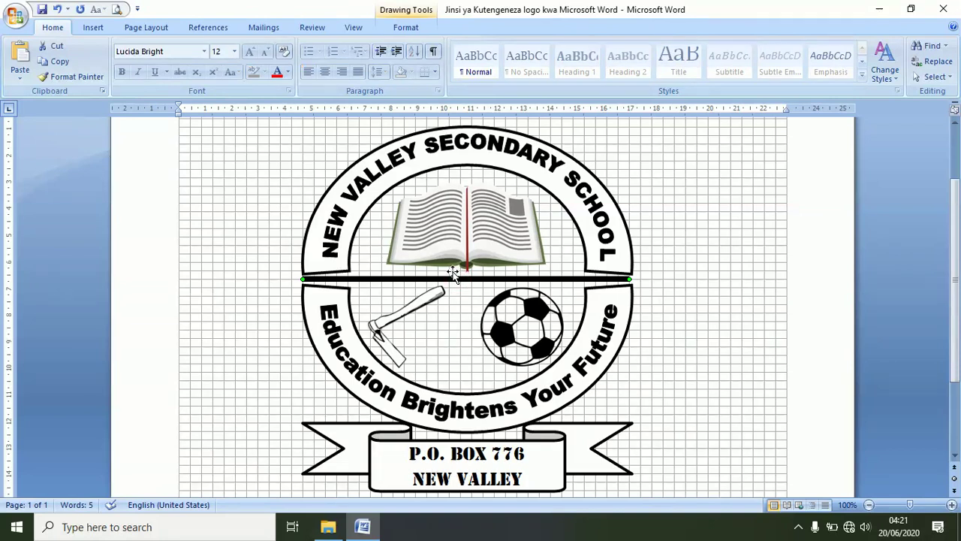
pyautogui.hotkey('ctrl', 'd')
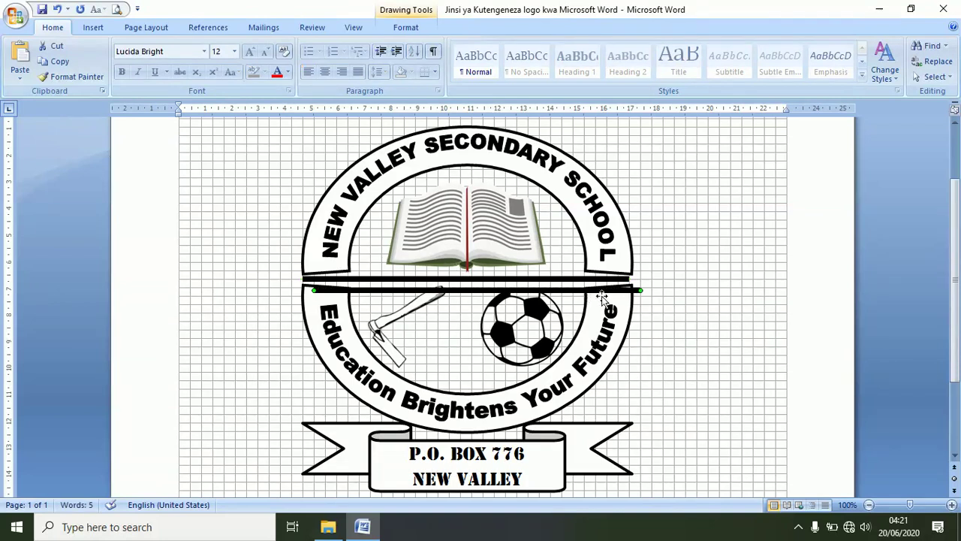
pyautogui.moveTo(640, 290); pyautogui.dragTo(466, 386)
pyautogui.moveTo(465, 387); pyautogui.dragTo(465, 388)
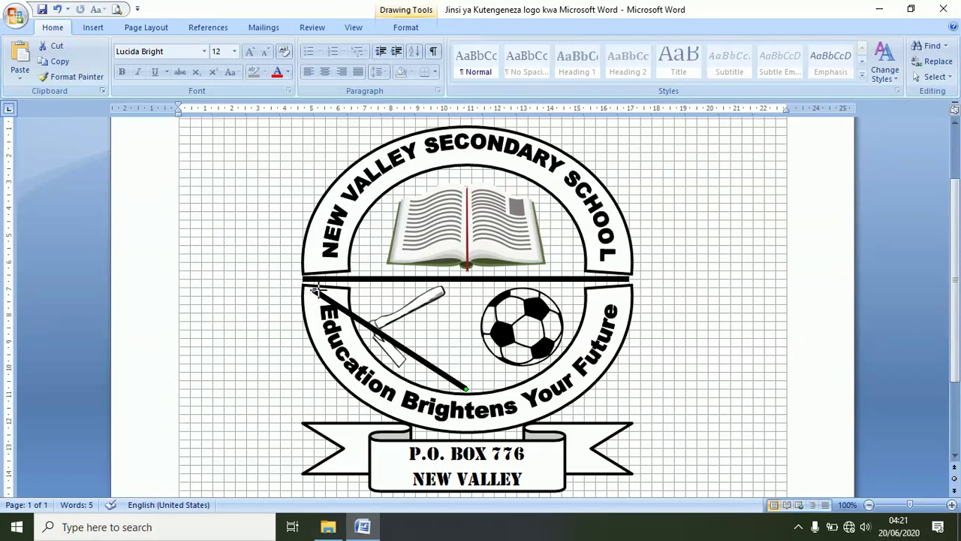
pyautogui.moveTo(316, 290); pyautogui.dragTo(466, 279)
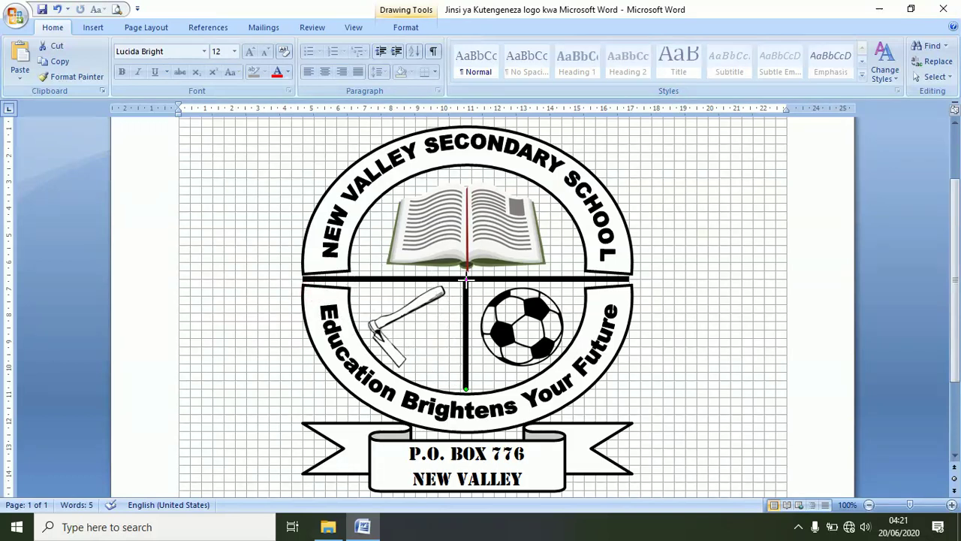
pyautogui.click(690, 368)
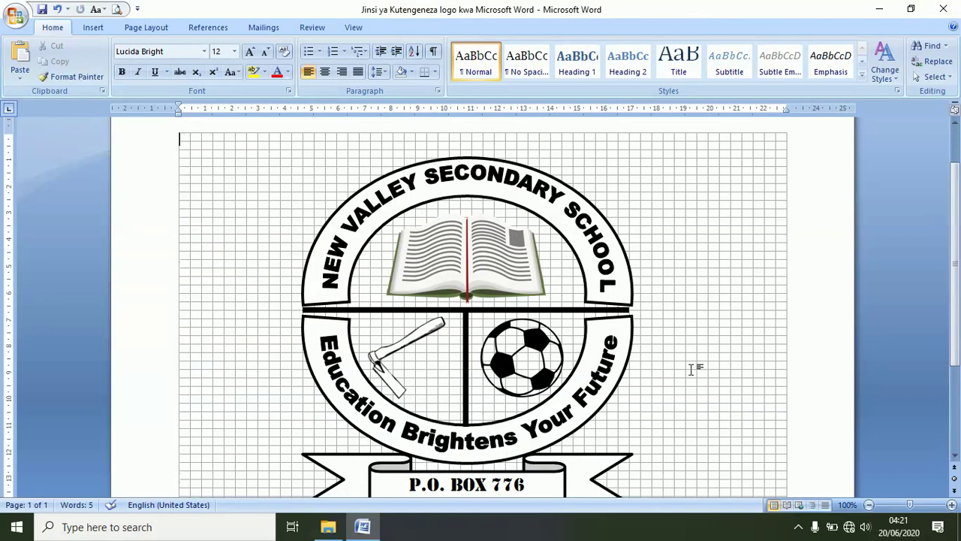
# Shift-select the outer ring, arched name, motto, football, hoe and vertical divider.
pyautogui.scroll(-1, 773, 268)
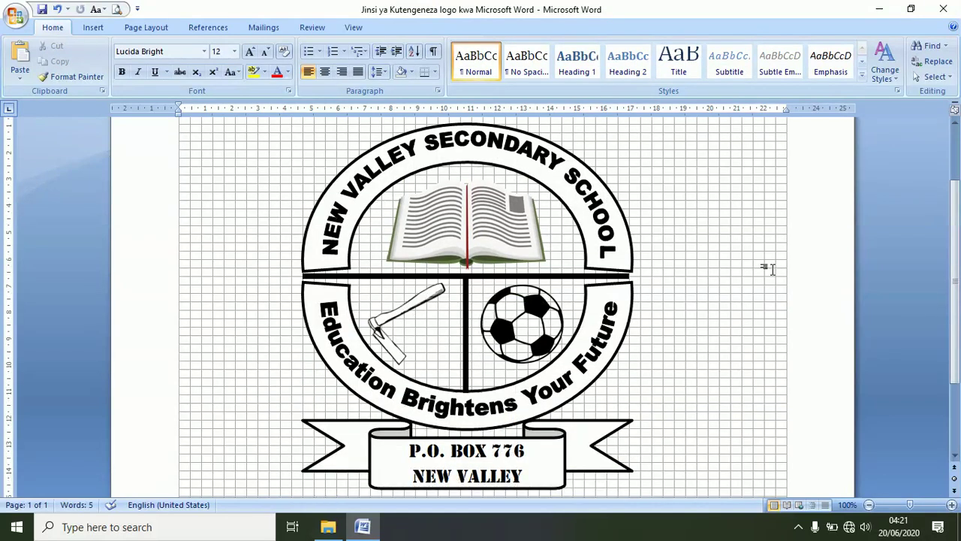
pyautogui.click(627, 226)
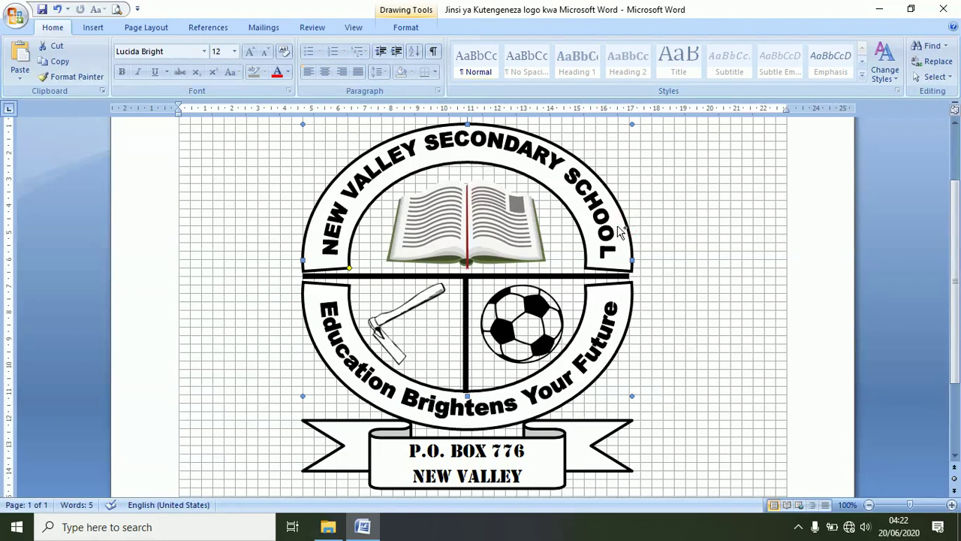
pyautogui.click(608, 234)
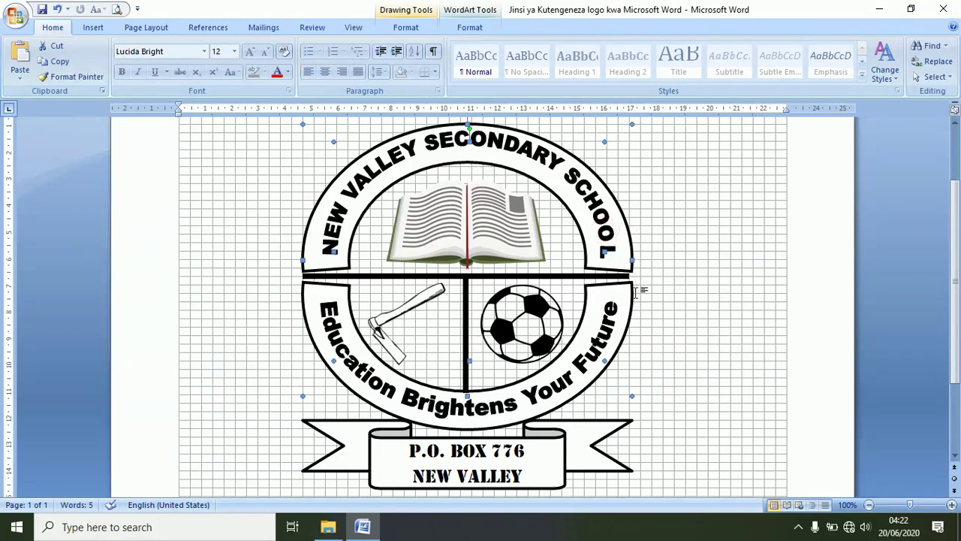
pyautogui.keyDown('shift'); pyautogui.click(633, 295); pyautogui.keyUp('shift')
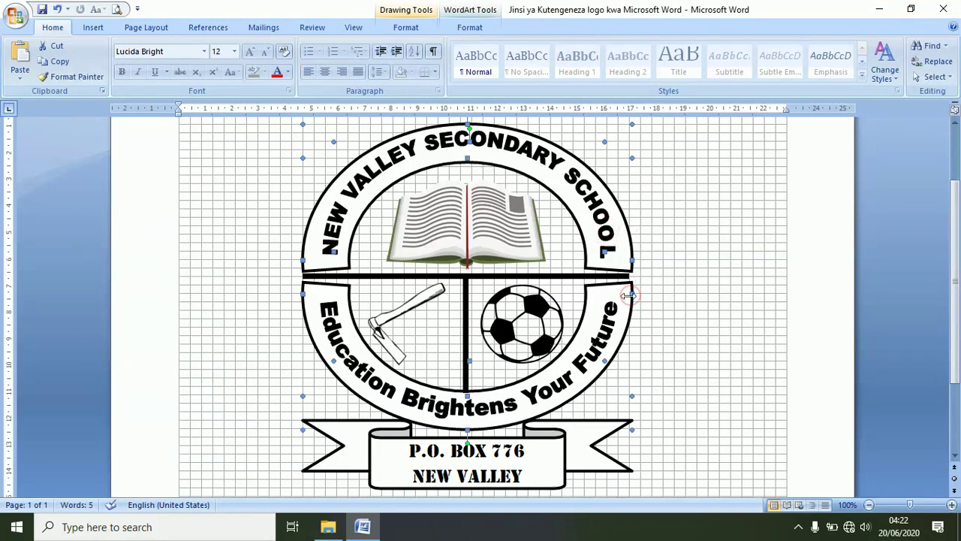
pyautogui.keyDown('shift'); pyautogui.click(613, 324); pyautogui.keyUp('shift')
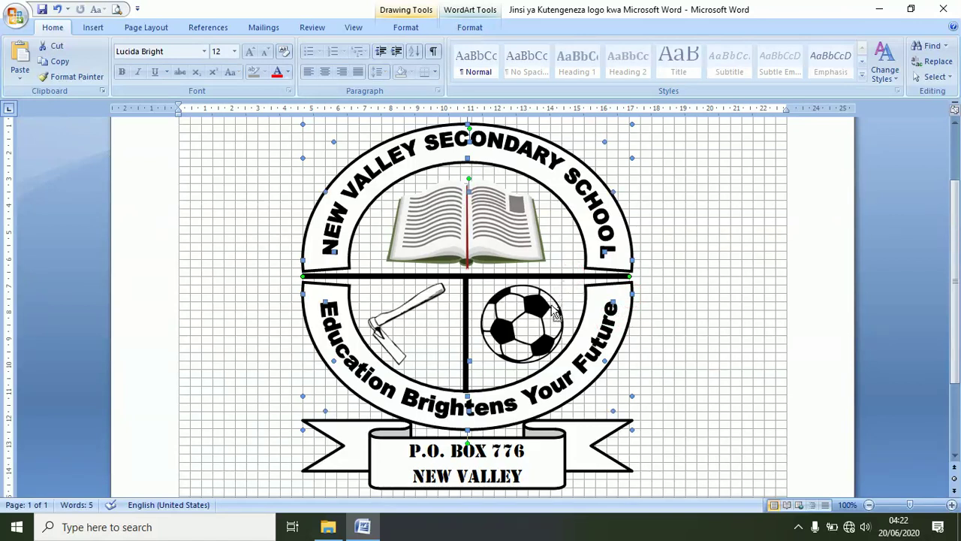
pyautogui.click(555, 311)
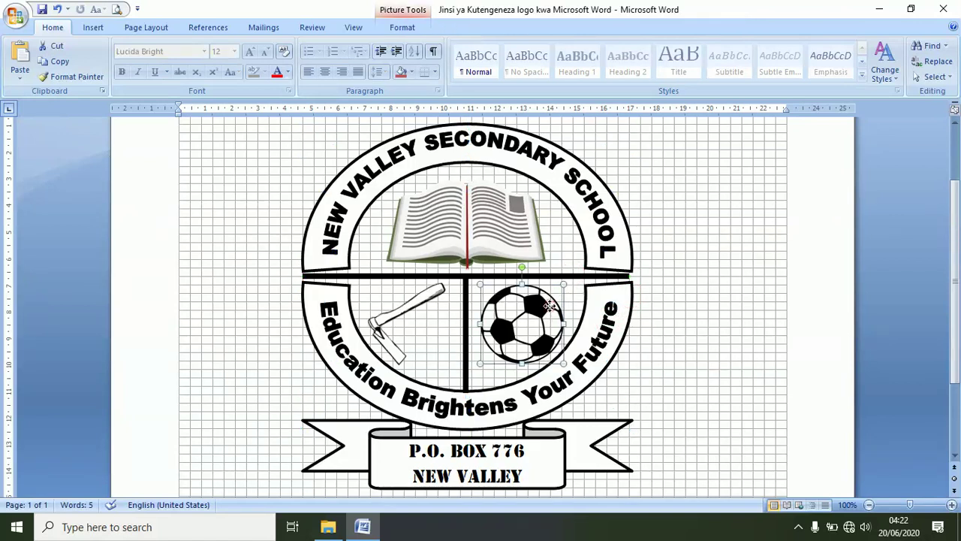
pyautogui.keyDown('shift'); pyautogui.click(410, 314); pyautogui.keyUp('shift')
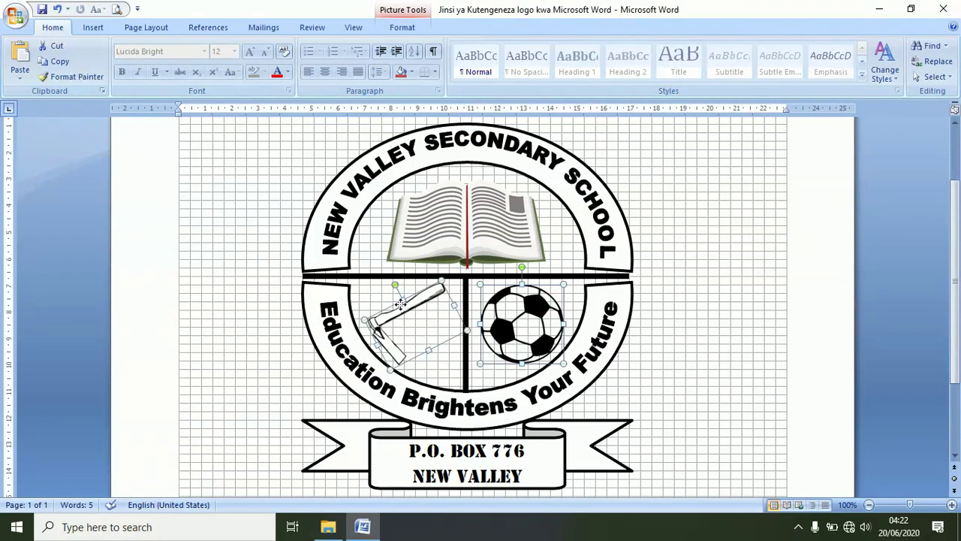
pyautogui.click(467, 363)
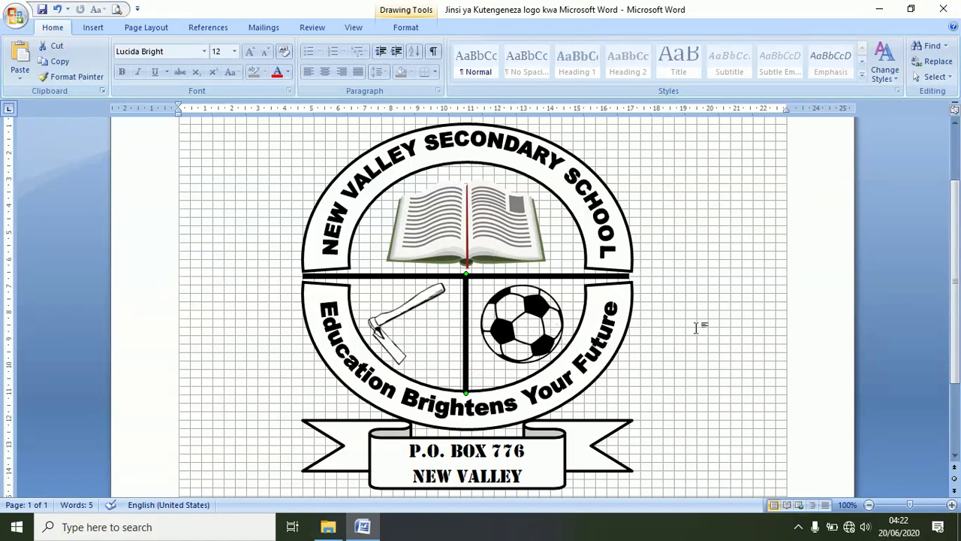
pyautogui.scroll(-1, 779, 263)
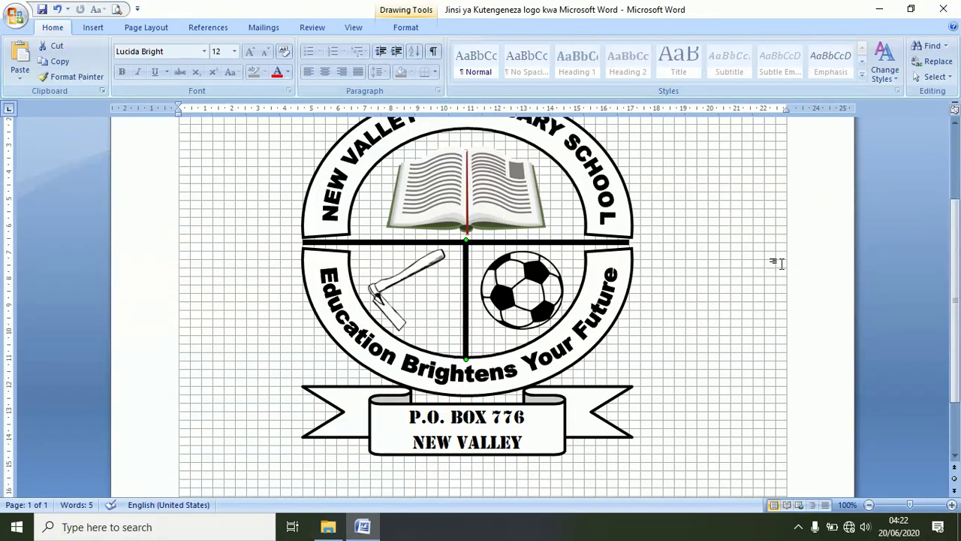
pyautogui.scroll(1, 778, 263)
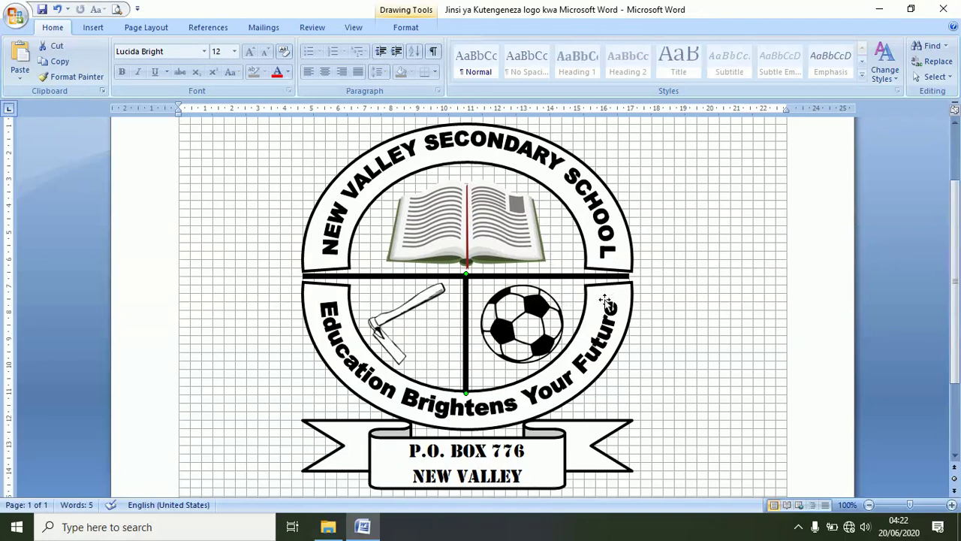
# Redo the selection to include the football, book, hoe, both dividers and the upper ring shapes.
pyautogui.click(526, 321)
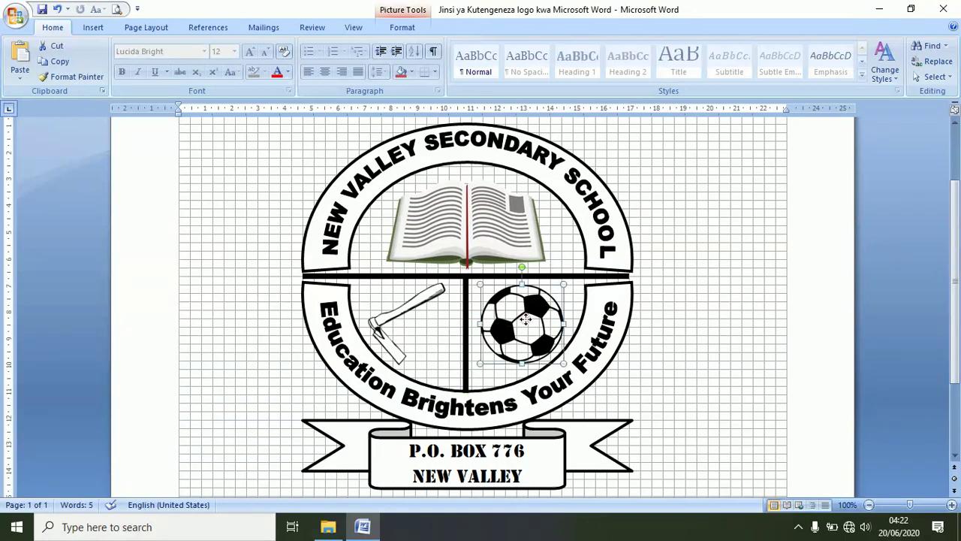
pyautogui.keyDown('shift'); pyautogui.click(524, 252); pyautogui.keyUp('shift')
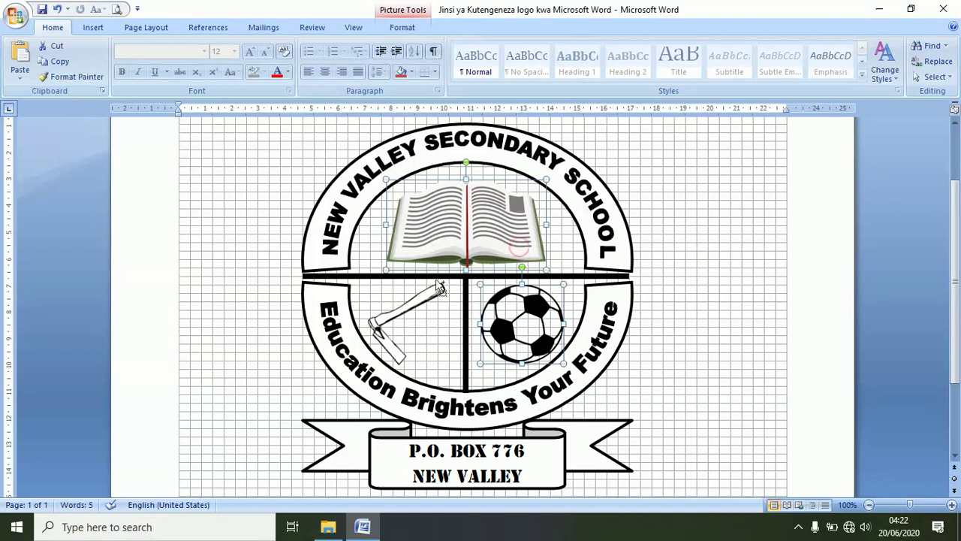
pyautogui.keyDown('shift'); pyautogui.click(398, 319); pyautogui.keyUp('shift')
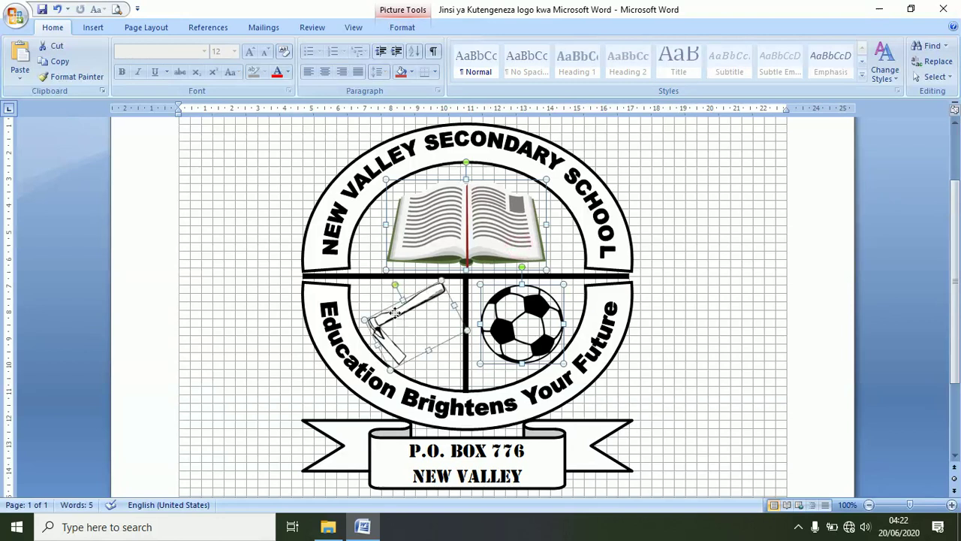
pyautogui.click(467, 369)
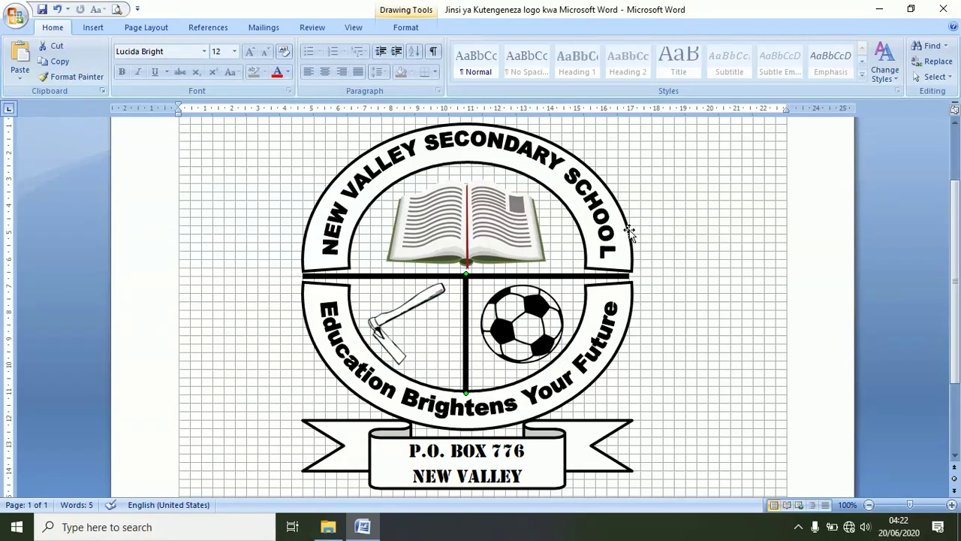
pyautogui.click(612, 245)
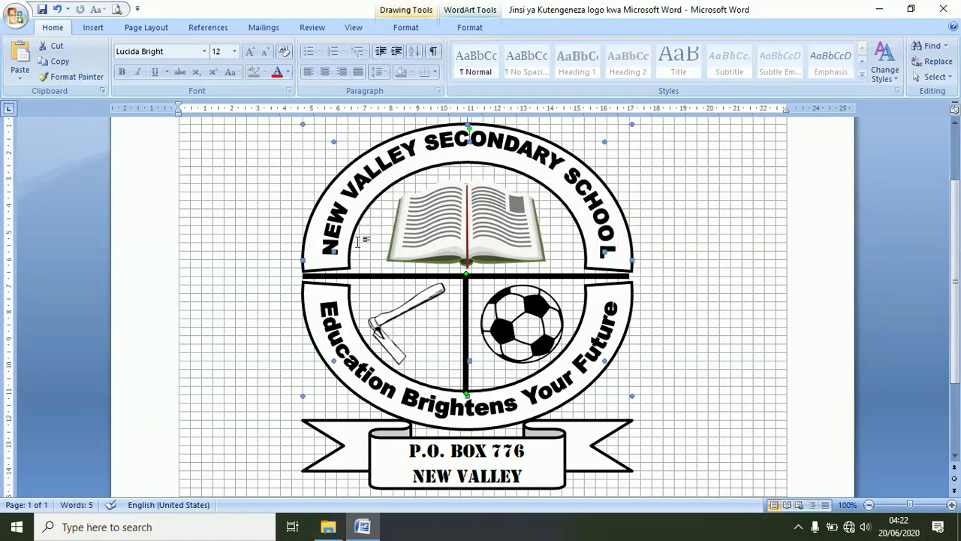
pyautogui.click(368, 277)
pyautogui.click(558, 435)
pyautogui.click(558, 436)
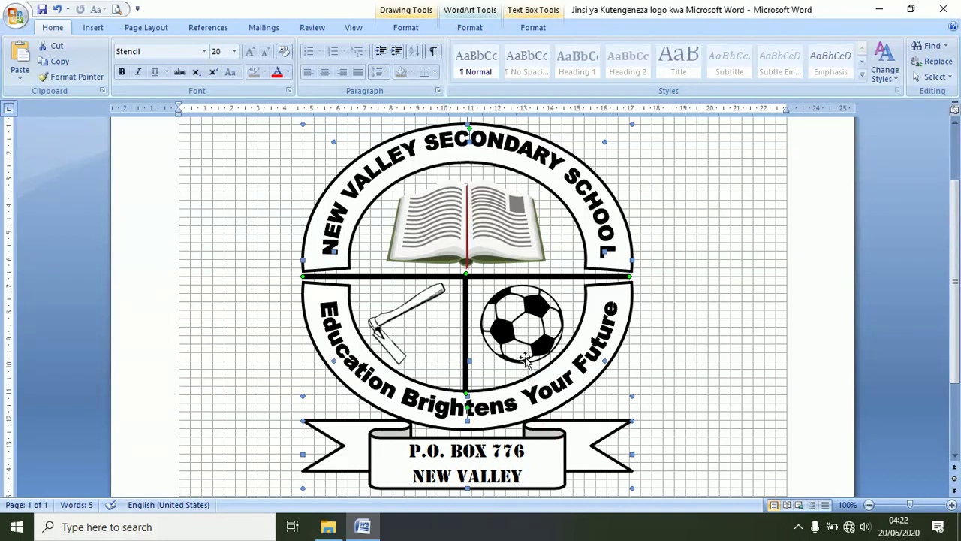
# Group the selected logo parts with Group > Group on the Format tab, then deselect.
pyautogui.click(535, 29)
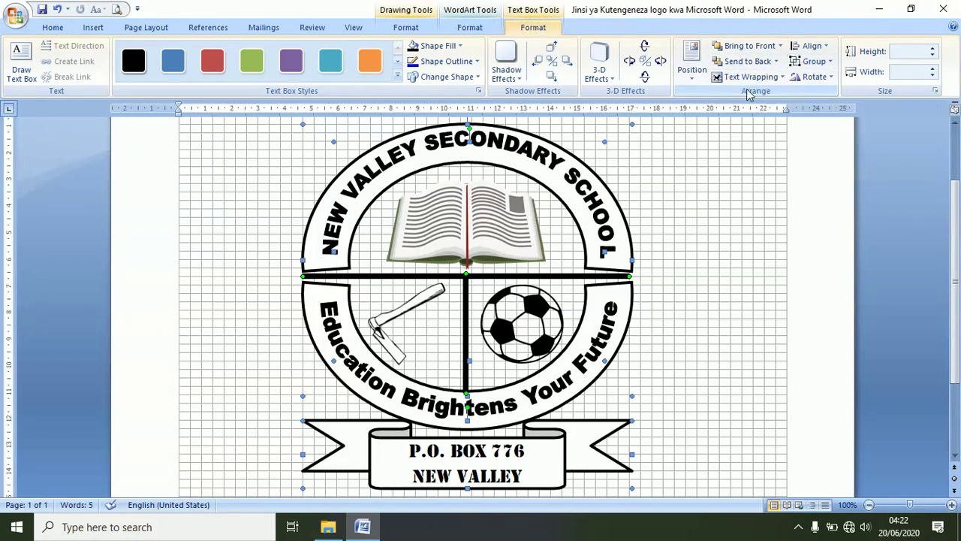
pyautogui.click(828, 64)
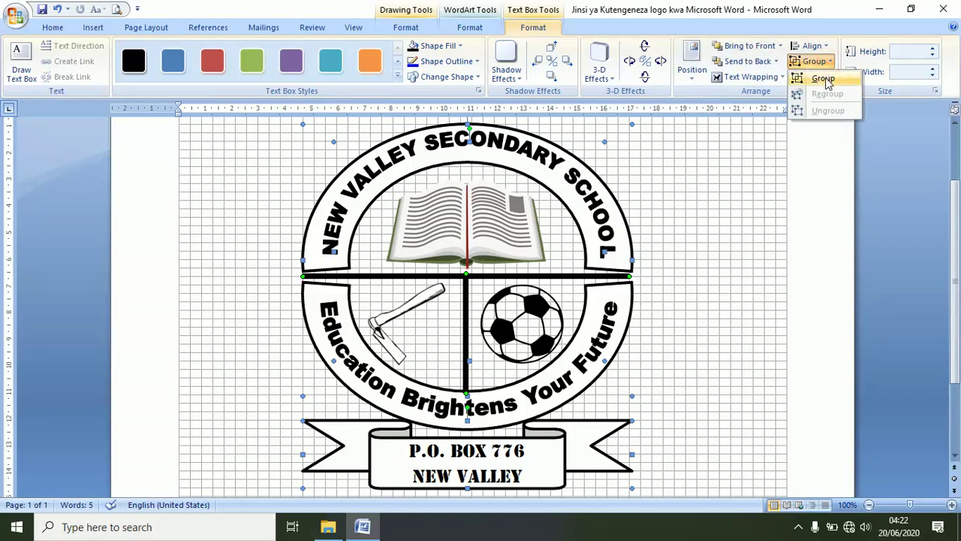
pyautogui.click(825, 79)
pyautogui.click(748, 317)
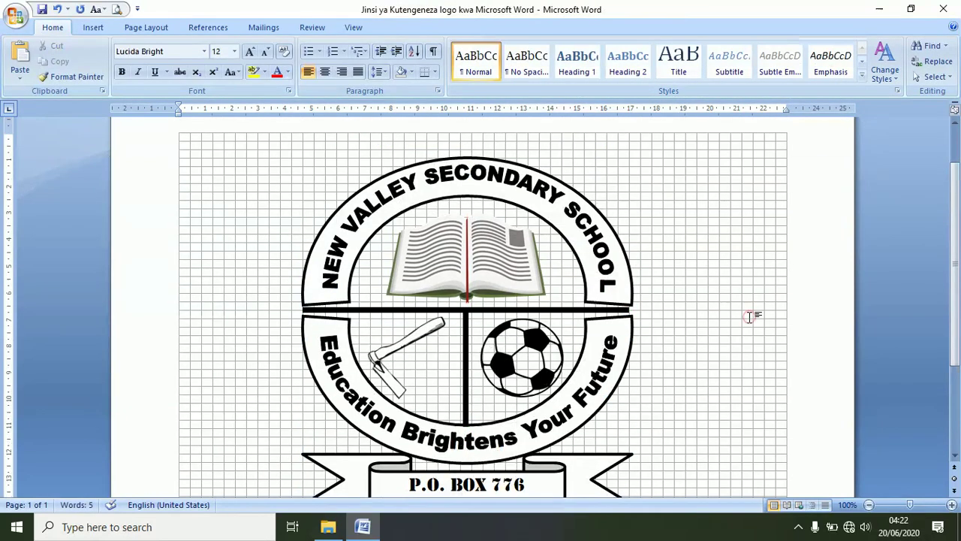
# Click the logo to confirm it selects as a single grouped object, then deselect it.
pyautogui.scroll(-1, 616, 313)
pyautogui.scroll(-1, 601, 331)
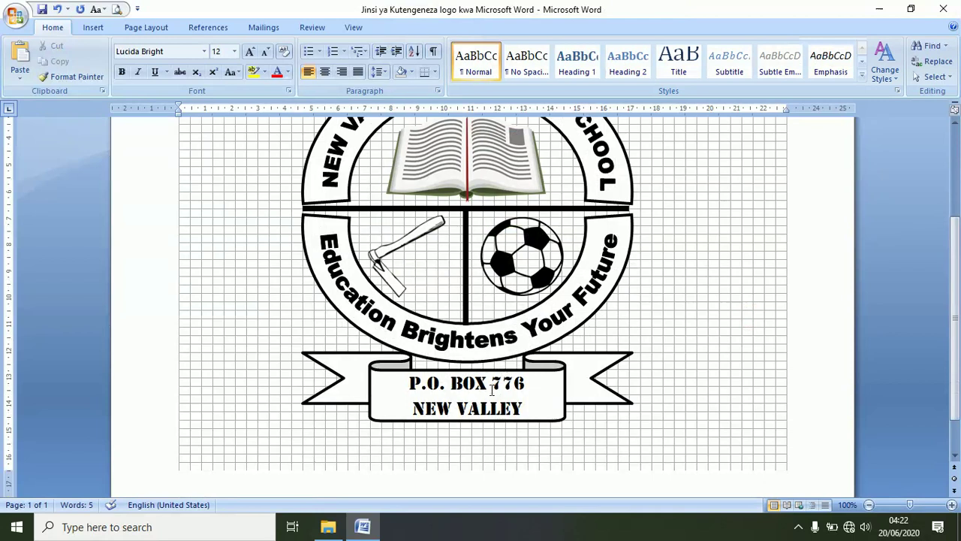
pyautogui.doubleClick(491, 389)
pyautogui.scroll(2, 700, 288)
pyautogui.click(701, 287)
pyautogui.click(612, 229)
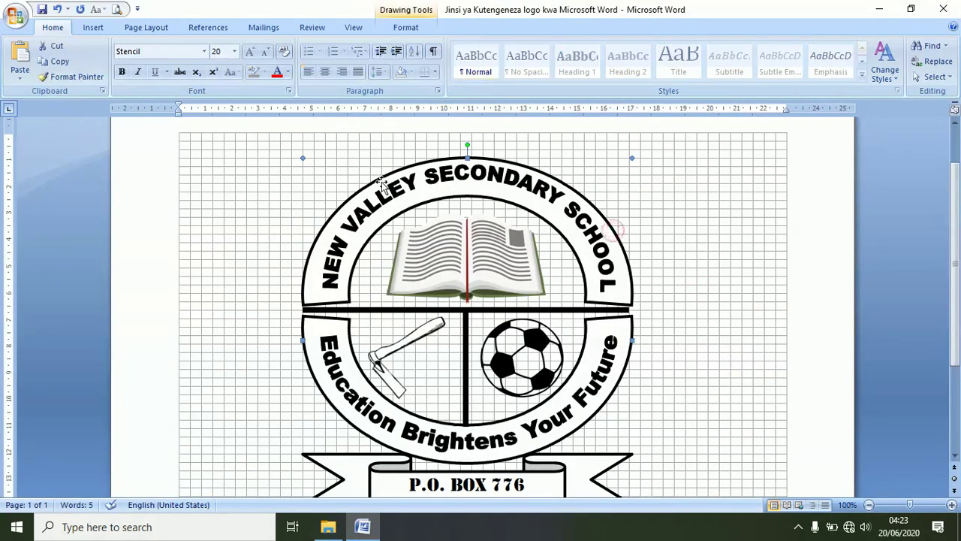
pyautogui.scroll(-2, 612, 397)
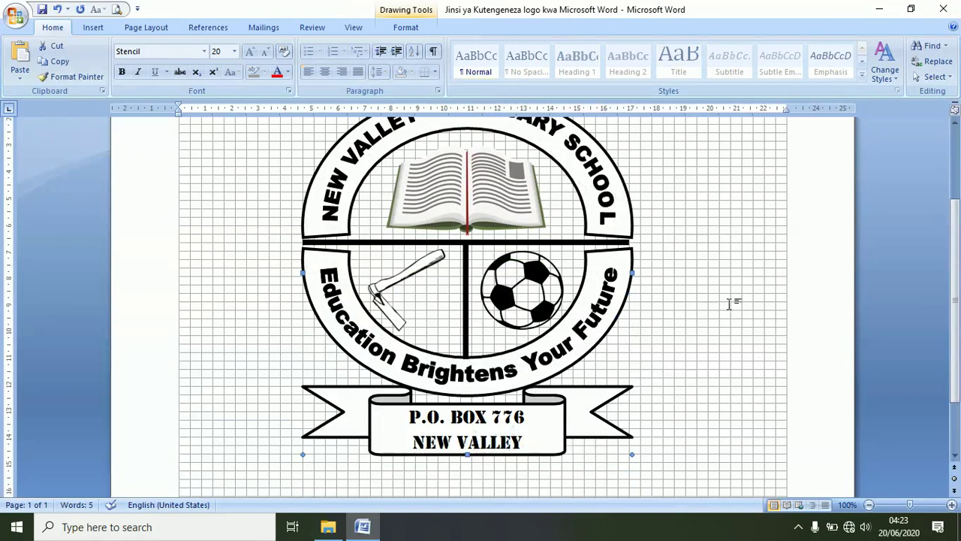
pyautogui.click(743, 296)
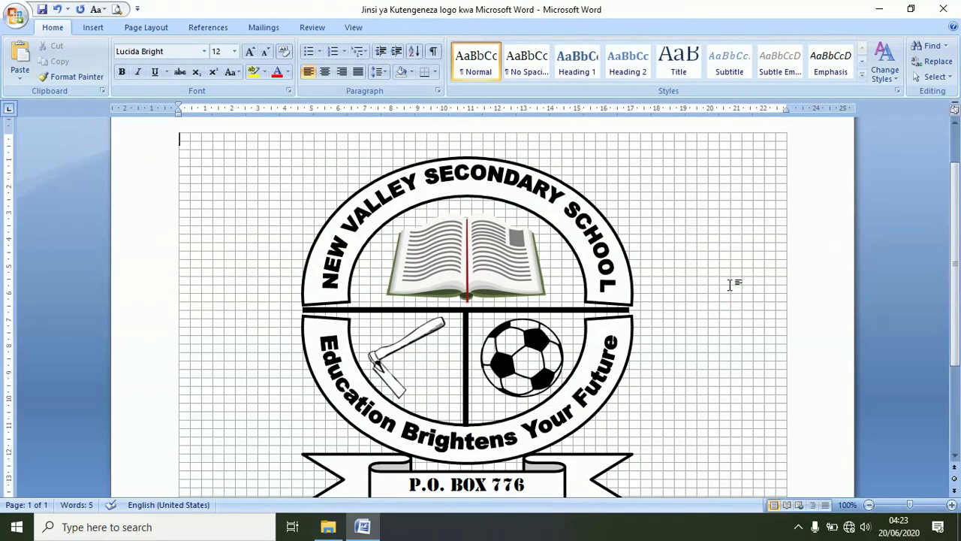
pyautogui.click(353, 27)
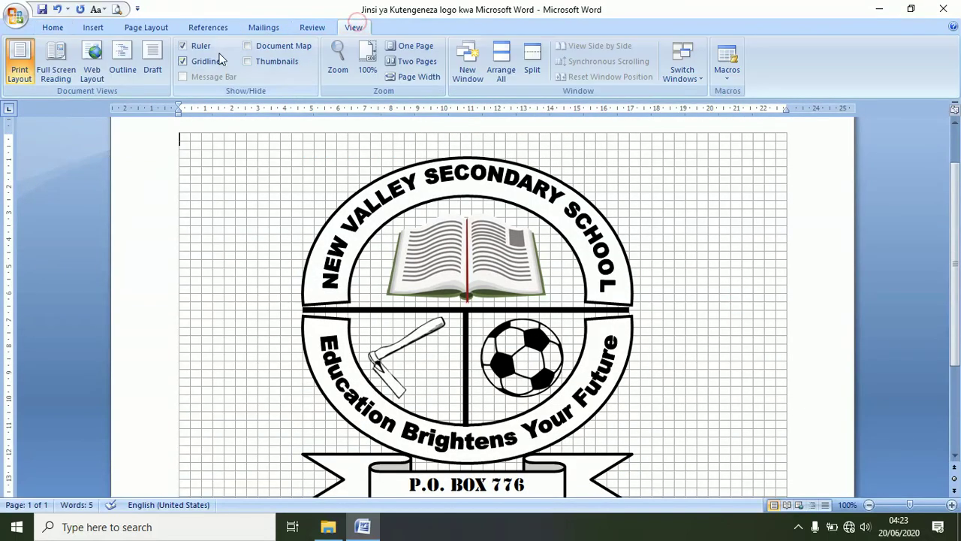
# Turn off Gridlines so the grouped logo sits on a plain white page.
pyautogui.click(194, 62)
pyautogui.scroll(-1, 775, 240)
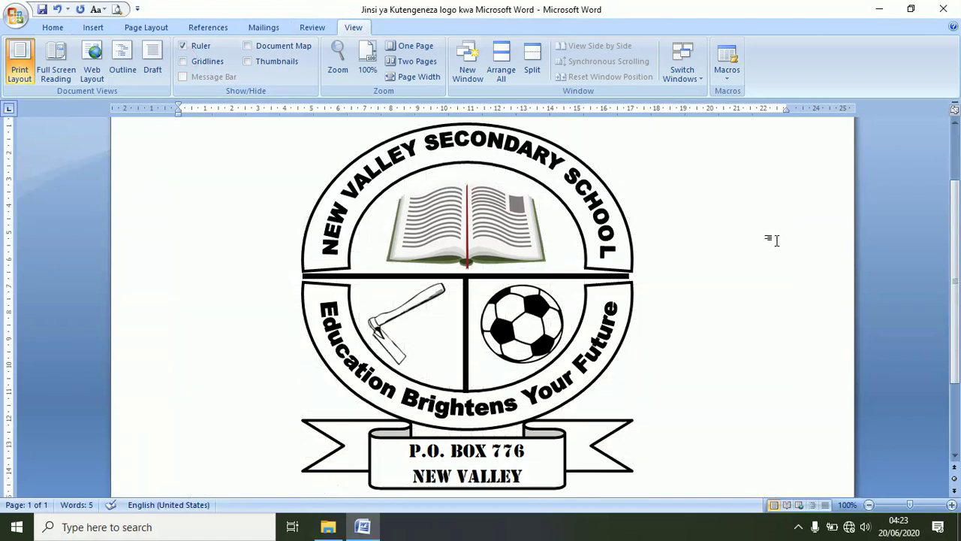